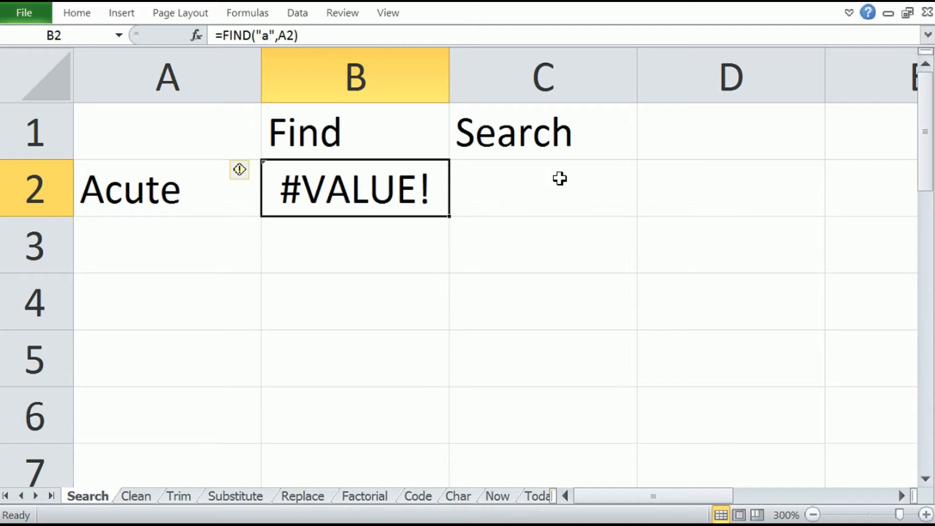
Step: Enter =SEARCH("a",A2) in cell C2 of the Search sheet and compare it with the FIND formula in B2
{"action": "left_click", "coordinate": [560, 179]}
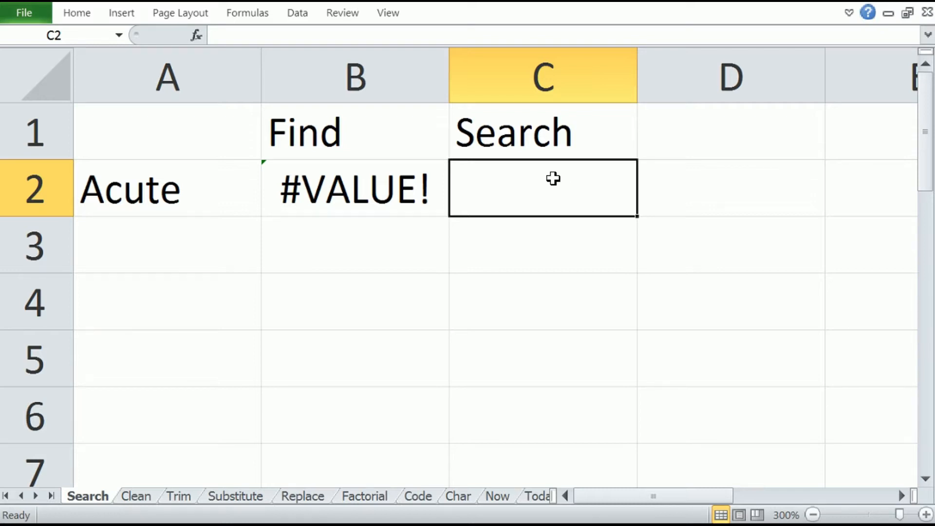
{"action": "left_click", "coordinate": [399, 183]}
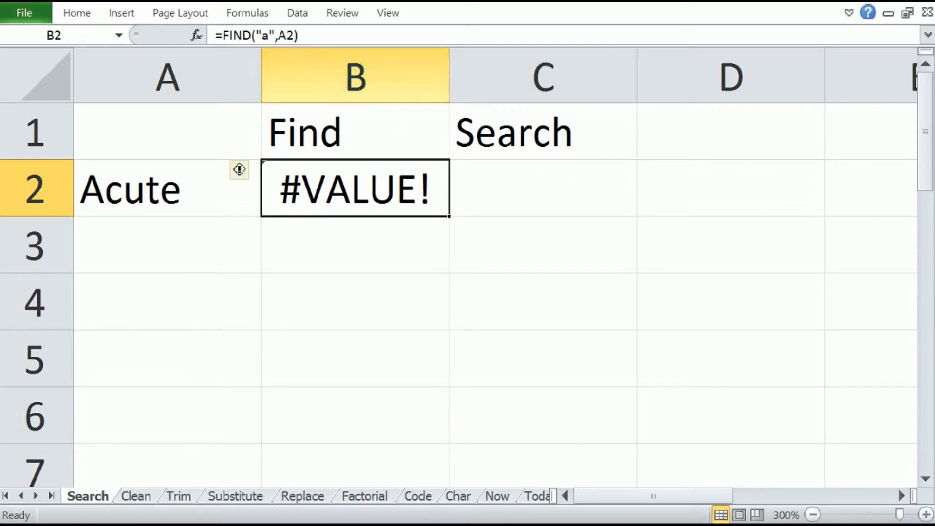
{"action": "left_click", "coordinate": [515, 168]}
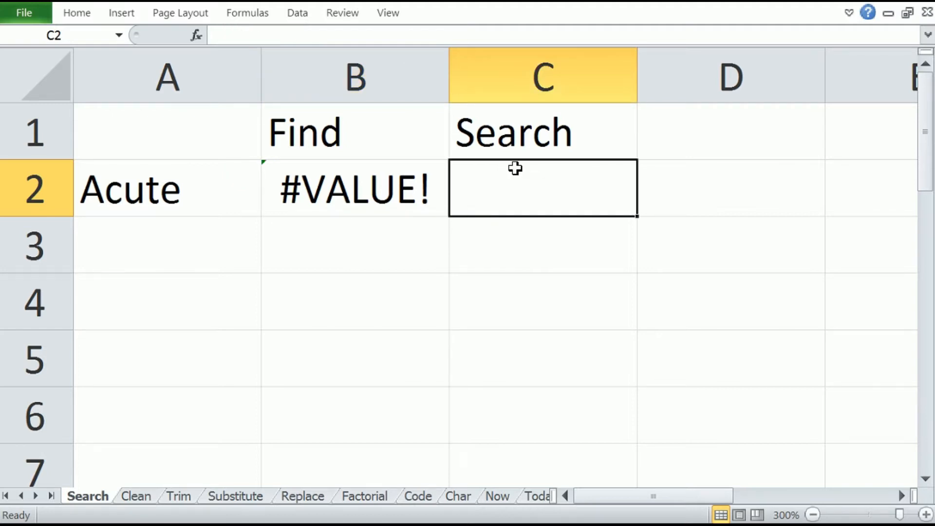
{"action": "type", "text": "="}
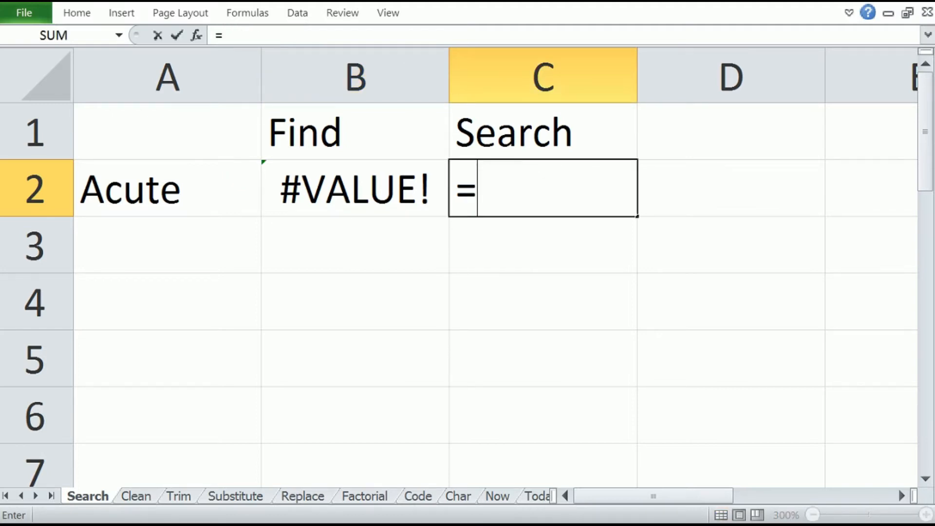
{"action": "type", "text": "search"}
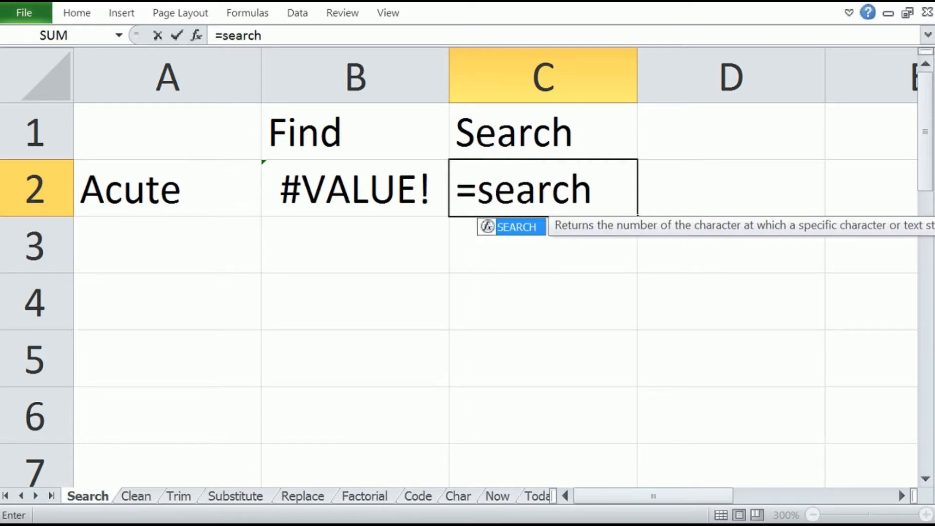
{"action": "type", "text": "(\""}
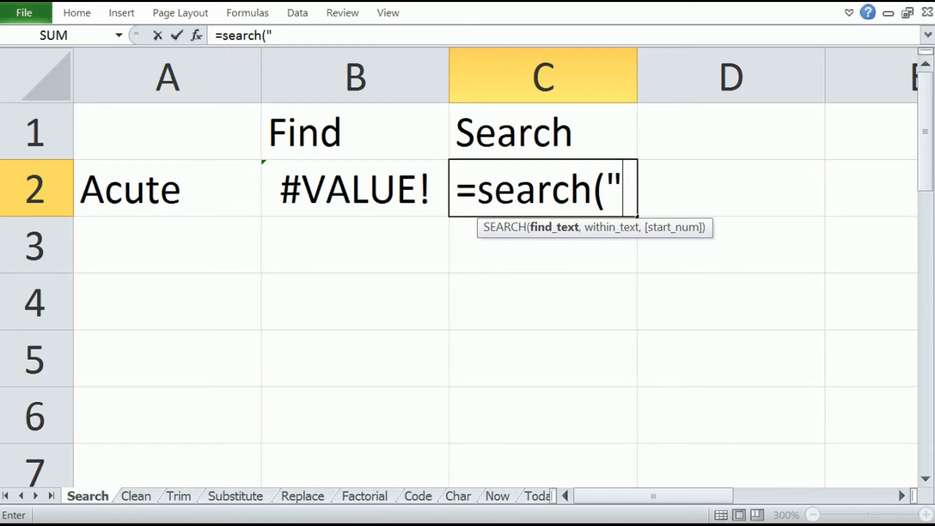
{"action": "type", "text": "a"}
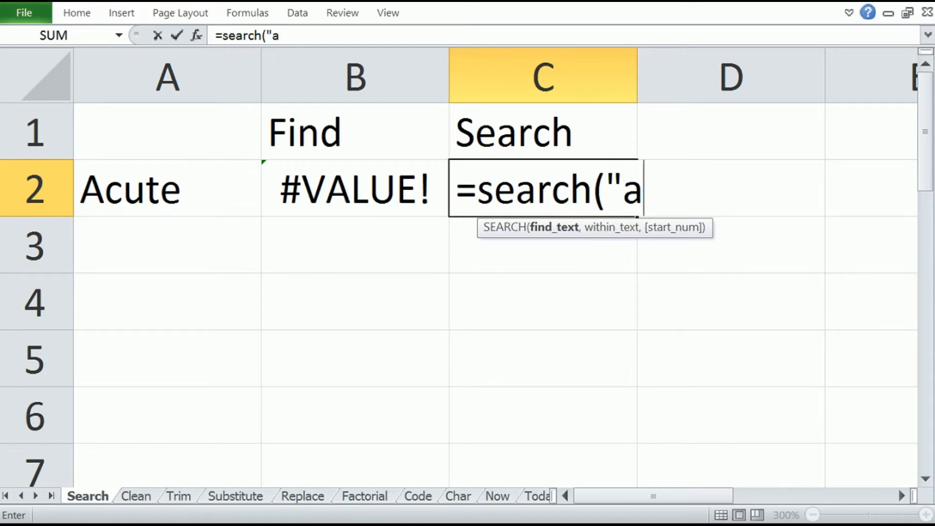
{"action": "type", "text": "\","}
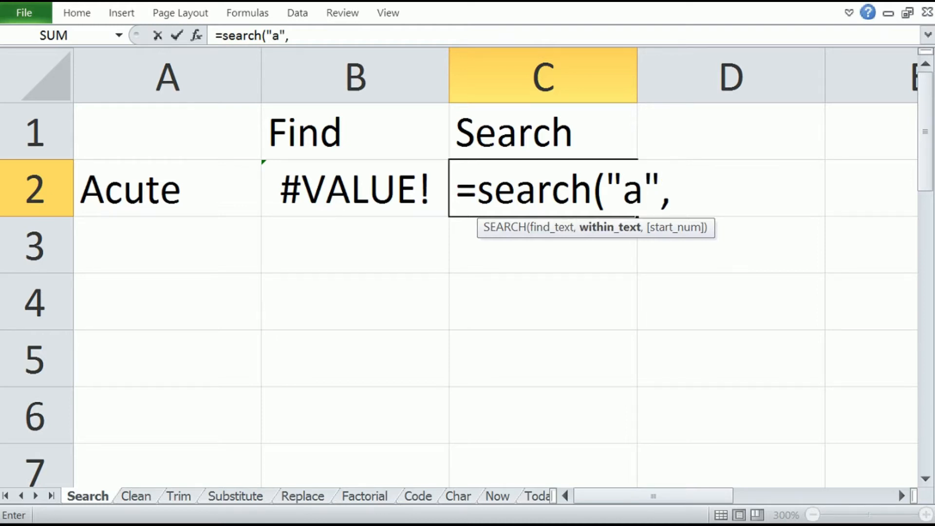
{"action": "left_click", "coordinate": [201, 165]}
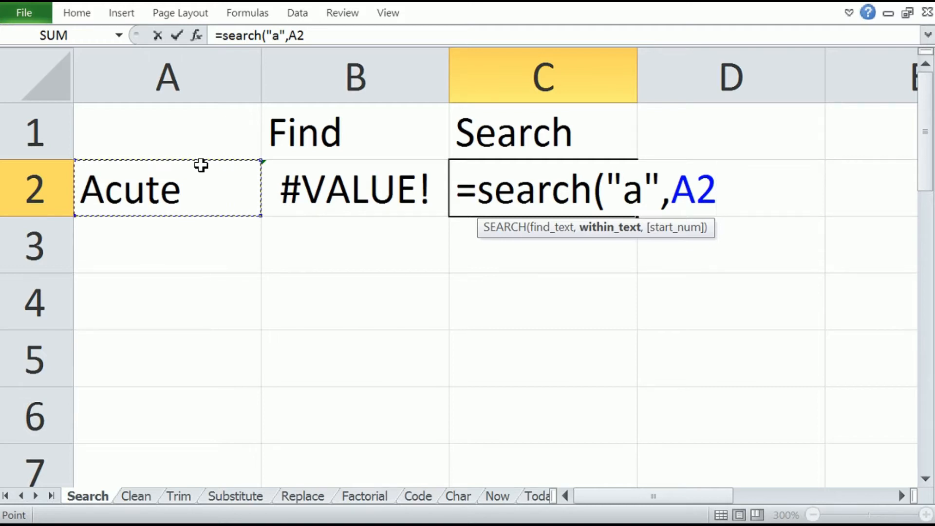
{"action": "key", "text": "Return"}
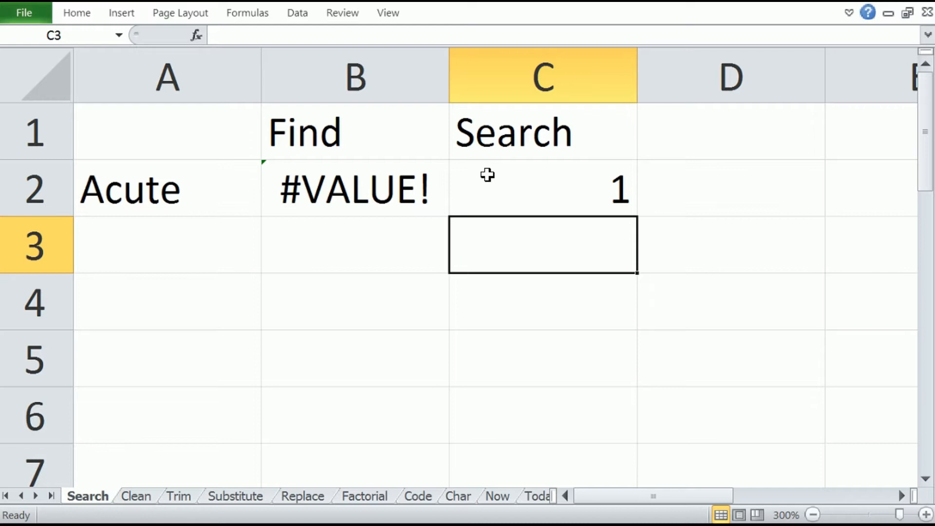
{"action": "left_click", "coordinate": [307, 181]}
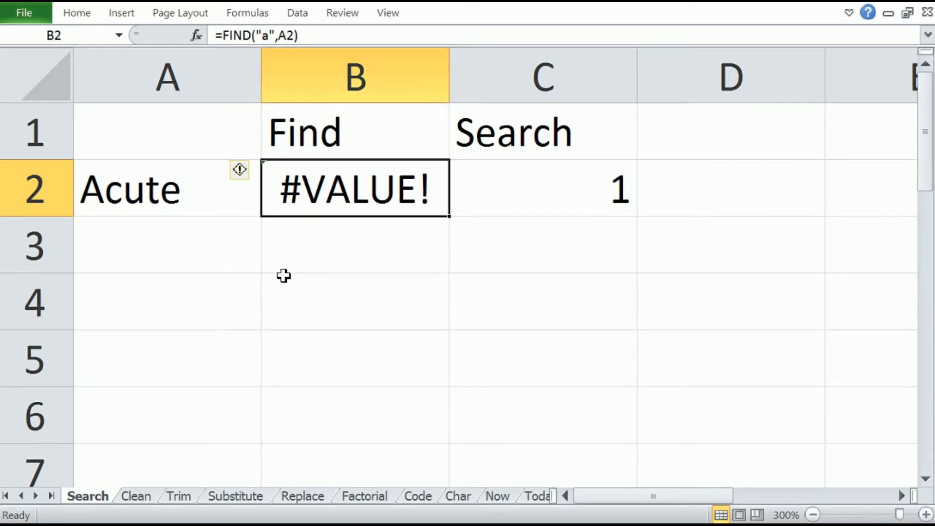
Step: On the Clean sheet, replace the content of C1 with =CLEAN(B1) to strip the line break from B1
{"action": "left_click", "coordinate": [130, 497]}
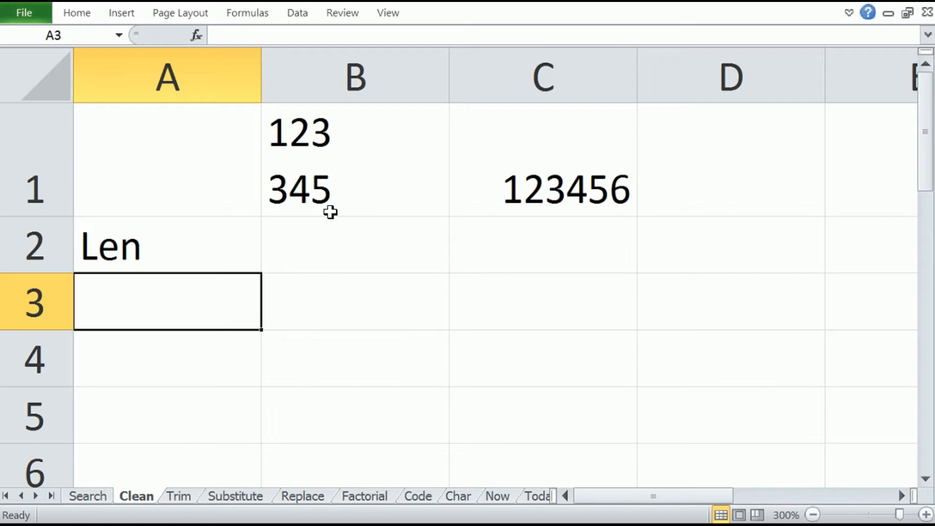
{"action": "left_click", "coordinate": [333, 240]}
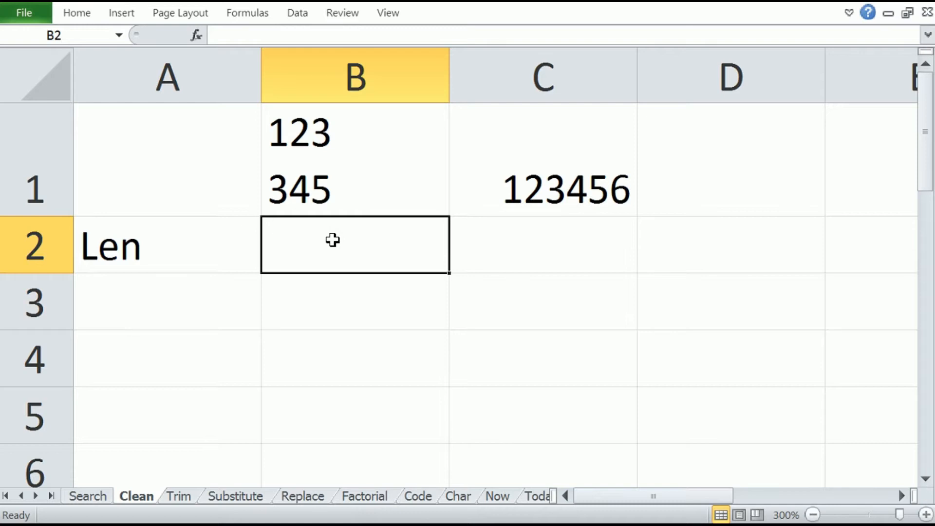
{"action": "key", "text": "Up"}
{"action": "key", "text": "Right"}
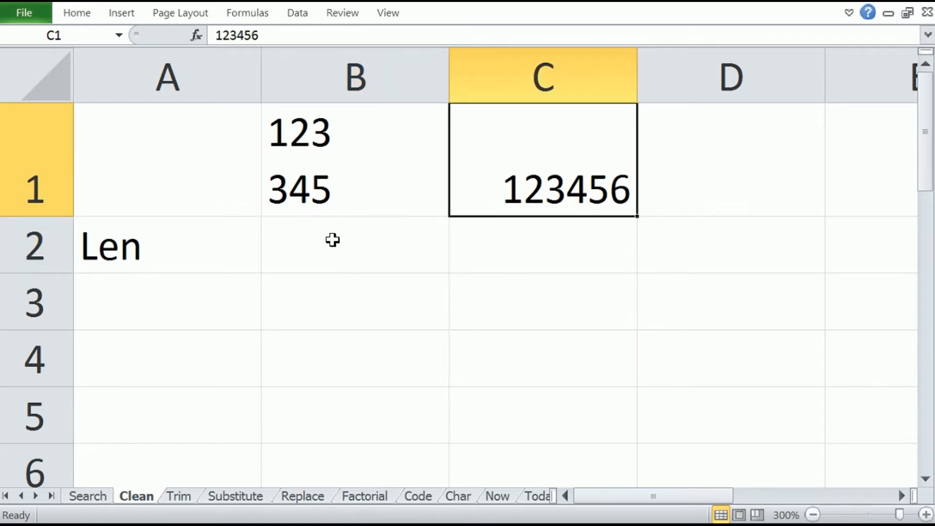
{"action": "type", "text": "=clea"}
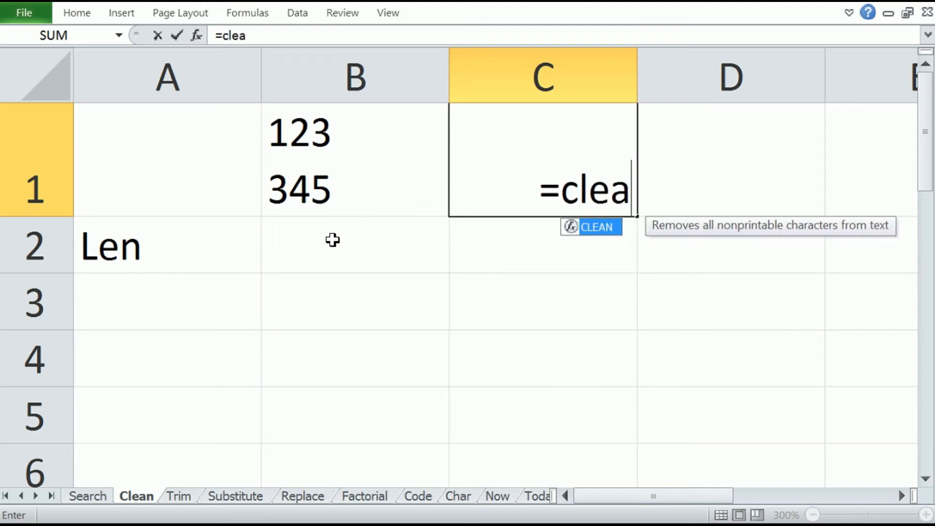
{"action": "type", "text": "n("}
{"action": "key", "text": "Left"}
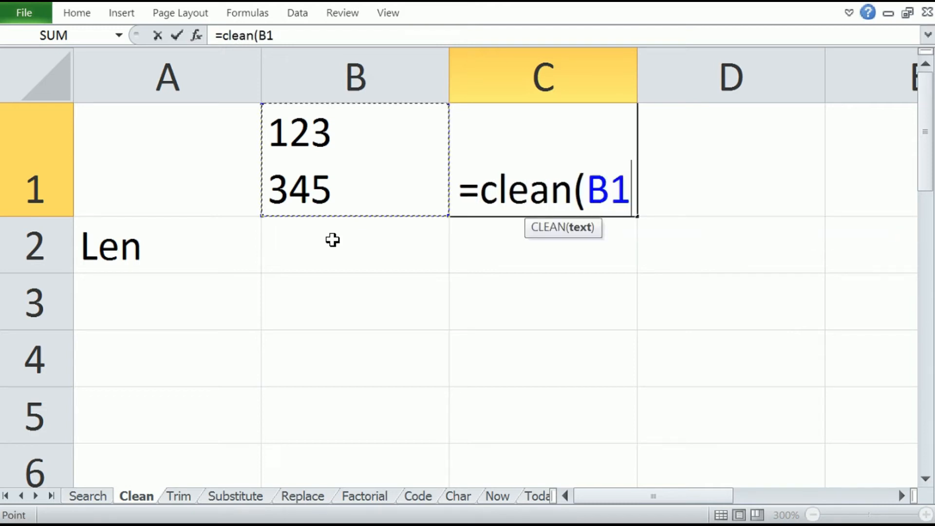
{"action": "type", "text": ")"}
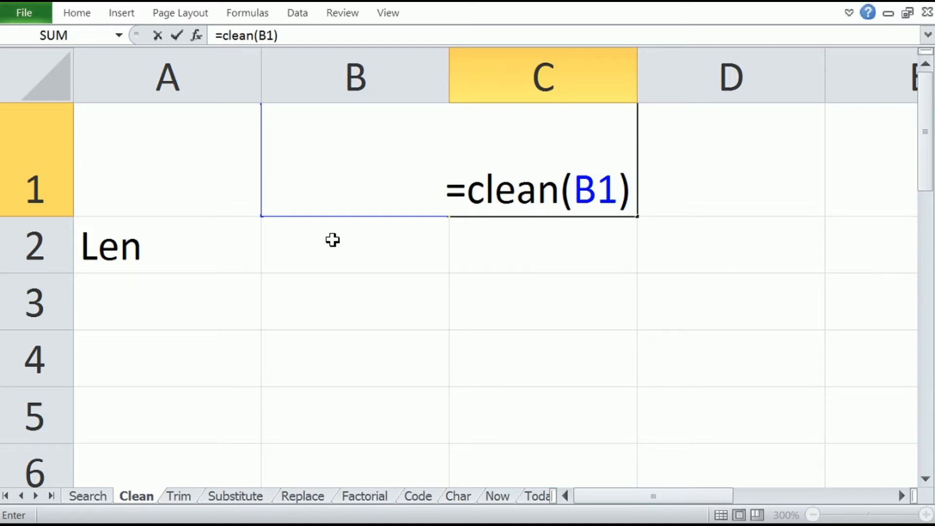
{"action": "key", "text": "Return"}
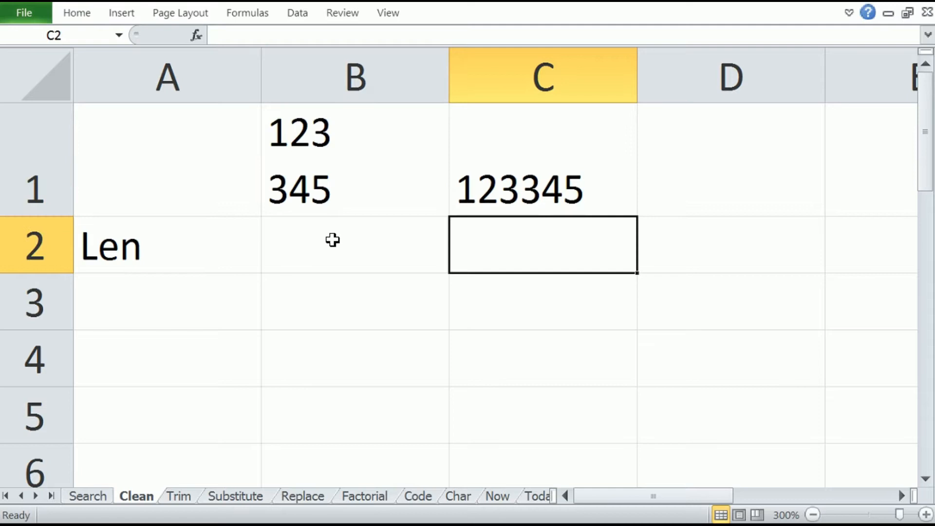
Step: Enter =LEN(B1) in cell B2 to count the characters of the two-line text
{"action": "left_click", "coordinate": [332, 239]}
{"action": "type", "text": "=l"}
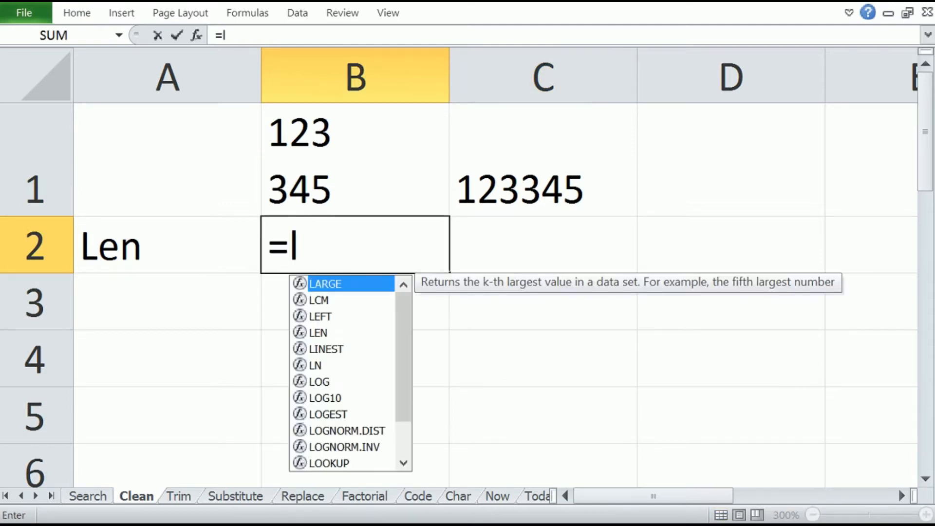
{"action": "type", "text": "en("}
{"action": "key", "text": "Up"}
{"action": "type", "text": ")"}
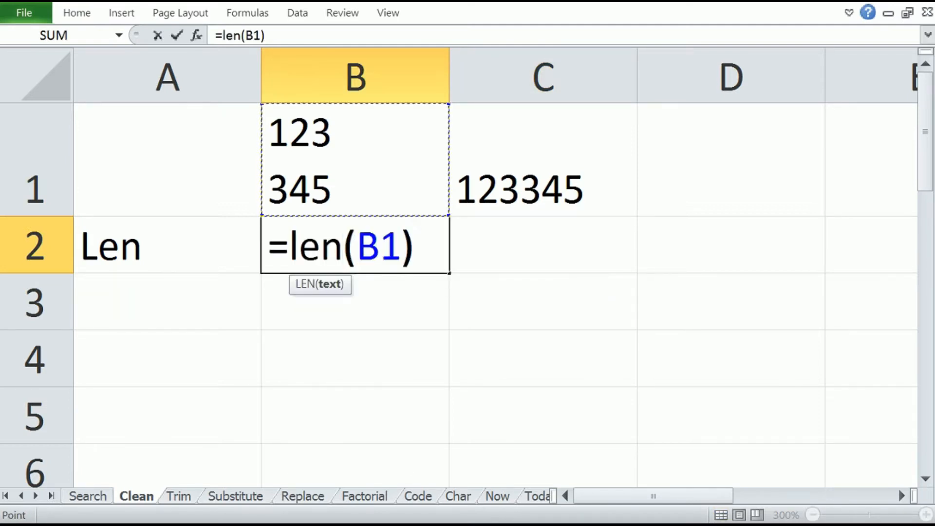
{"action": "key", "text": "Return"}
Step: Fill the LEN formula from B2 across into C2 to count the cleaned text's characters
{"action": "key", "text": "Up"}
{"action": "key", "text": "Right"}
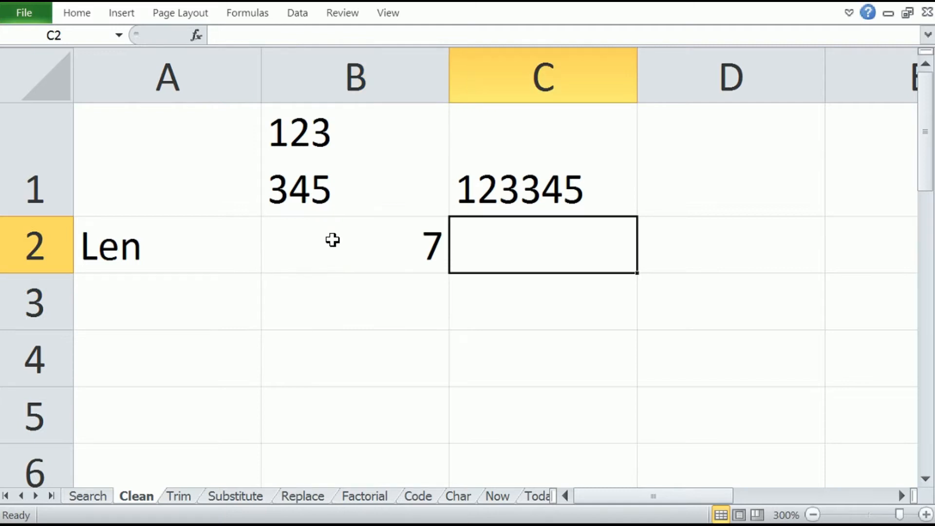
{"action": "key", "text": "ctrl+r"}
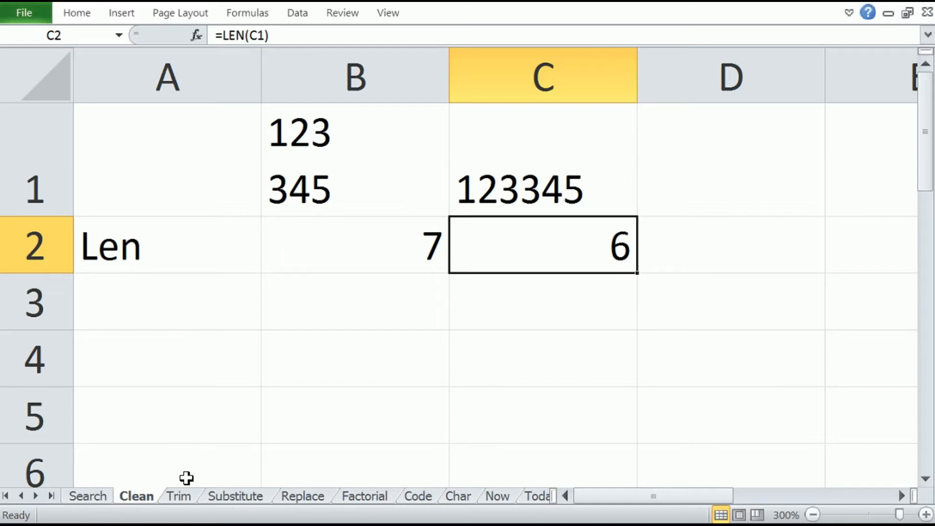
Step: On the Trim sheet, enter =TRIM(A1) in cell A2 to remove the extra spaces from the name in A1
{"action": "left_click", "coordinate": [186, 497]}
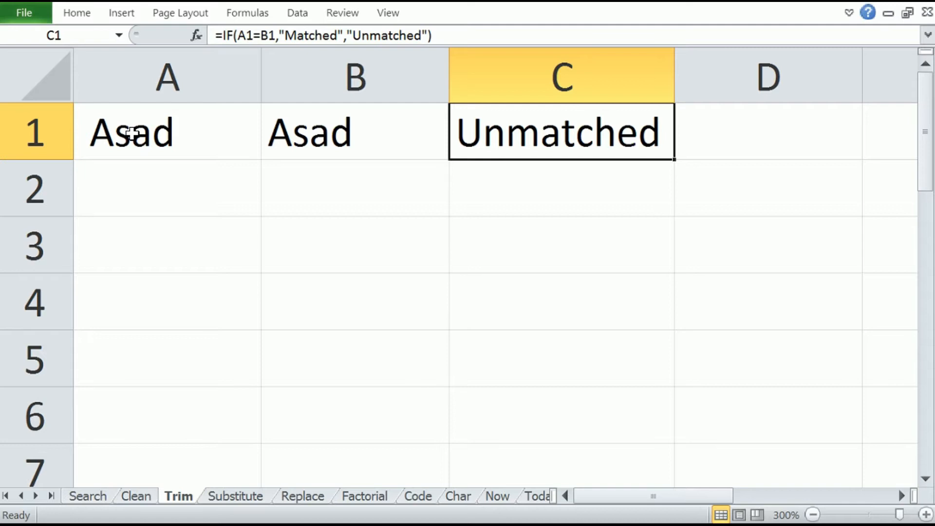
{"action": "left_click", "coordinate": [140, 190]}
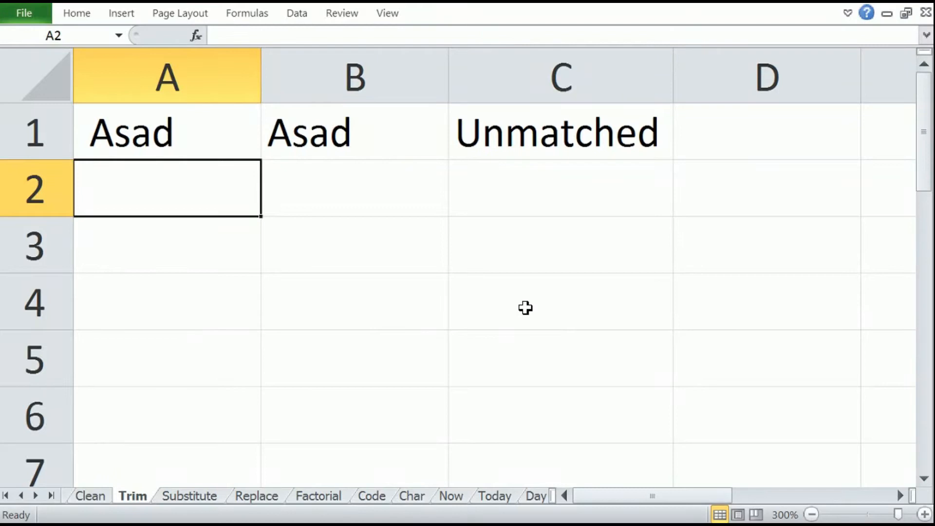
{"action": "type", "text": "="}
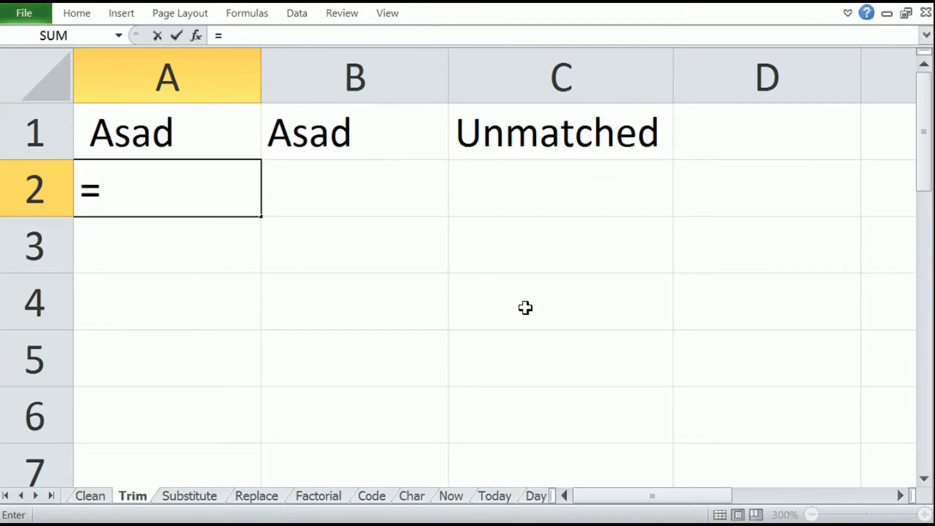
{"action": "type", "text": "trim"}
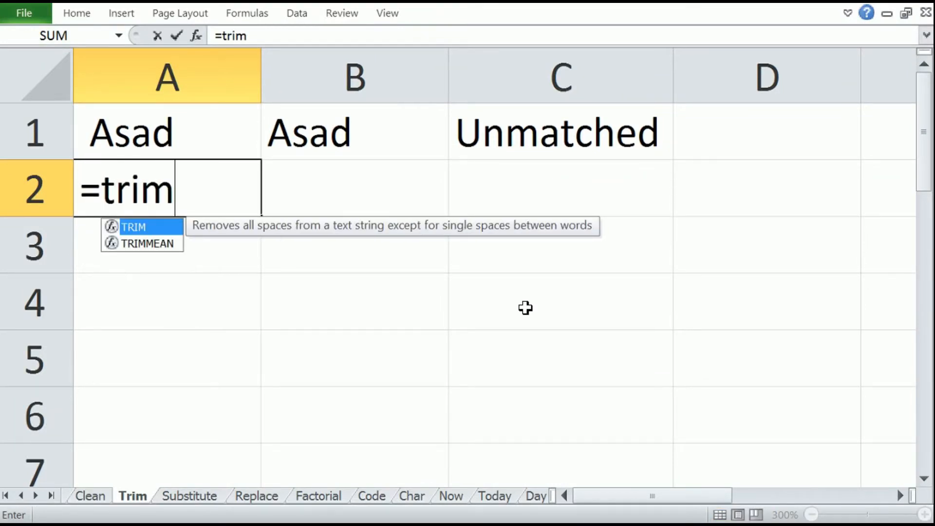
{"action": "type", "text": "("}
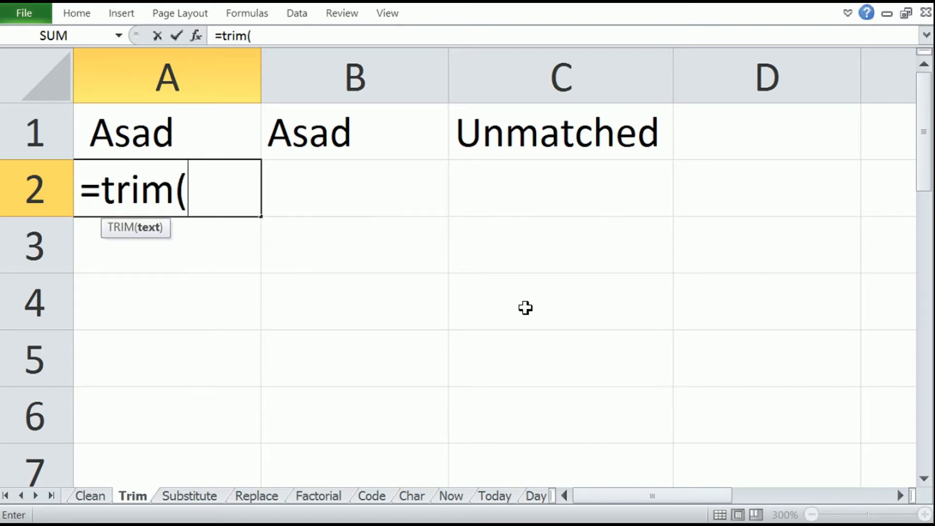
{"action": "key", "text": "Up"}
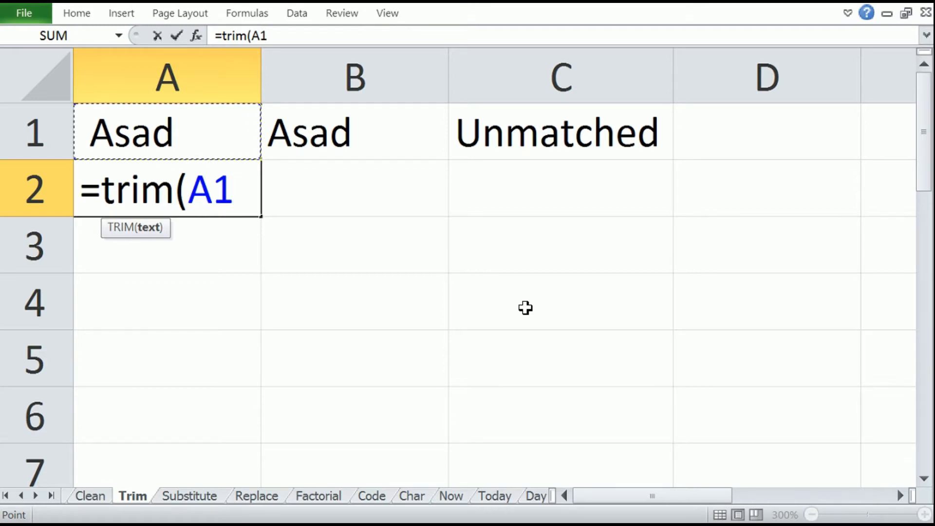
{"action": "type", "text": ")"}
{"action": "key", "text": "Return"}
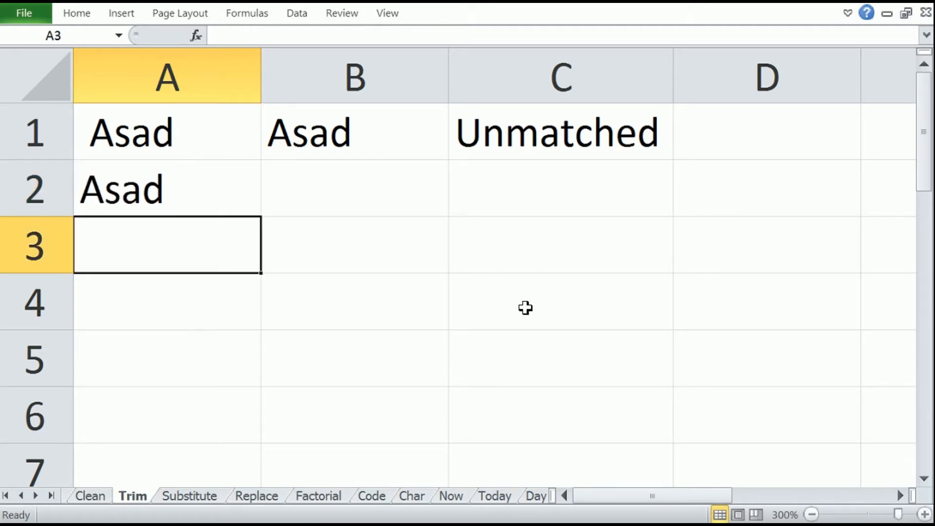
Step: Fill the TRIM formula across from A2 into B2 and the IF comparison formula down from C1 into C2
{"action": "key", "text": "Up"}
{"action": "key", "text": "Right"}
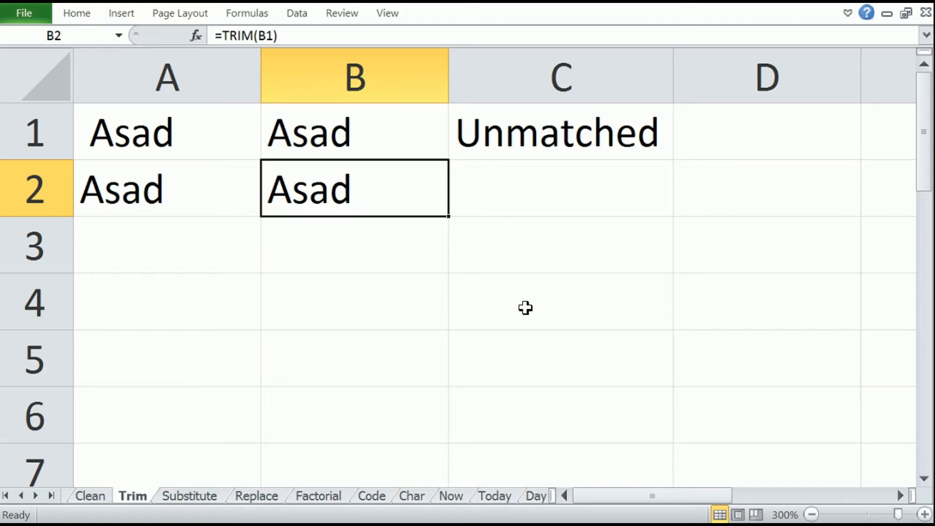
{"action": "key", "text": "Right"}
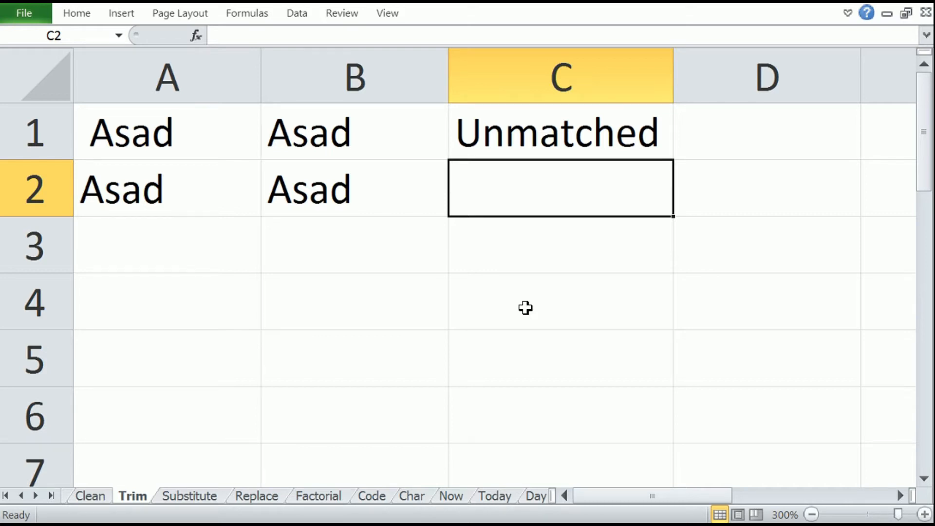
{"action": "key", "text": "ctrl+d"}
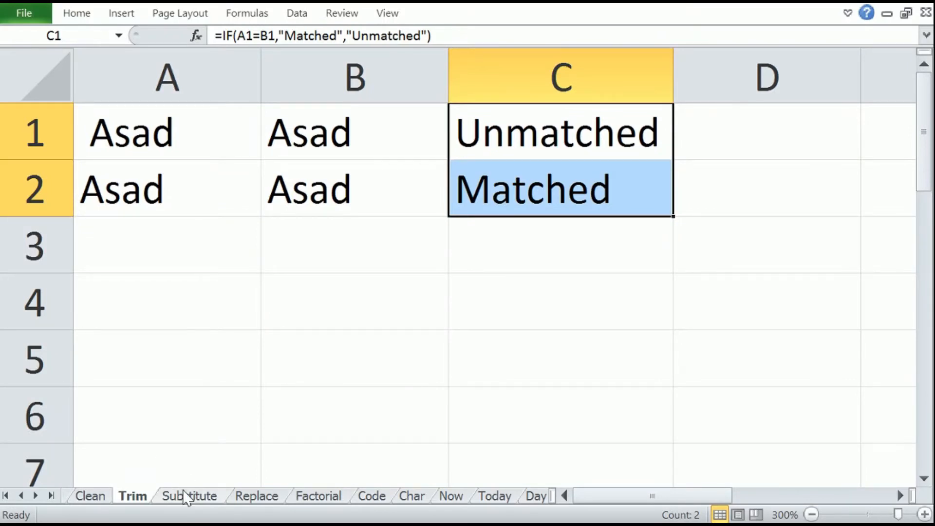
Step: On the Substitute sheet, enter =SUBSTITUTE(A2,"1","2") in cell B2 and autofit the width of column B
{"action": "left_click", "coordinate": [185, 497]}
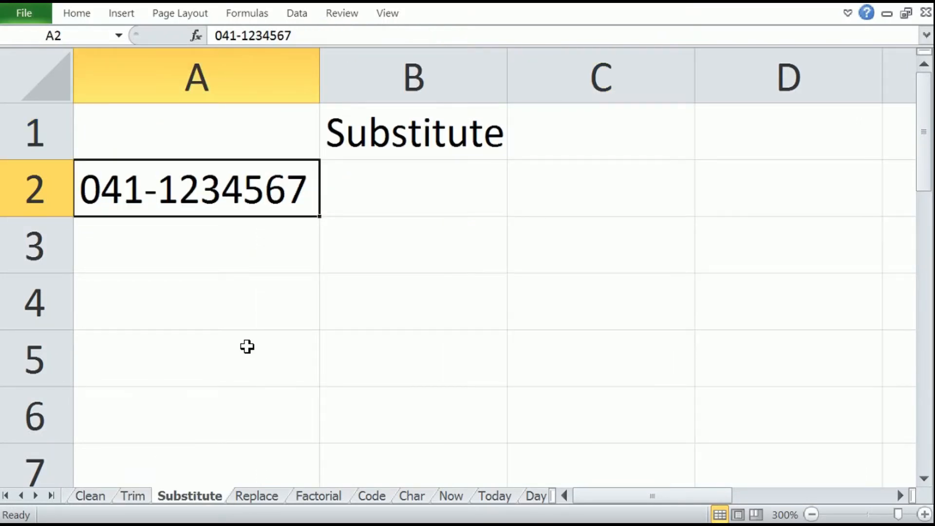
{"action": "left_click", "coordinate": [367, 179]}
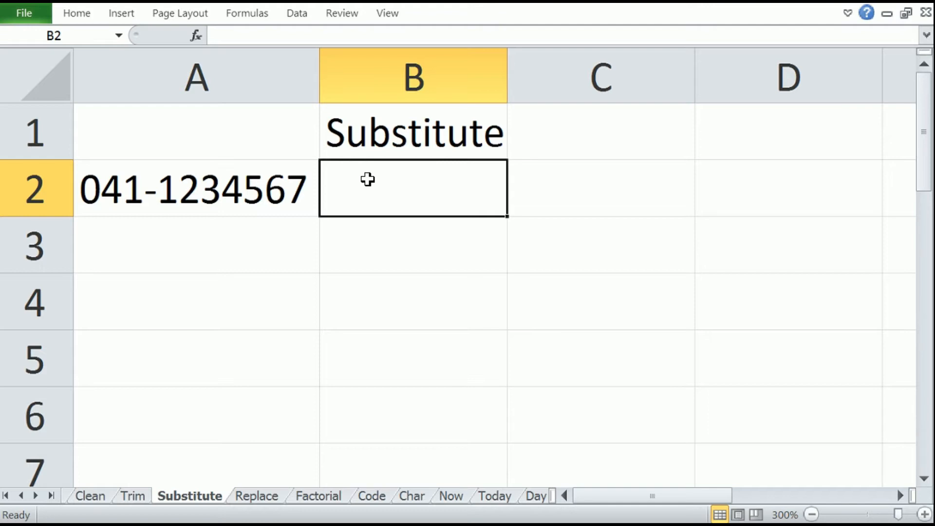
{"action": "type", "text": "="}
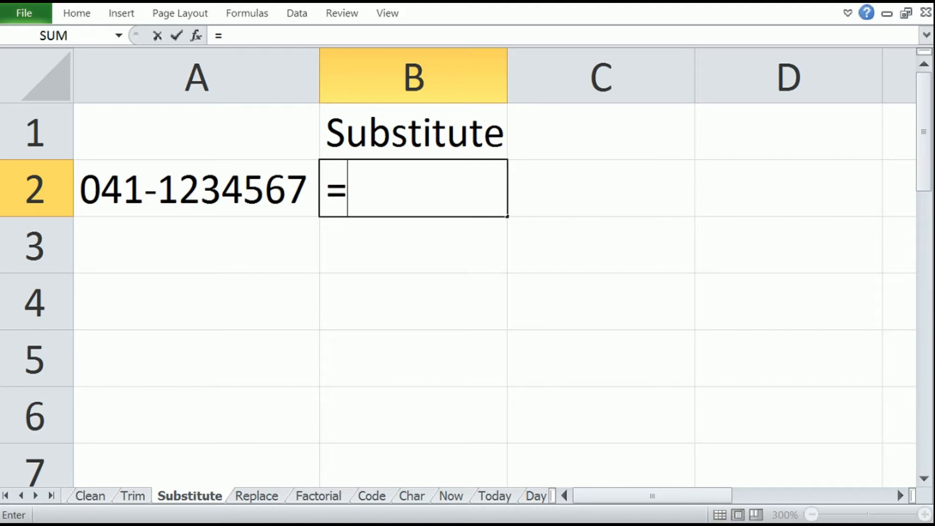
{"action": "type", "text": "s"}
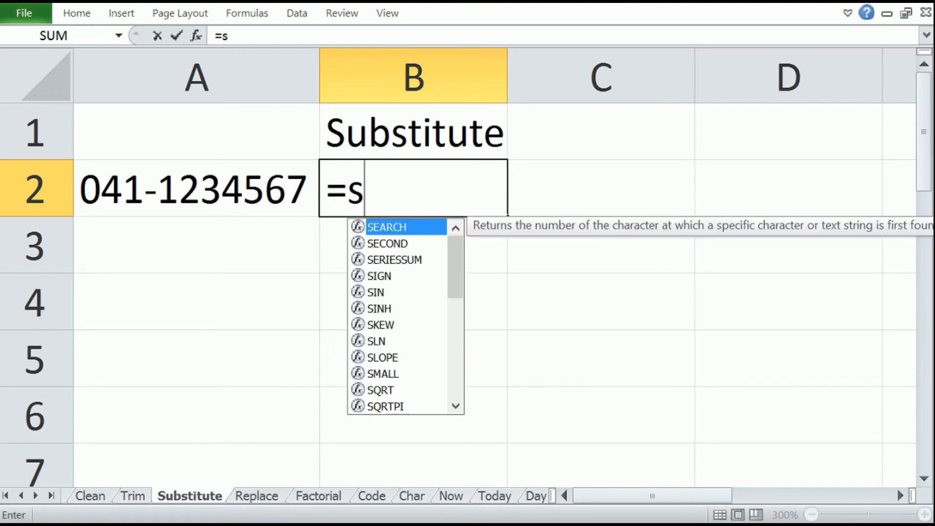
{"action": "type", "text": "ubstitute"}
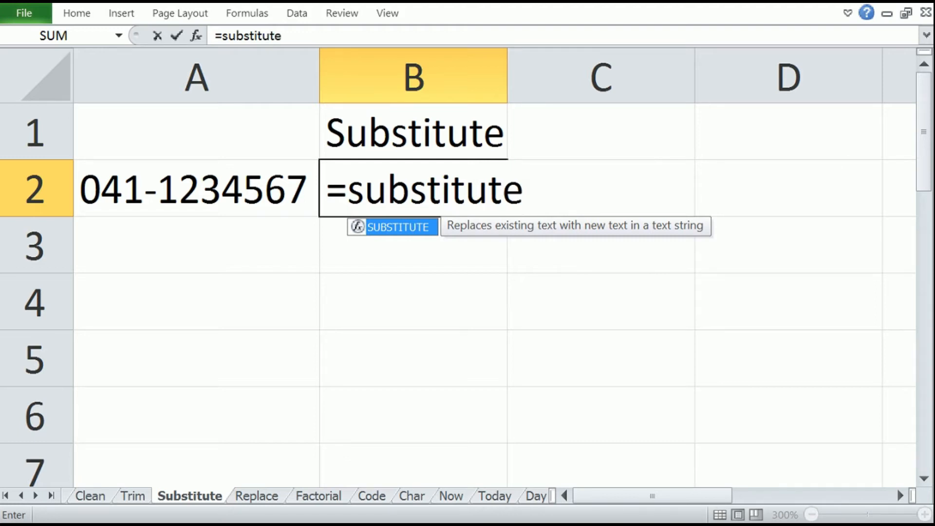
{"action": "type", "text": "("}
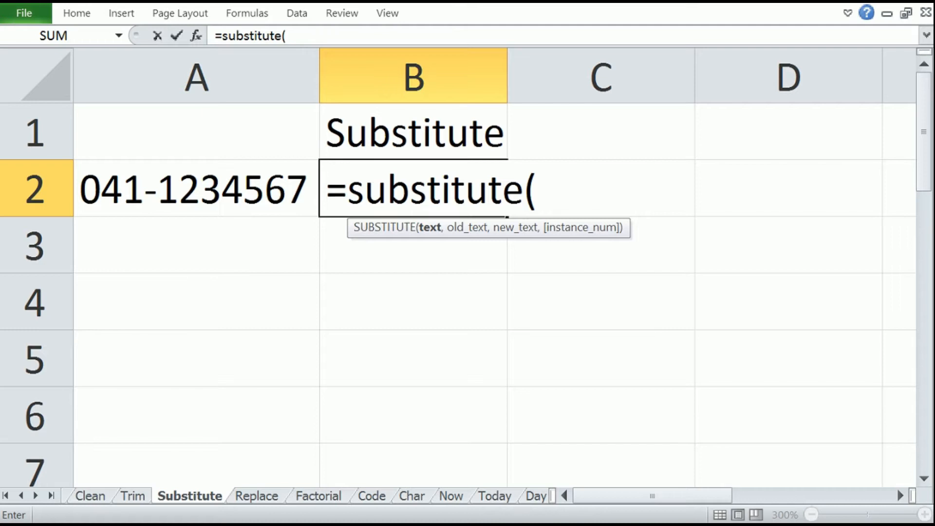
{"action": "left_click", "coordinate": [212, 189]}
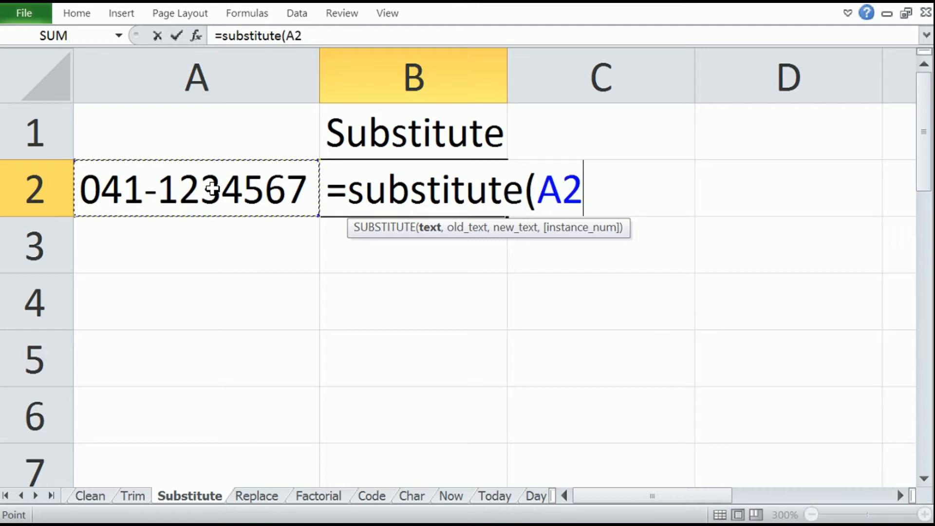
{"action": "type", "text": ","}
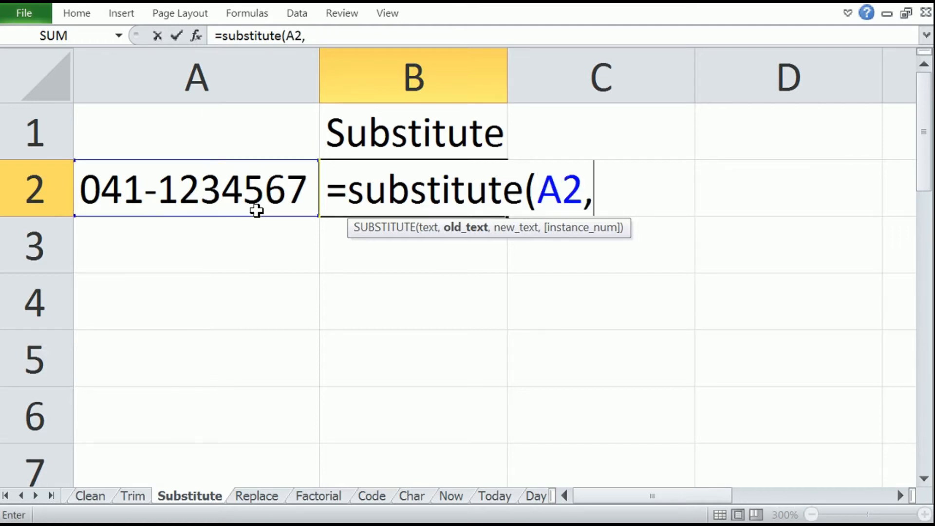
{"action": "type", "text": "\""}
{"action": "type", "text": "1\","}
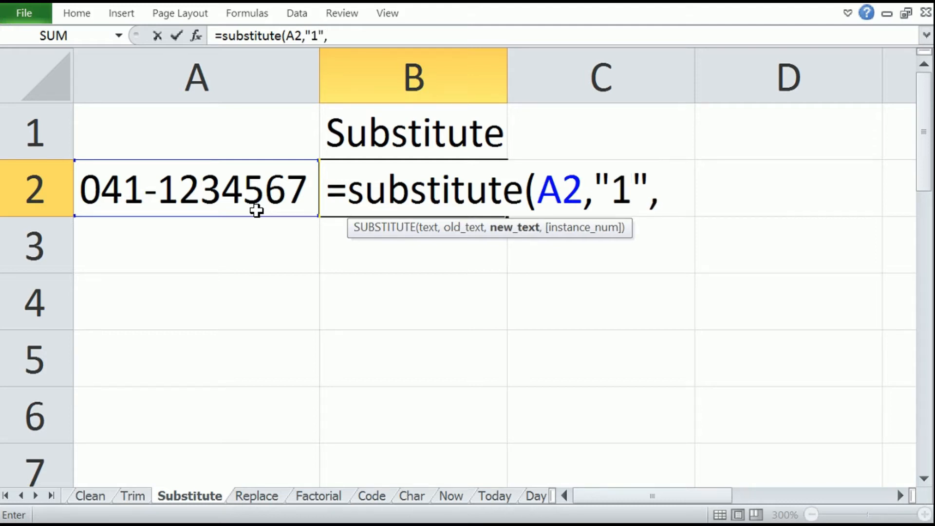
{"action": "type", "text": "\"2\")"}
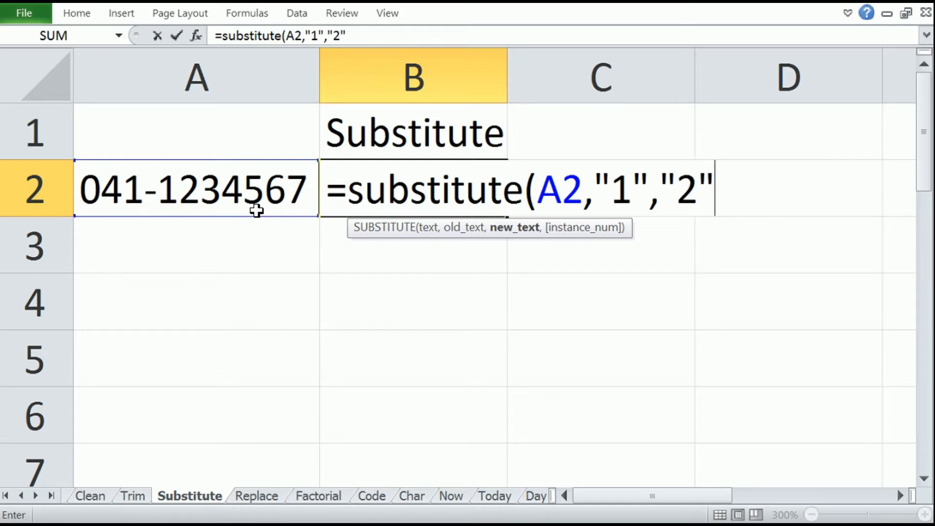
{"action": "key", "text": "Return"}
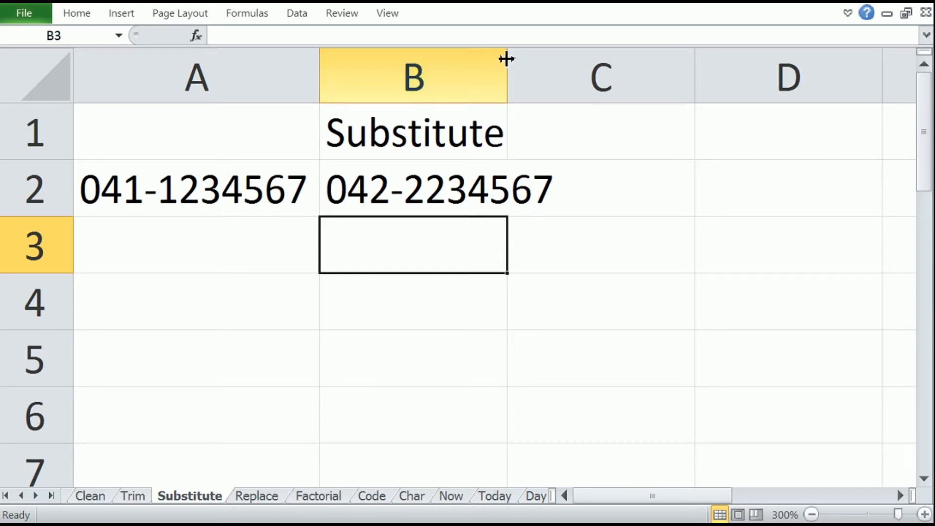
{"action": "double_click", "coordinate": [507, 54]}
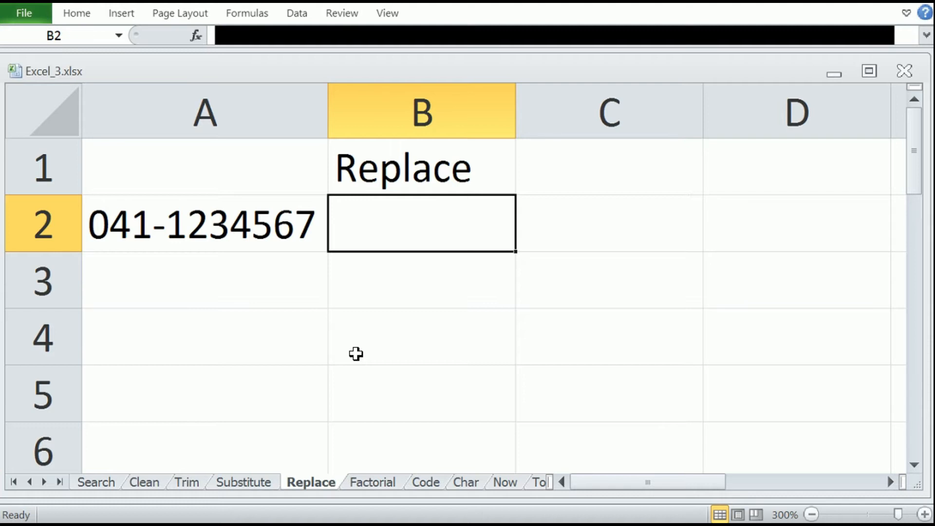
Step: On the Replace sheet, enter =REPLACE(A2,3,1,"2") in cell B2 and autofit the width of column B
{"action": "type", "text": "ٓ"}
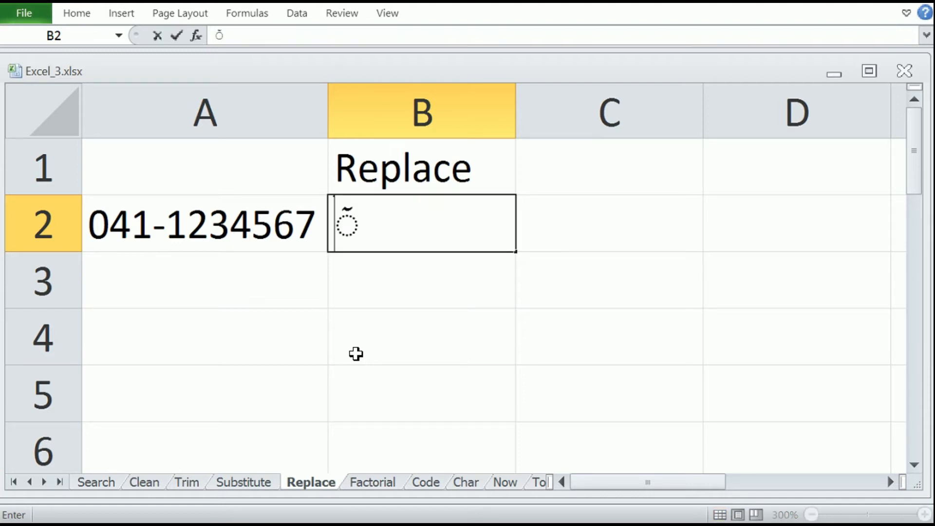
{"action": "key", "text": "BackSpace"}
{"action": "type", "text": "="}
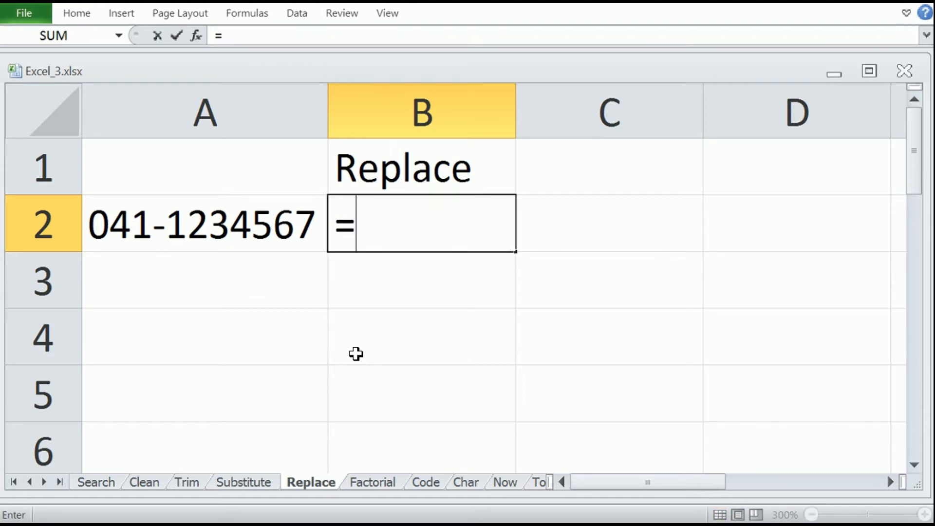
{"action": "type", "text": "replace"}
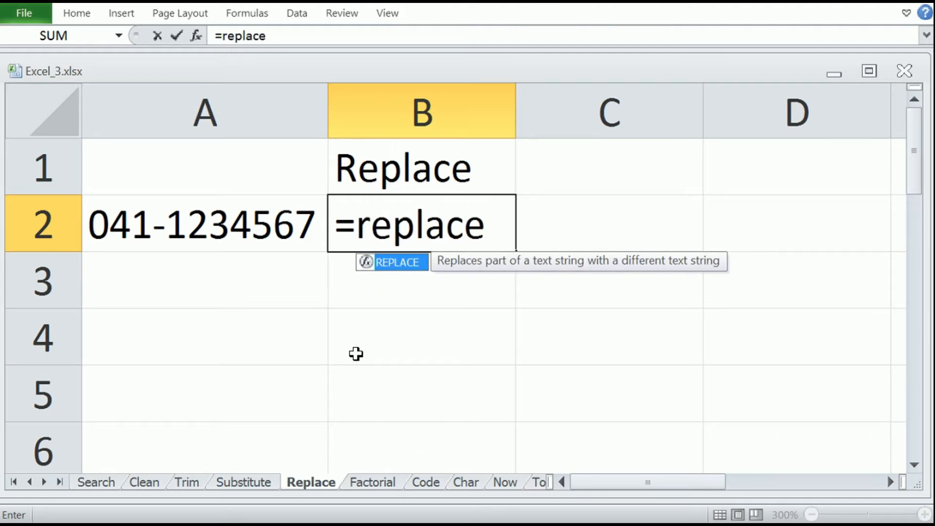
{"action": "type", "text": "("}
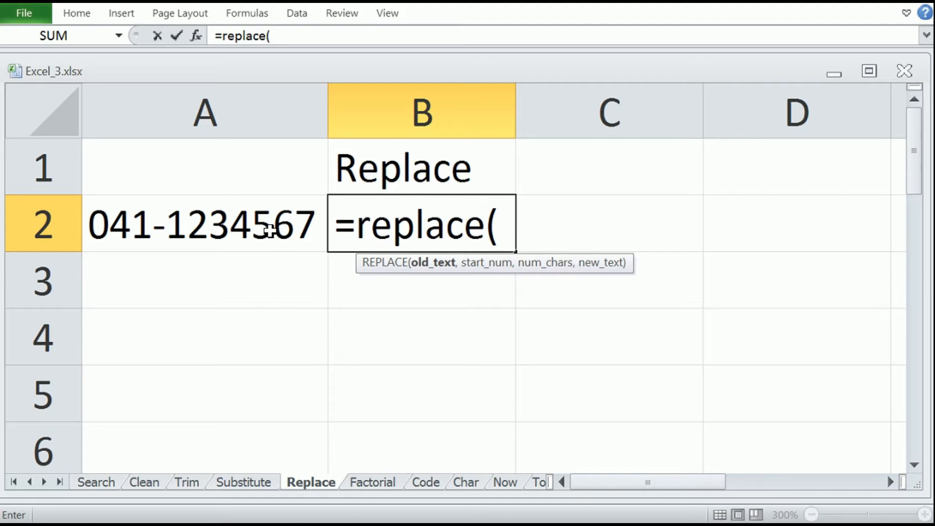
{"action": "left_click", "coordinate": [269, 229]}
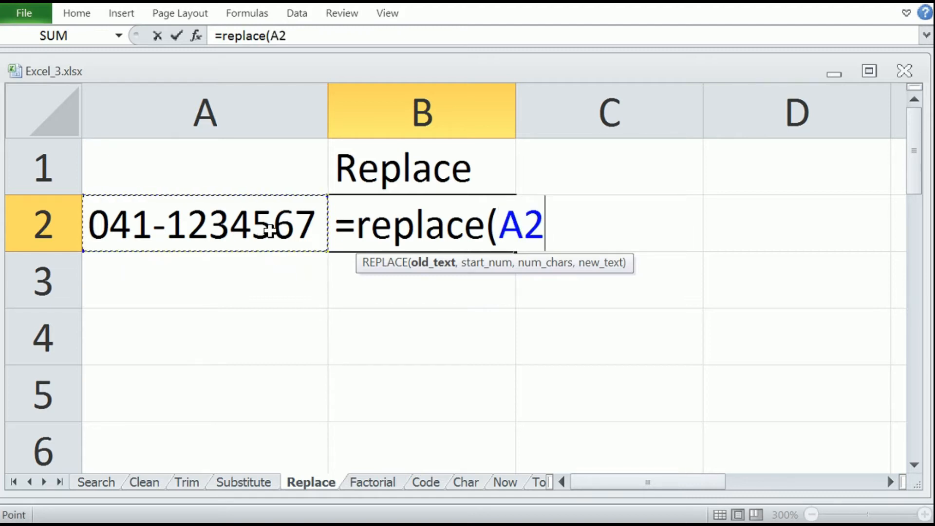
{"action": "type", "text": ","}
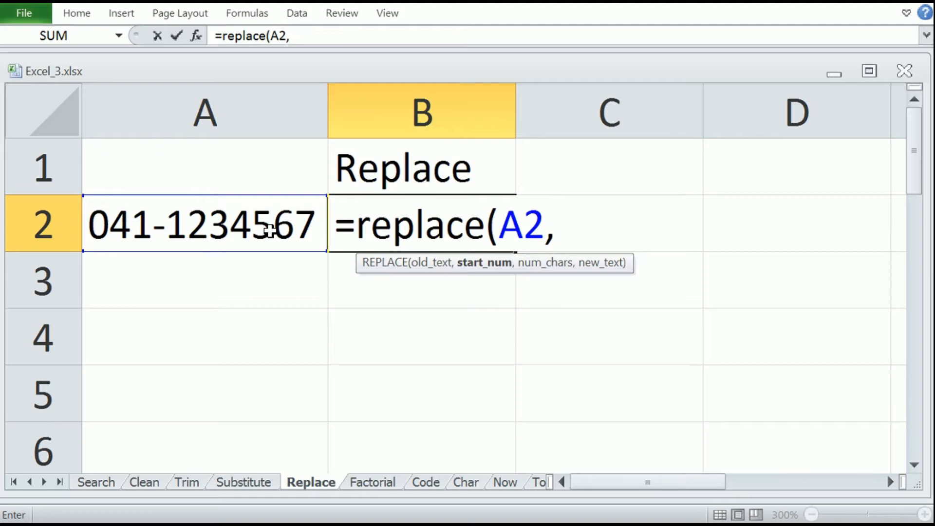
{"action": "type", "text": "3,"}
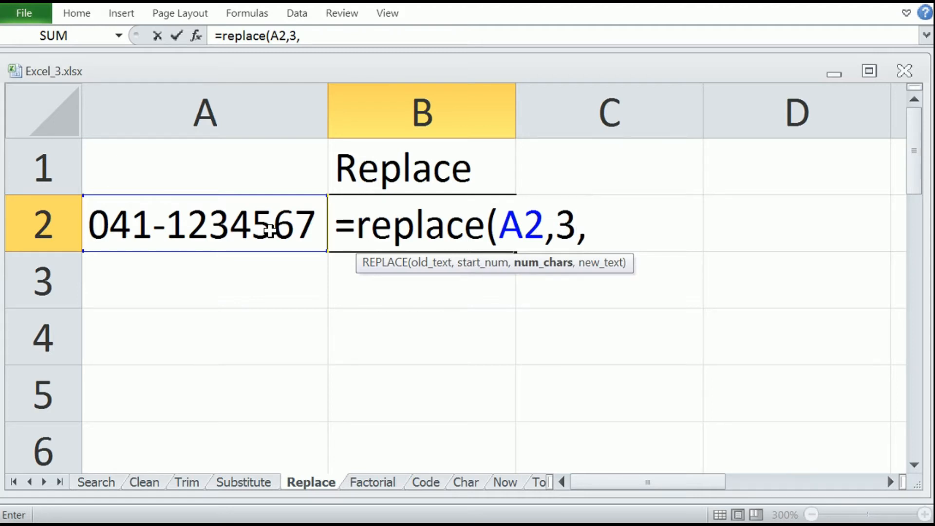
{"action": "type", "text": "1,\""}
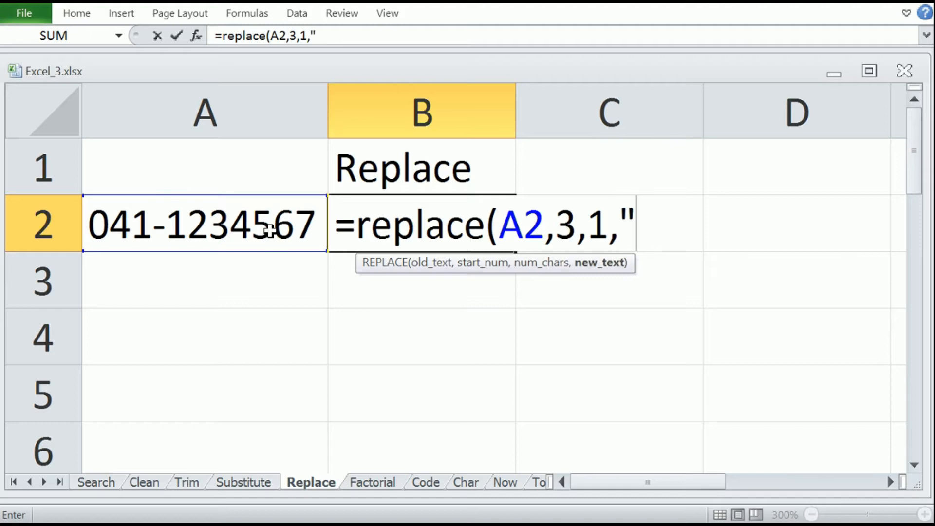
{"action": "type", "text": "2"}
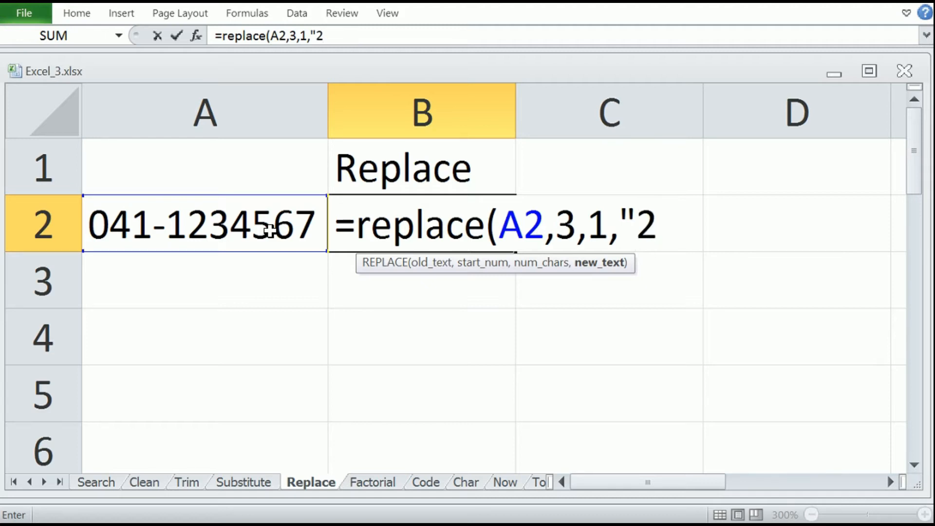
{"action": "type", "text": "\")"}
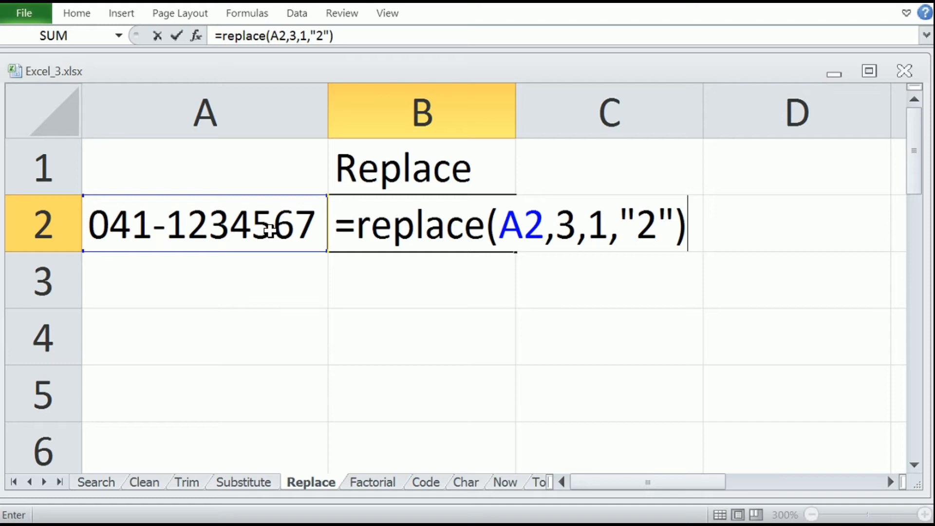
{"action": "key", "text": "Return"}
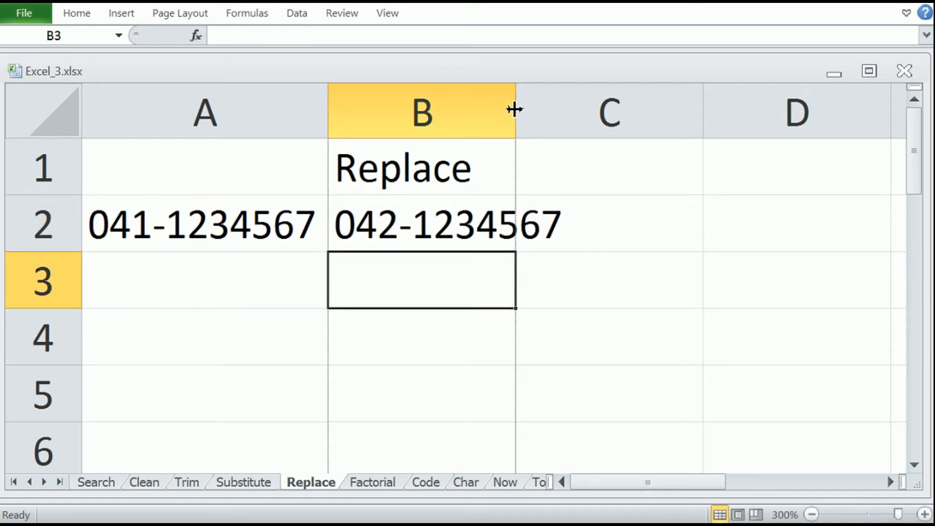
{"action": "double_click", "coordinate": [515, 112]}
Step: On the Factorial sheet, enter =FACT(A2) in cell B2 to calculate the factorial of the number in A2
{"action": "left_click", "coordinate": [376, 482]}
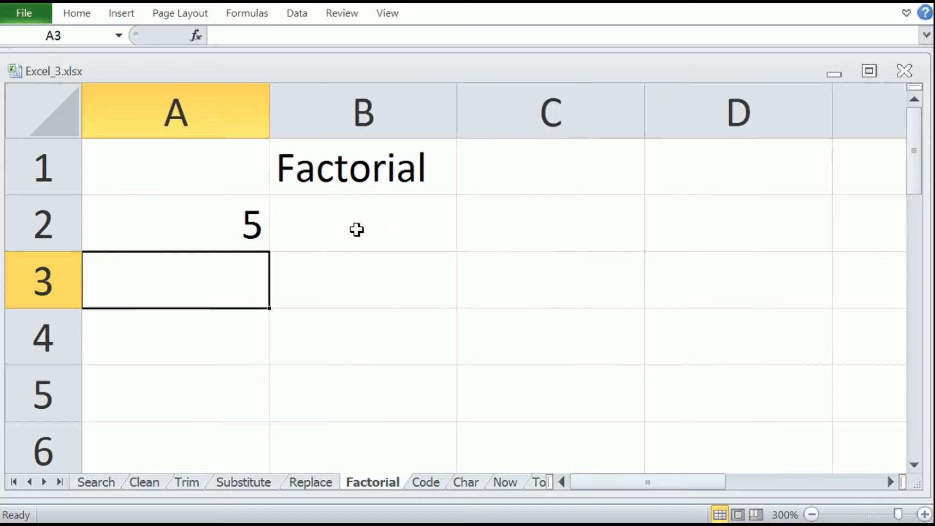
{"action": "left_click", "coordinate": [361, 213]}
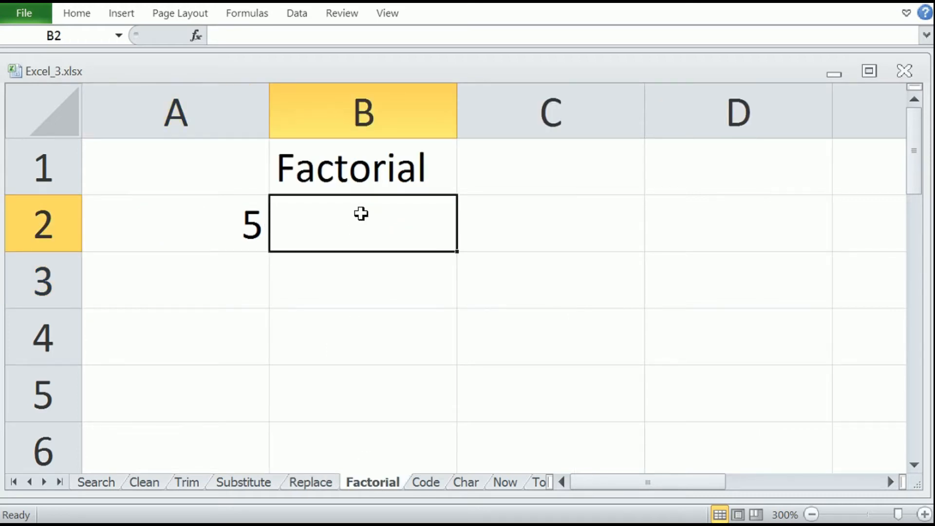
{"action": "type", "text": "="}
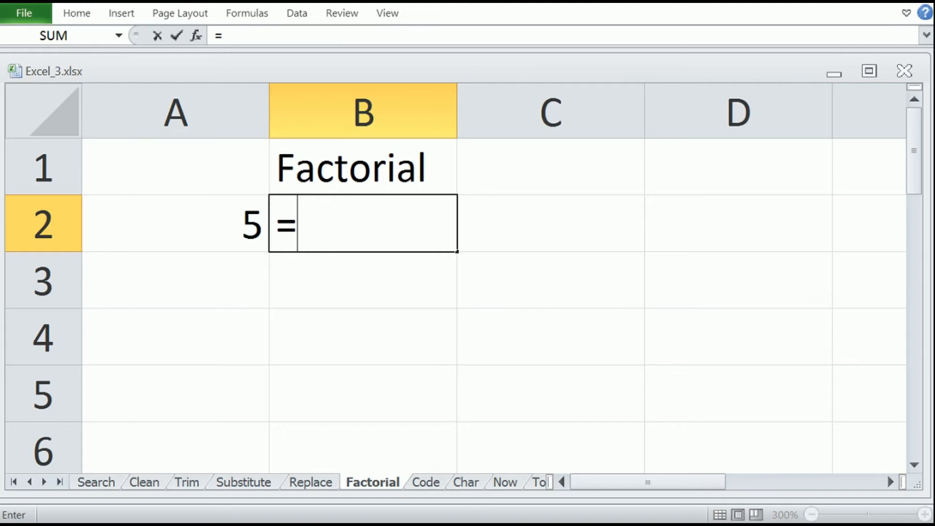
{"action": "type", "text": "fact("}
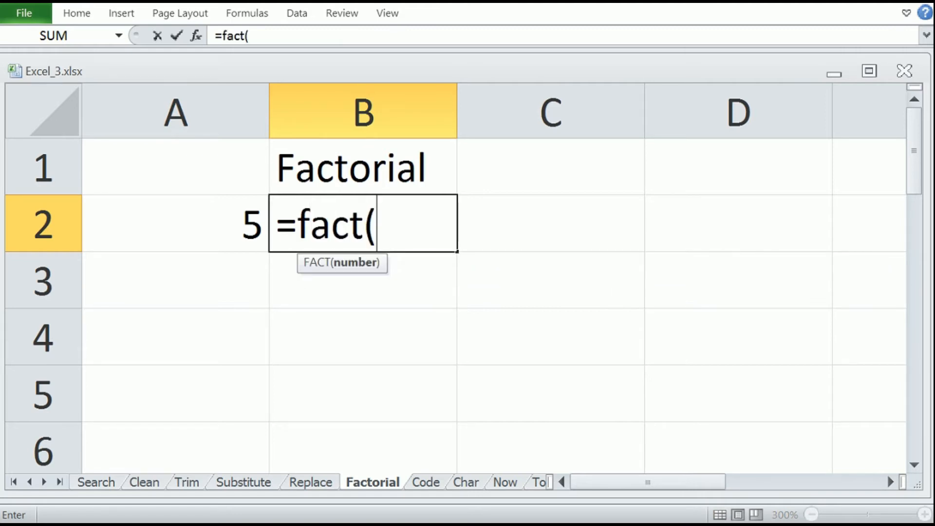
{"action": "key", "text": "Left"}
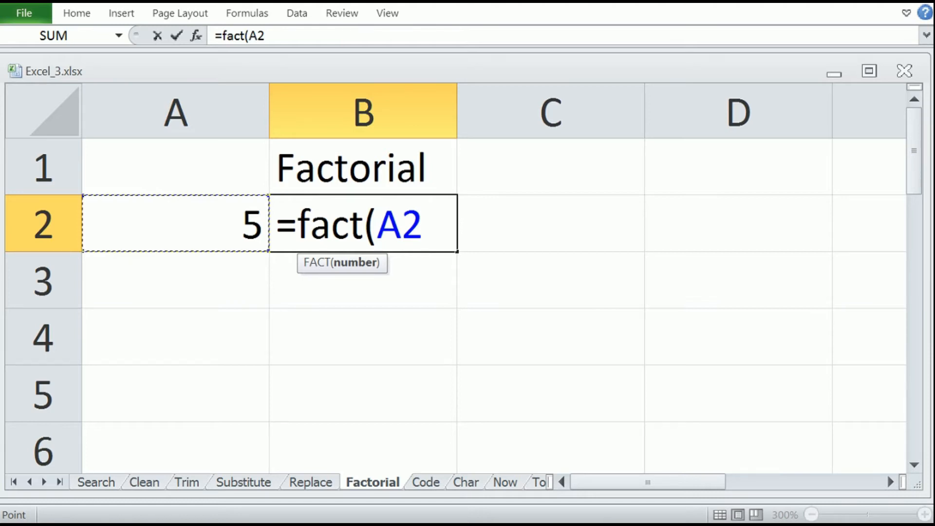
{"action": "type", "text": ")"}
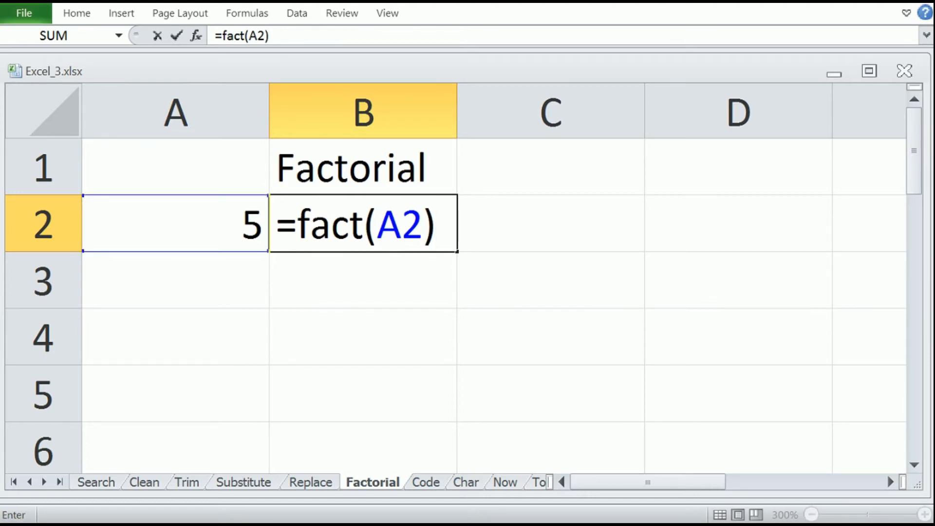
{"action": "key", "text": "Return"}
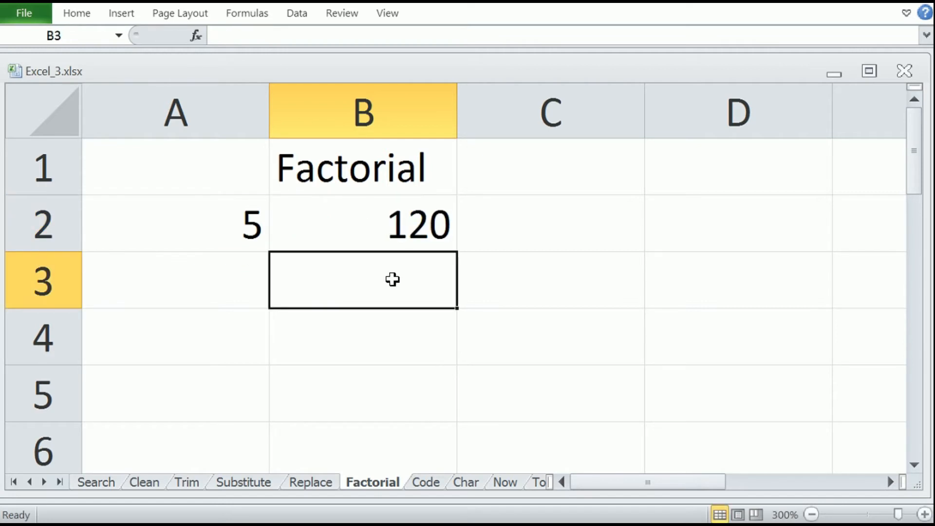
Step: On the Code sheet, enter =CODE(A2) in cell B2 to return the numeric code of the character in A2
{"action": "left_click", "coordinate": [426, 482]}
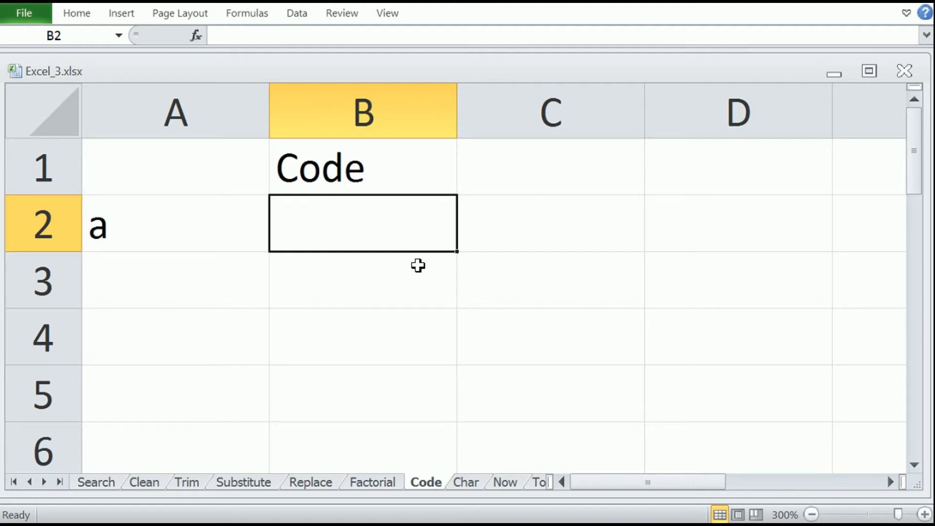
{"action": "type", "text": "="}
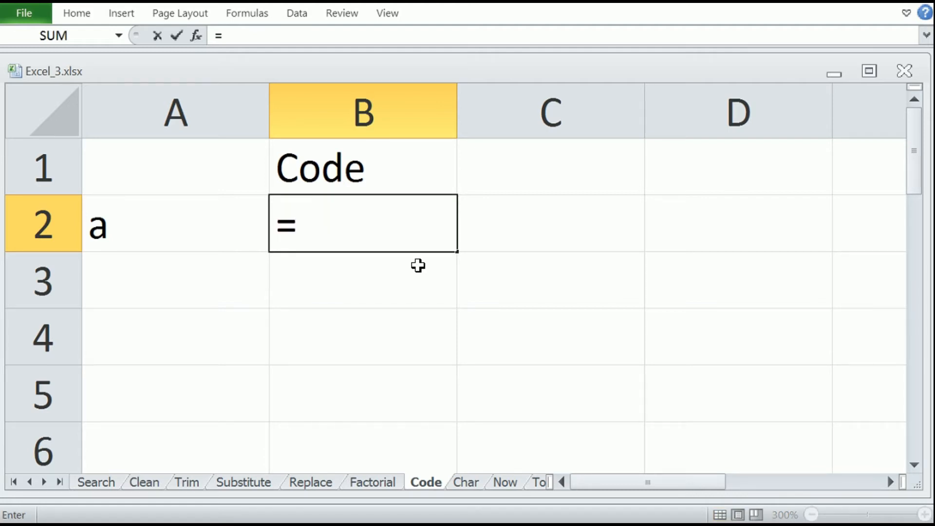
{"action": "type", "text": "code"}
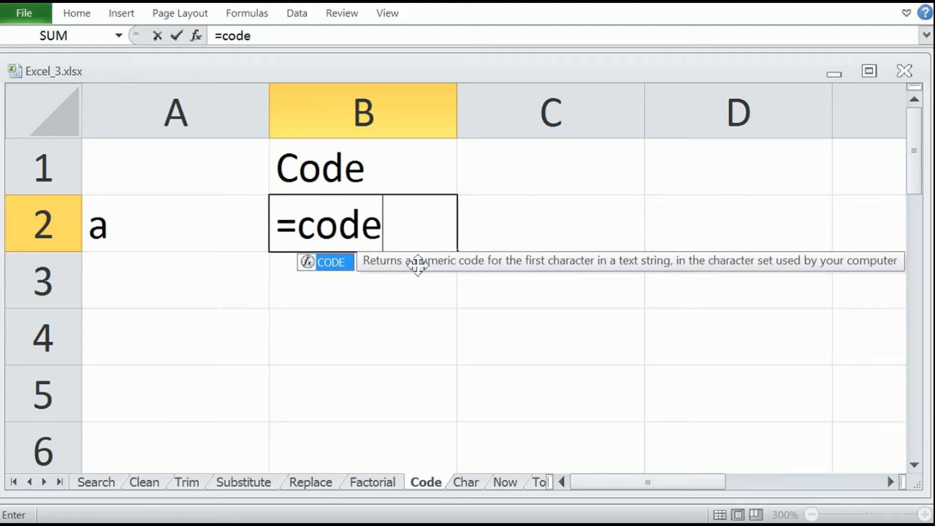
{"action": "type", "text": "("}
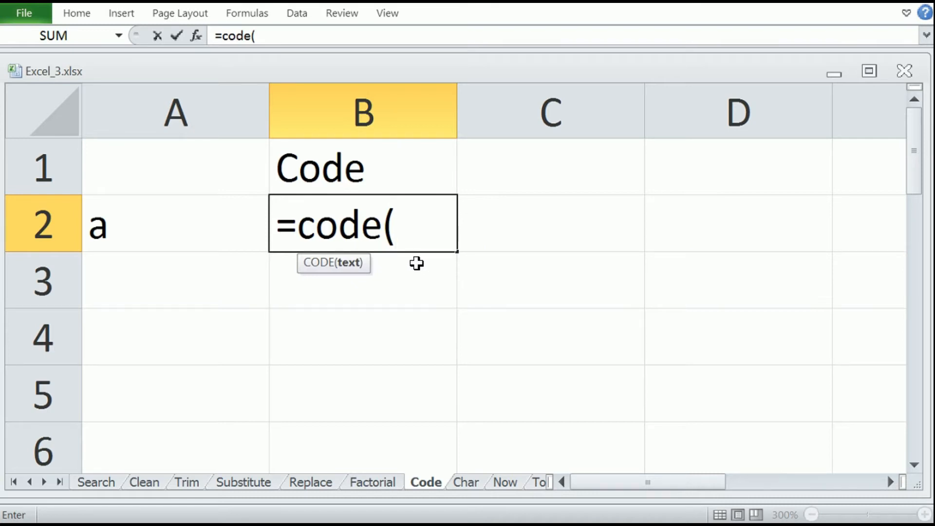
{"action": "key", "text": "Left"}
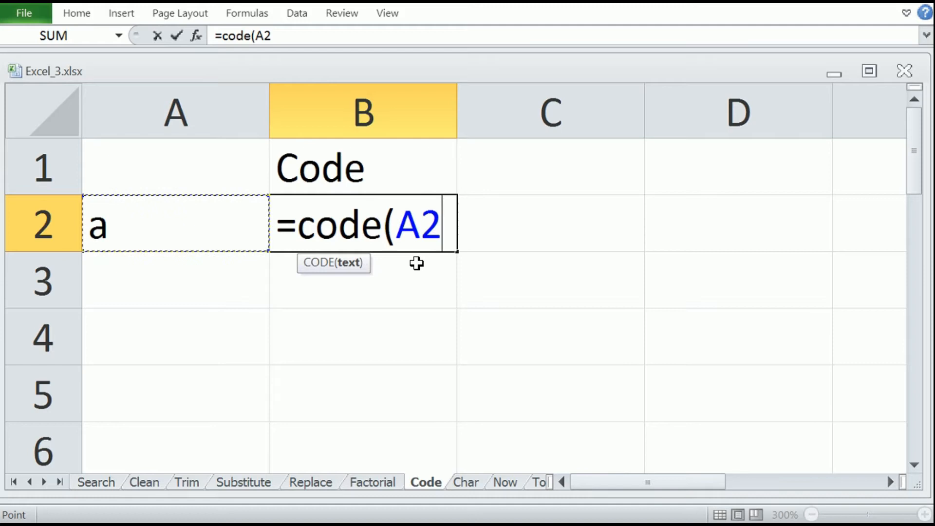
{"action": "type", "text": ")"}
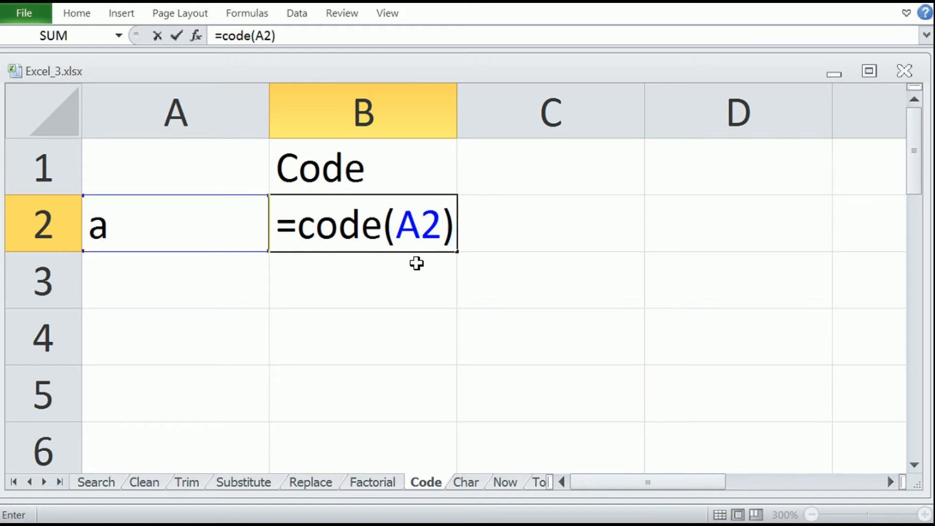
{"action": "key", "text": "Return"}
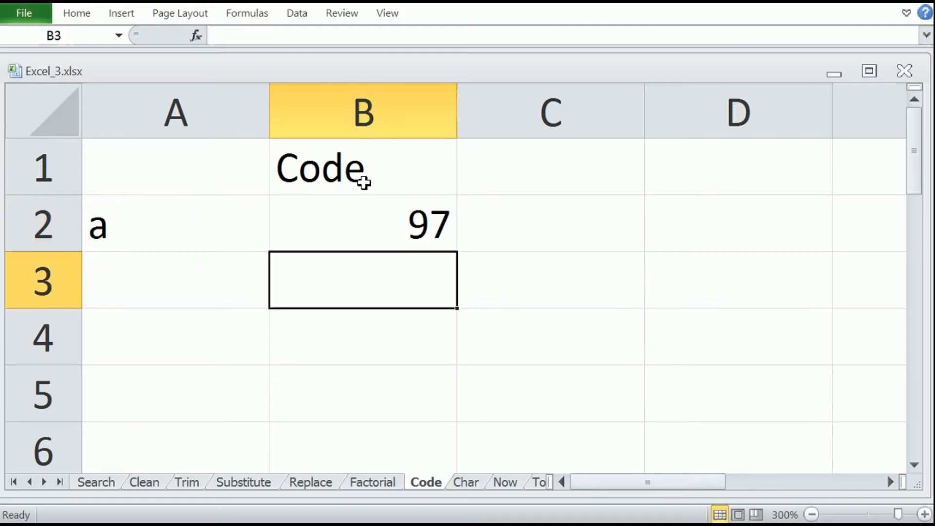
Step: On the Char sheet, enter =CHAR(A2) in cell B2 to convert the code in A2 to its character
{"action": "left_click", "coordinate": [465, 482]}
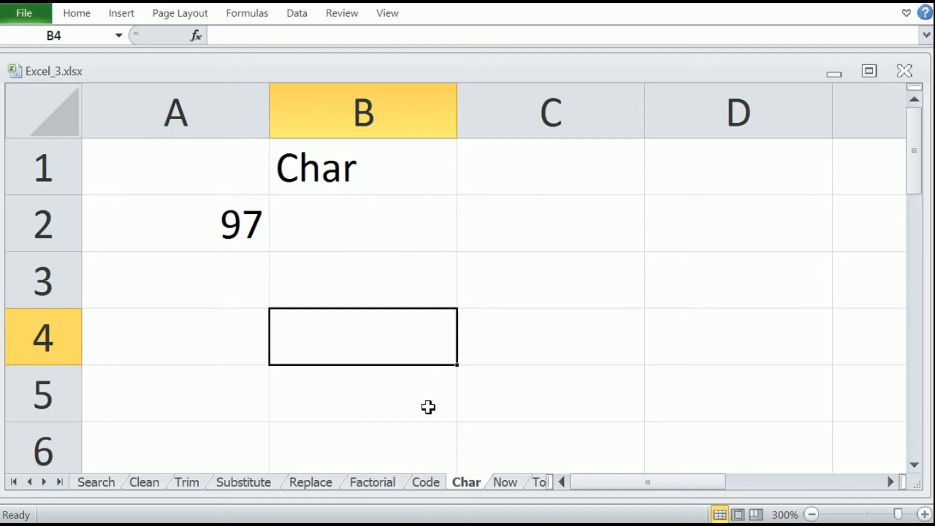
{"action": "left_click", "coordinate": [361, 215]}
{"action": "type", "text": "="}
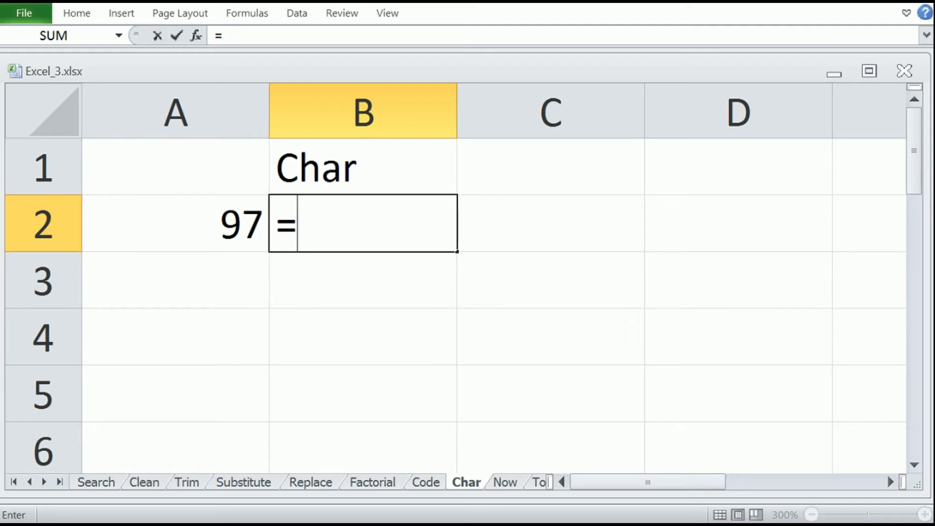
{"action": "type", "text": "char("}
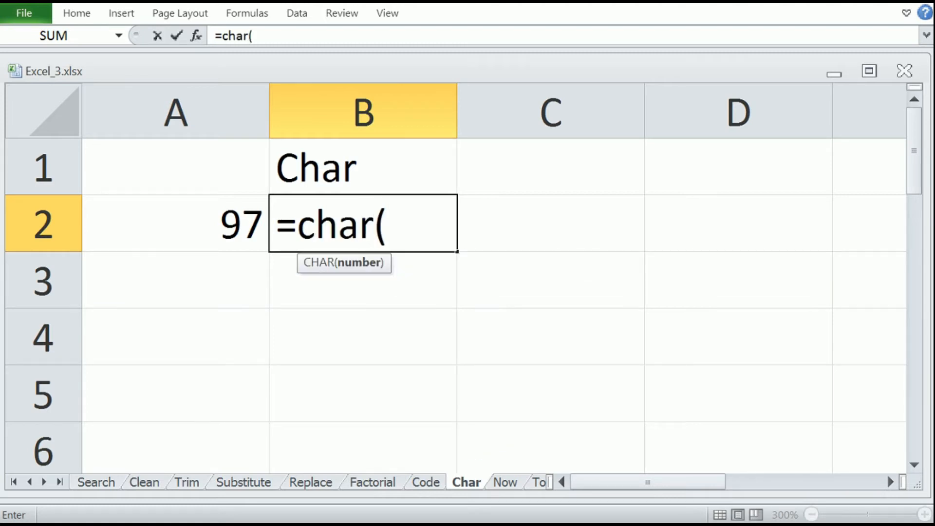
{"action": "key", "text": "Left"}
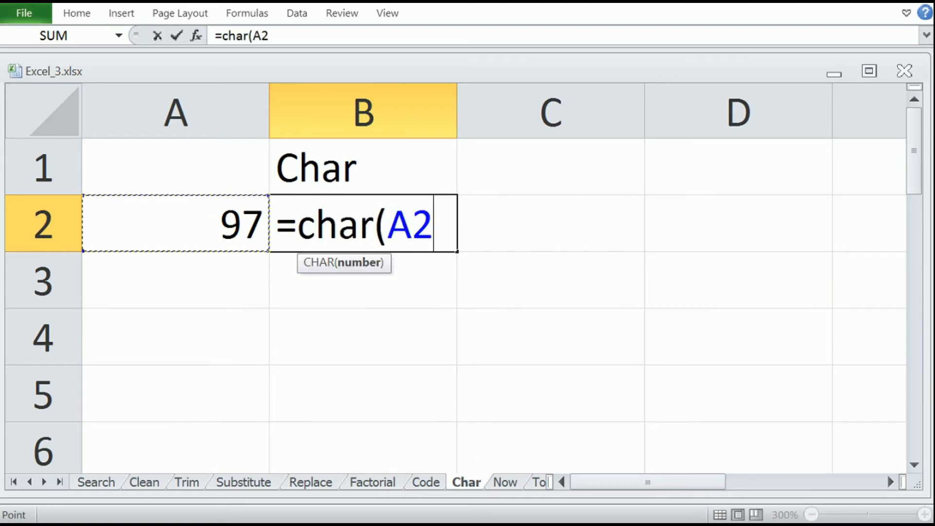
{"action": "type", "text": ")"}
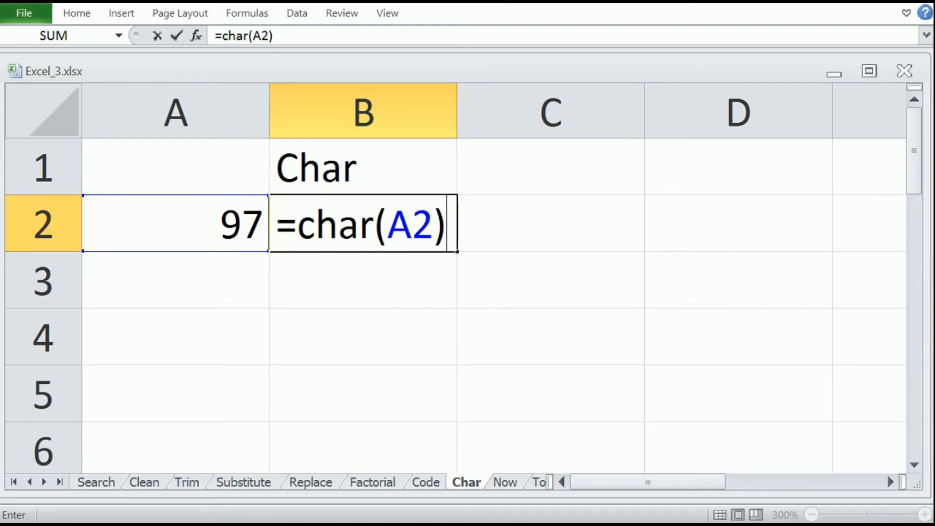
{"action": "key", "text": "Return"}
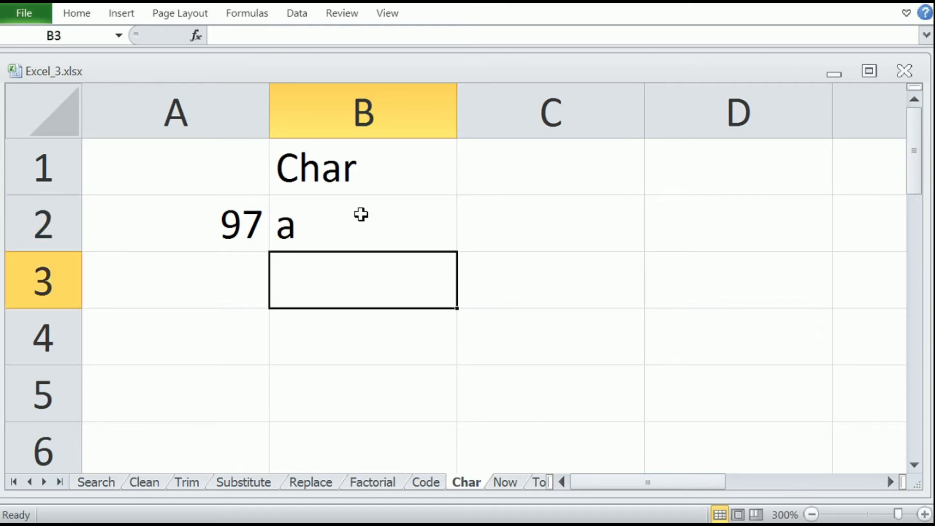
Step: Enter 98 in cell A3 and fill the CHAR formula down from B2 into B3
{"action": "left_click", "coordinate": [229, 287]}
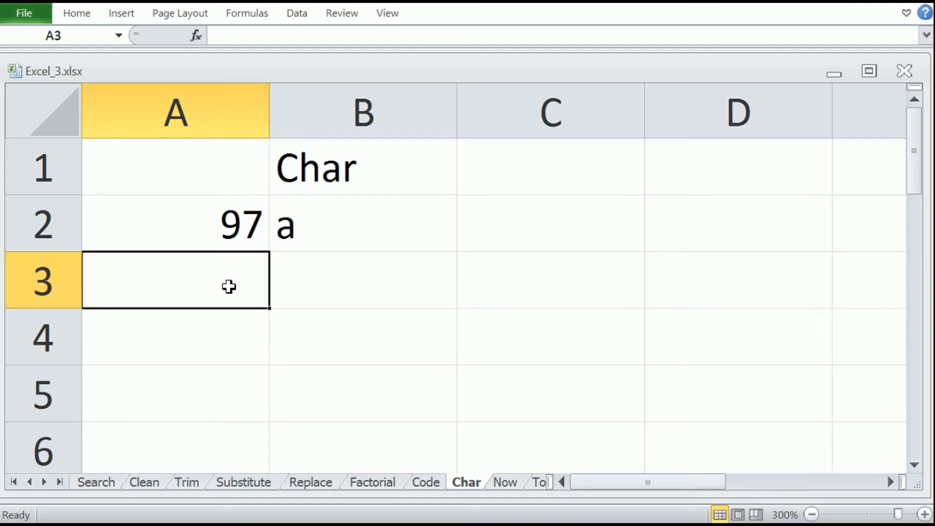
{"action": "type", "text": "98"}
{"action": "key", "text": "Return"}
{"action": "key", "text": "Up"}
{"action": "key", "text": "Right"}
{"action": "key", "text": "ctrl+d"}
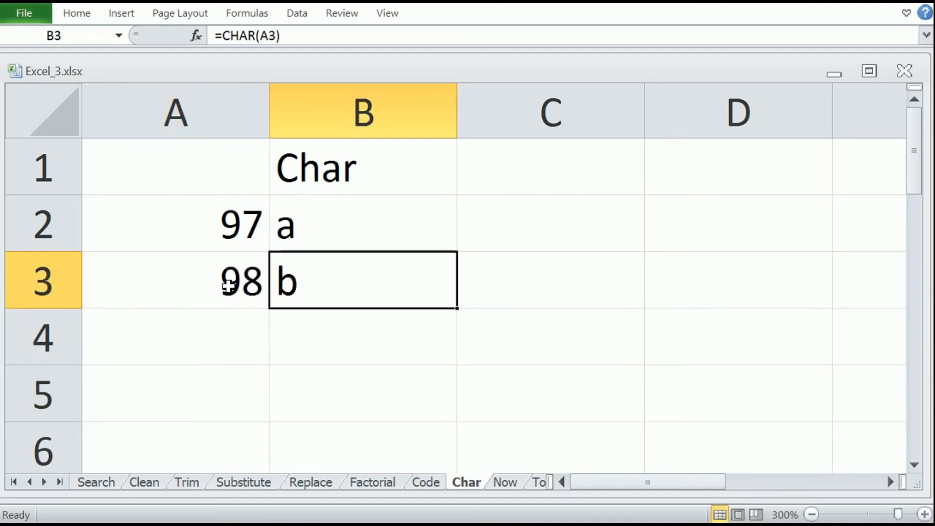
Step: Enter 105 in cell A4 and fill the CHAR formula down from B3 into B4
{"action": "key", "text": "Down"}
{"action": "key", "text": "Left"}
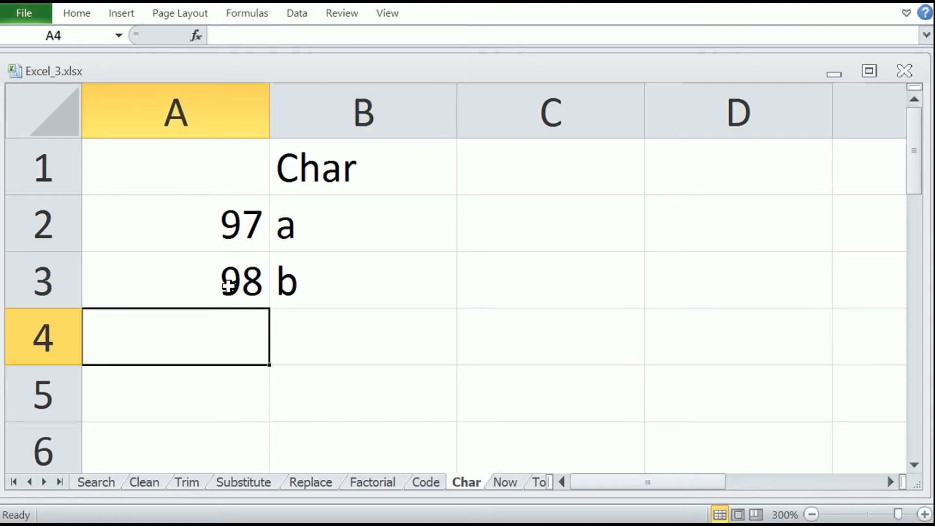
{"action": "type", "text": "105"}
{"action": "key", "text": "Return"}
{"action": "key", "text": "Up"}
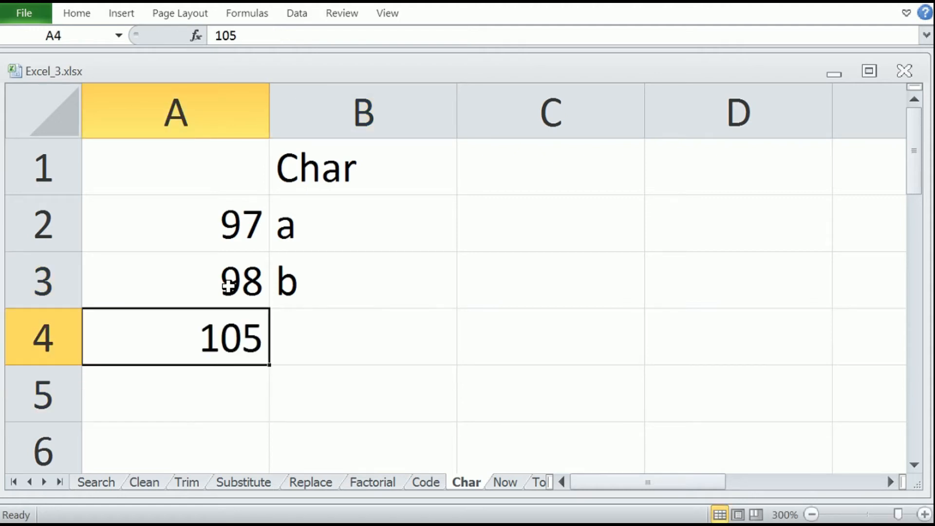
{"action": "key", "text": "Right"}
{"action": "key", "text": "ctrl+d"}
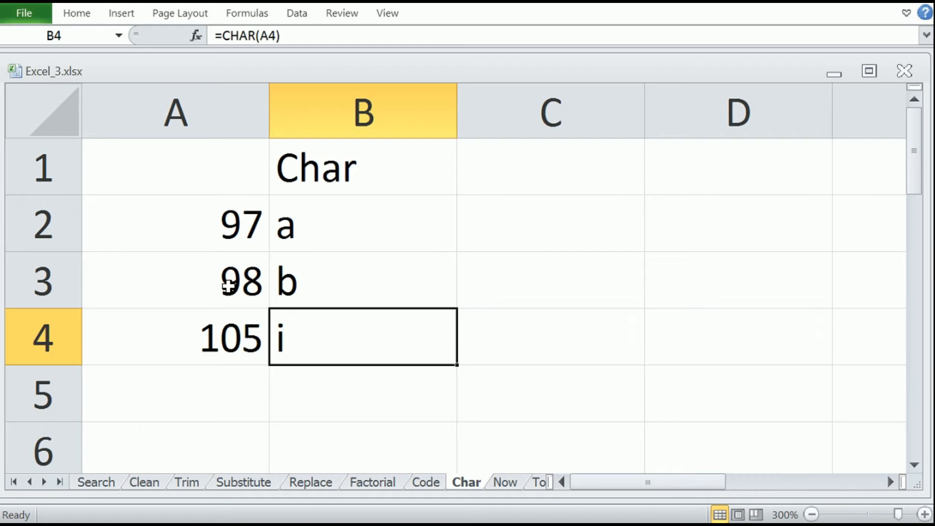
Step: On the Now sheet, enter =NOW() in cell B2 to return the current date and time
{"action": "left_click", "coordinate": [504, 482]}
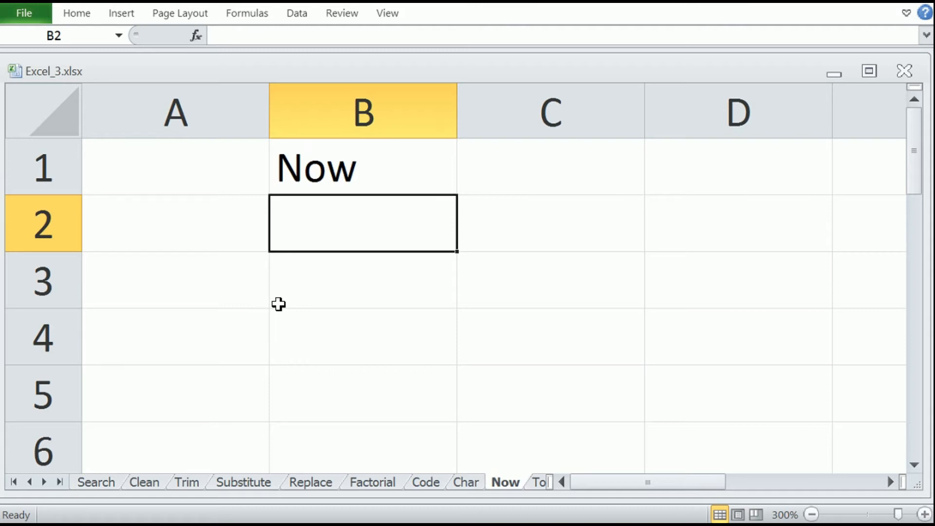
{"action": "type", "text": "="}
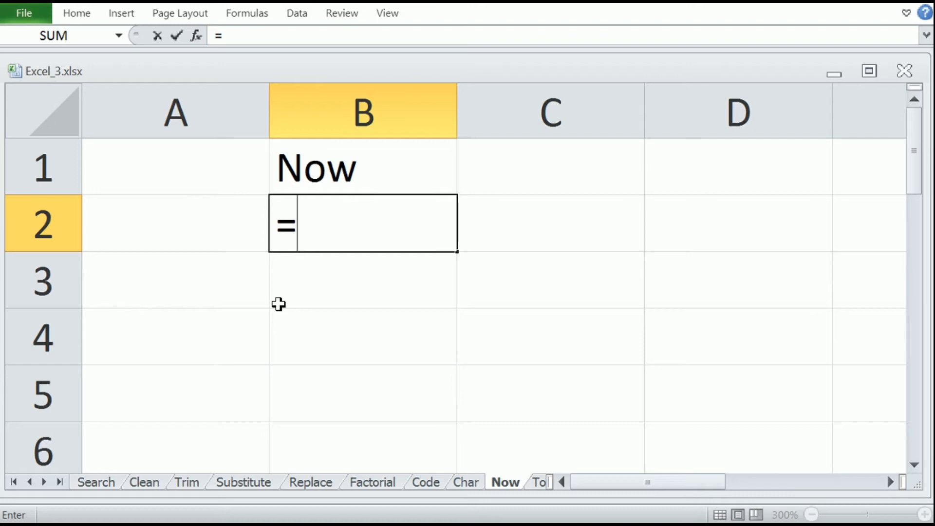
{"action": "type", "text": "no"}
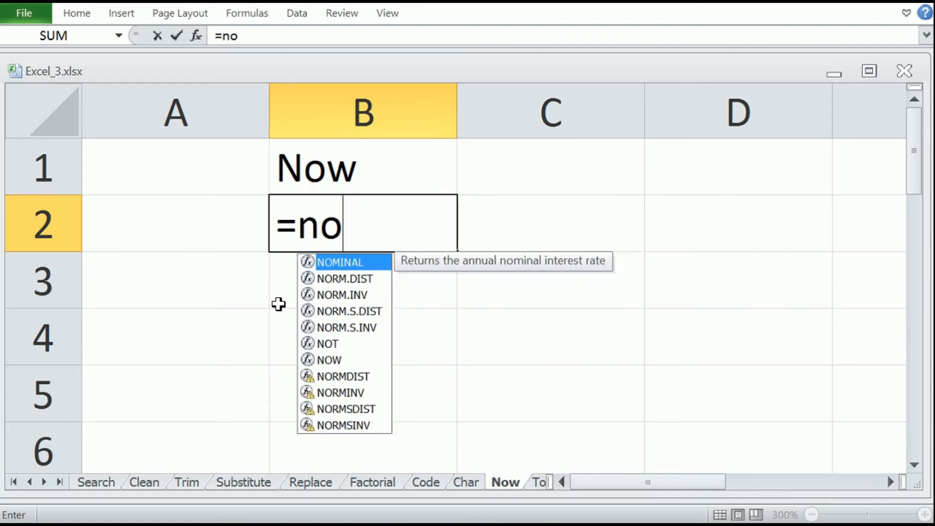
{"action": "type", "text": "w()"}
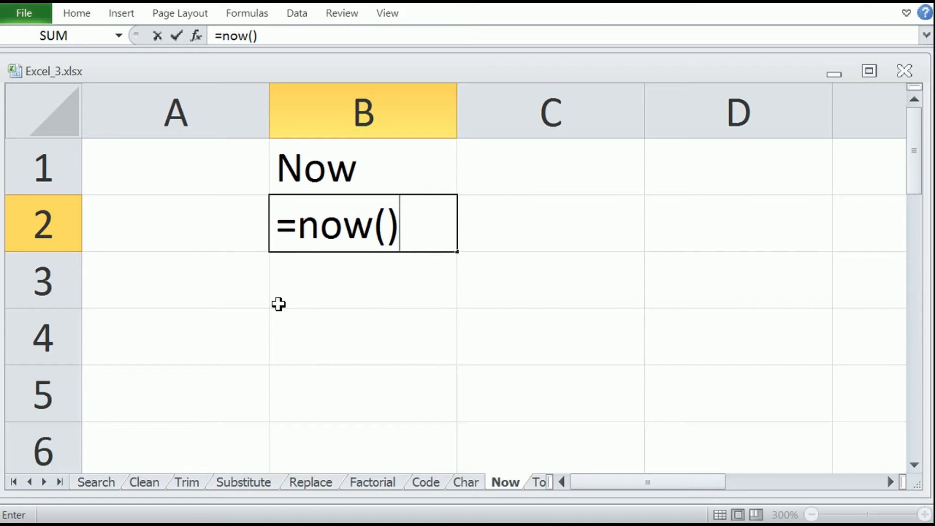
{"action": "key", "text": "Return"}
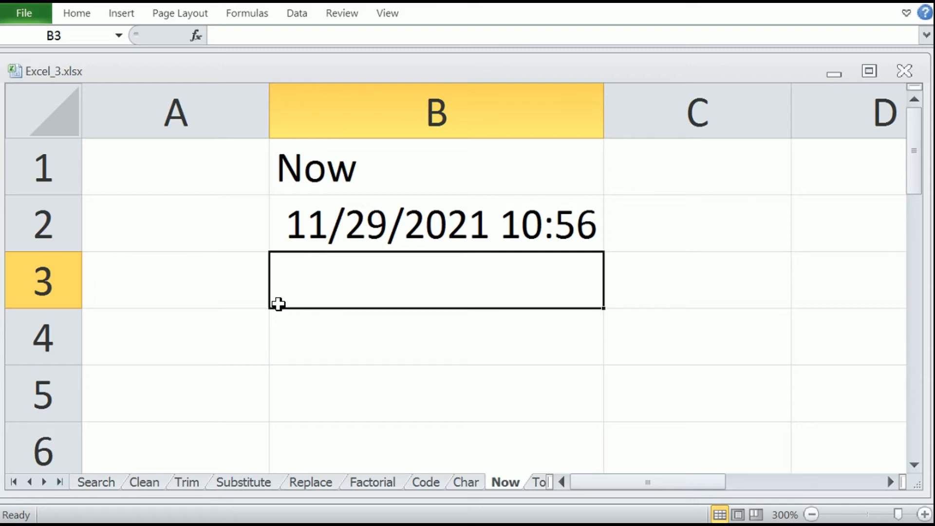
Step: On the Today sheet, enter =TODAY() in cell B2 to return the current date
{"action": "left_click", "coordinate": [544, 482]}
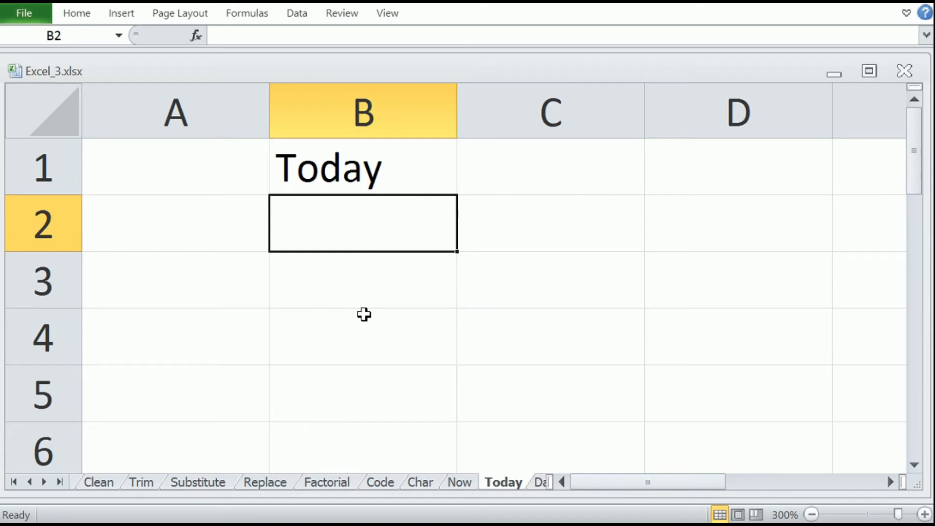
{"action": "type", "text": "="}
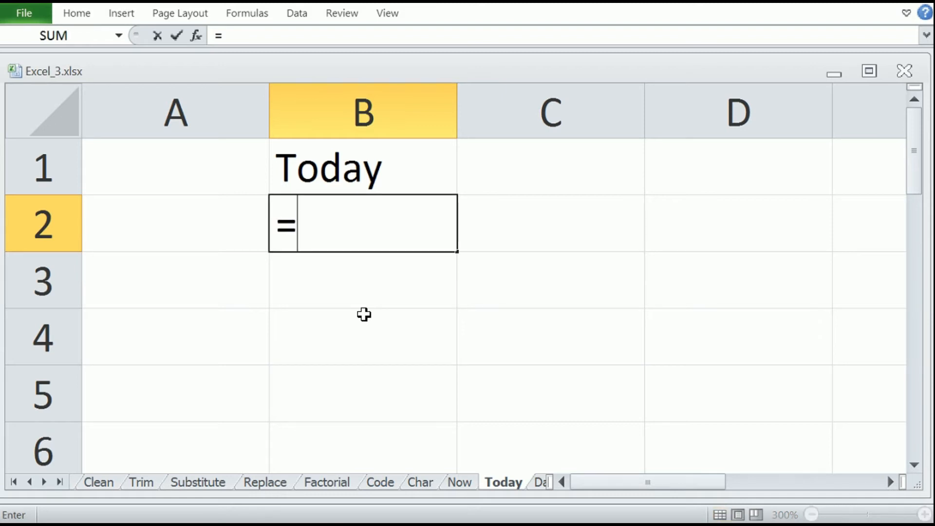
{"action": "type", "text": "today"}
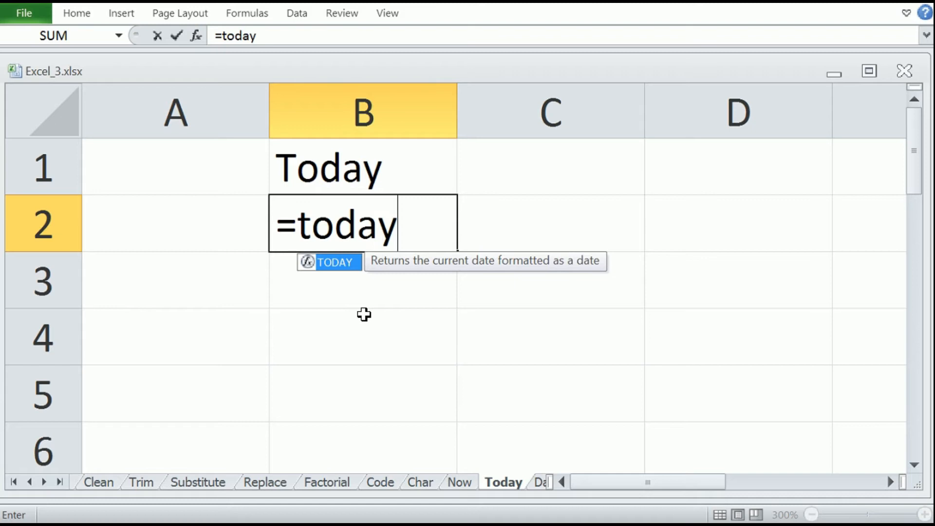
{"action": "type", "text": "("}
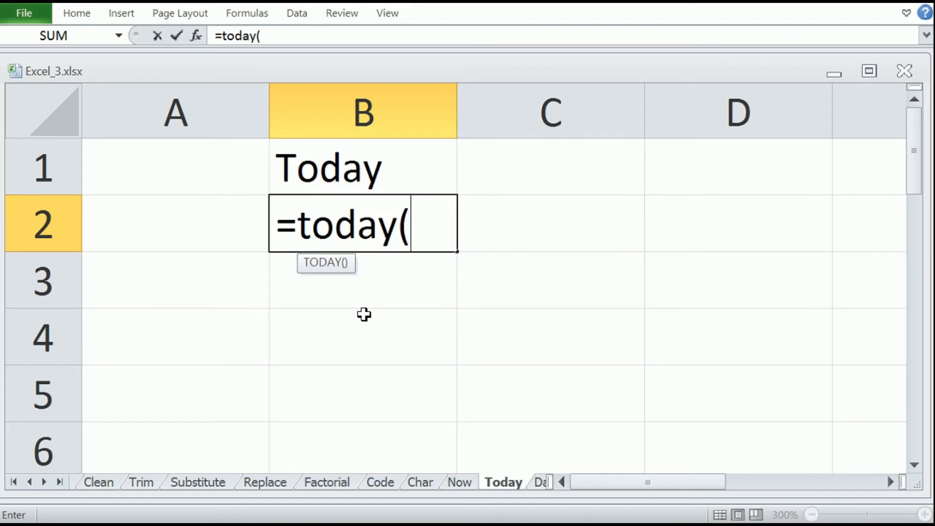
{"action": "type", "text": ")"}
{"action": "key", "text": "Return"}
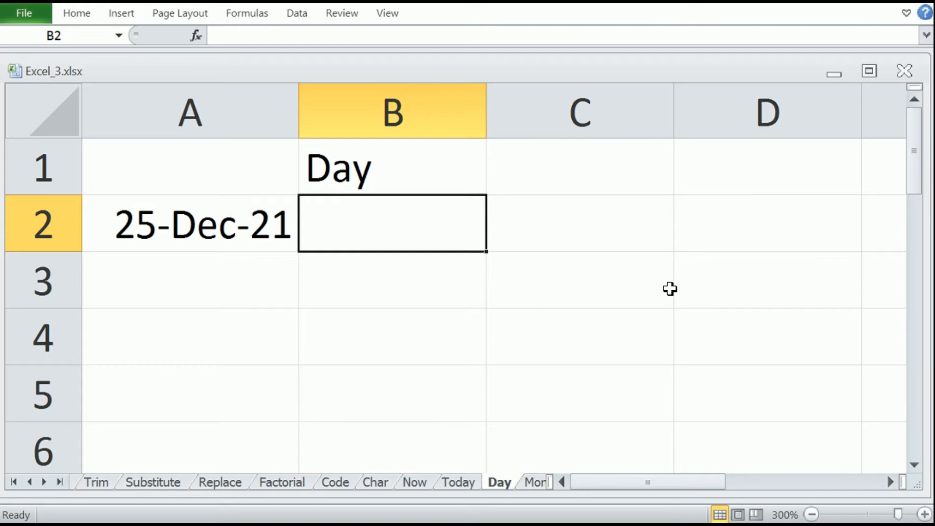
Step: On the Day sheet, enter =DAY(TODAY()) in cell B2 to return the day number of the current date
{"action": "type", "text": "="}
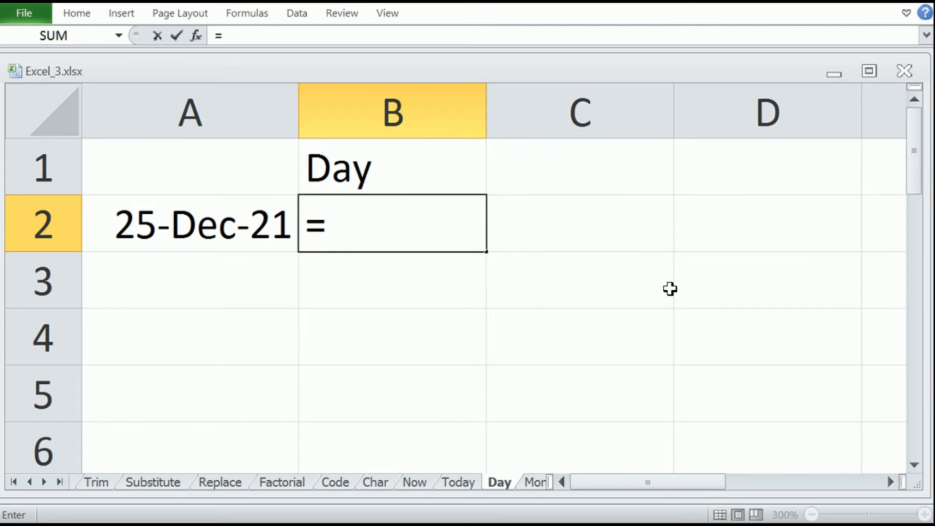
{"action": "type", "text": "da"}
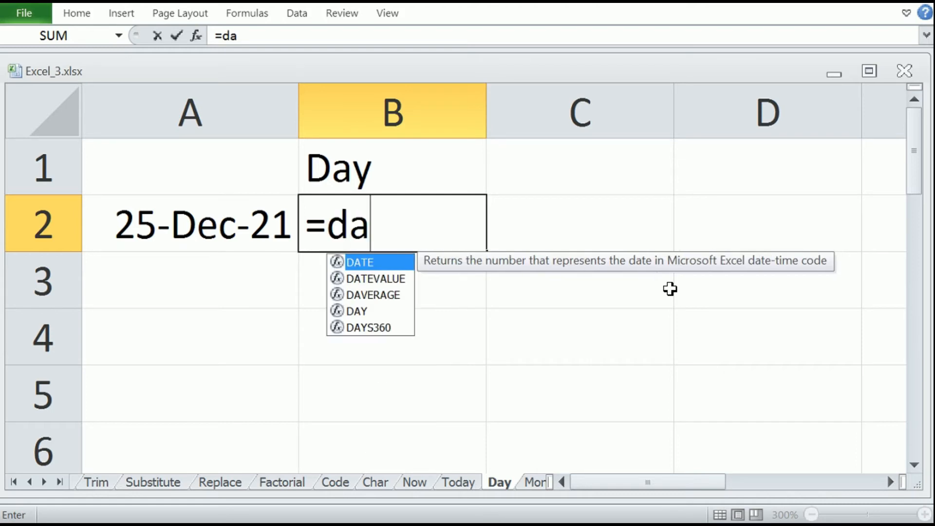
{"action": "type", "text": "y("}
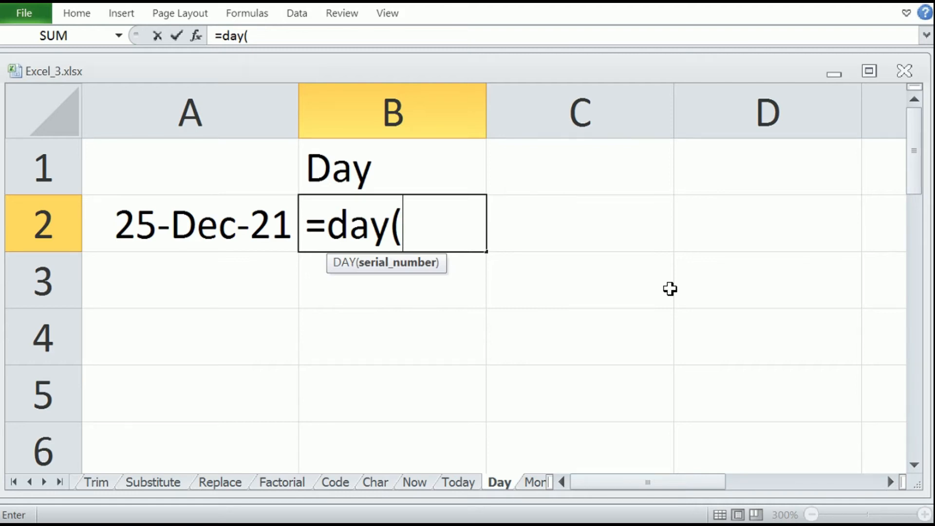
{"action": "type", "text": "toda"}
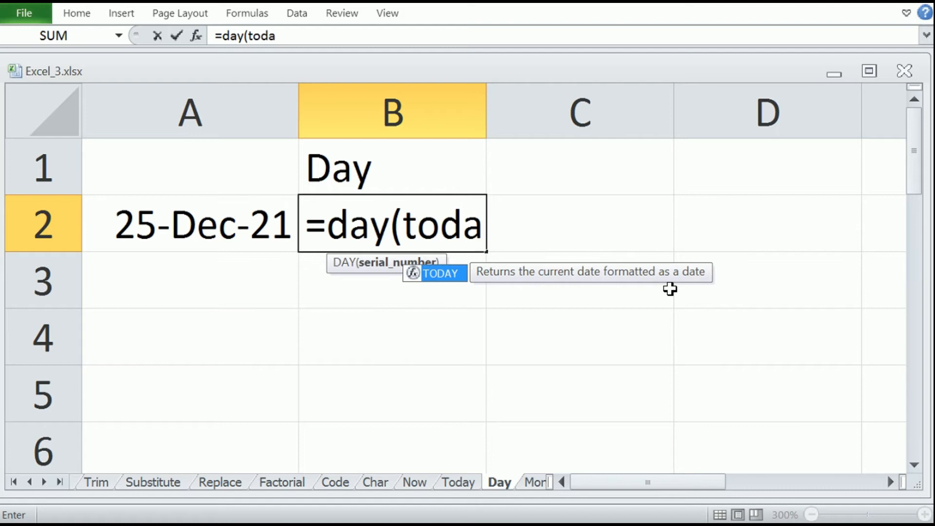
{"action": "type", "text": "y())"}
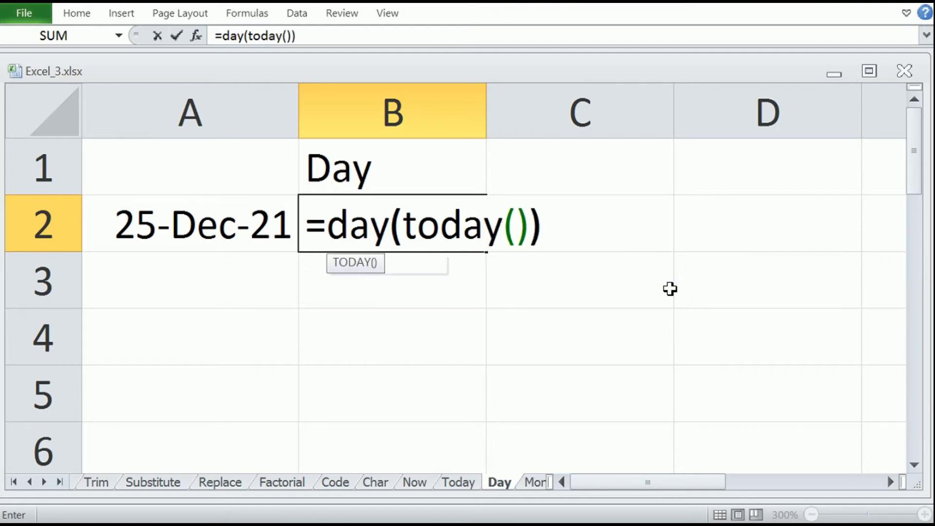
{"action": "key", "text": "Return"}
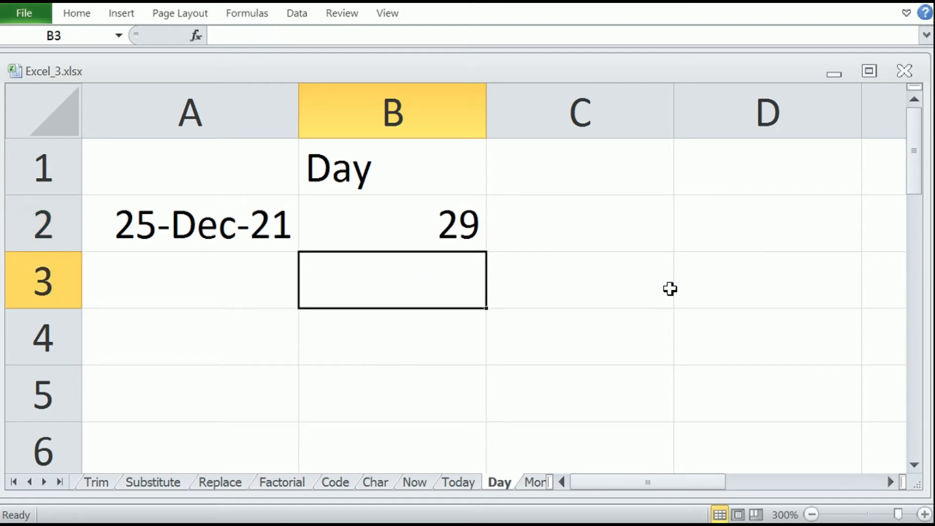
Step: Replace the formula in cell B2 of the Day sheet with =DAY(A2) to extract the day from the date in A2
{"action": "key", "text": "Up"}
{"action": "type", "text": "=daty"}
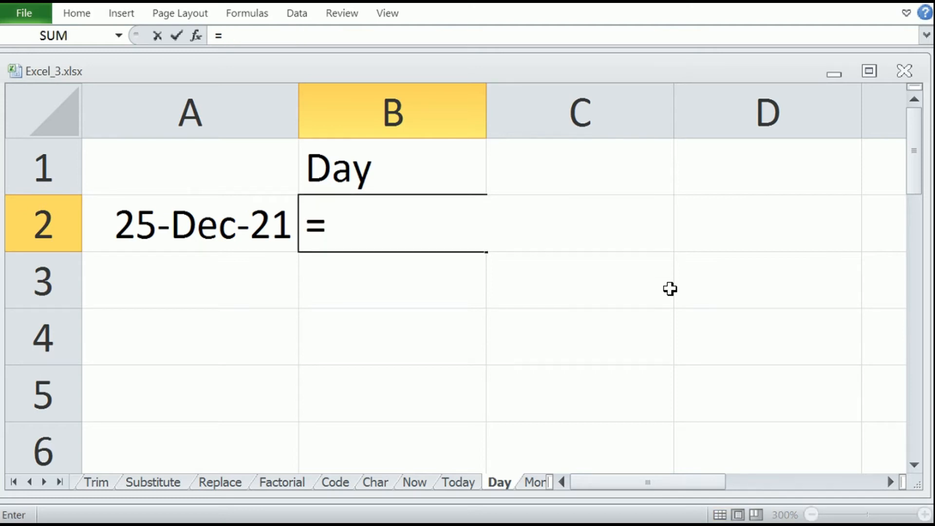
{"action": "key", "text": "BackSpace"}
{"action": "key", "text": "BackSpace"}
{"action": "type", "text": "y("}
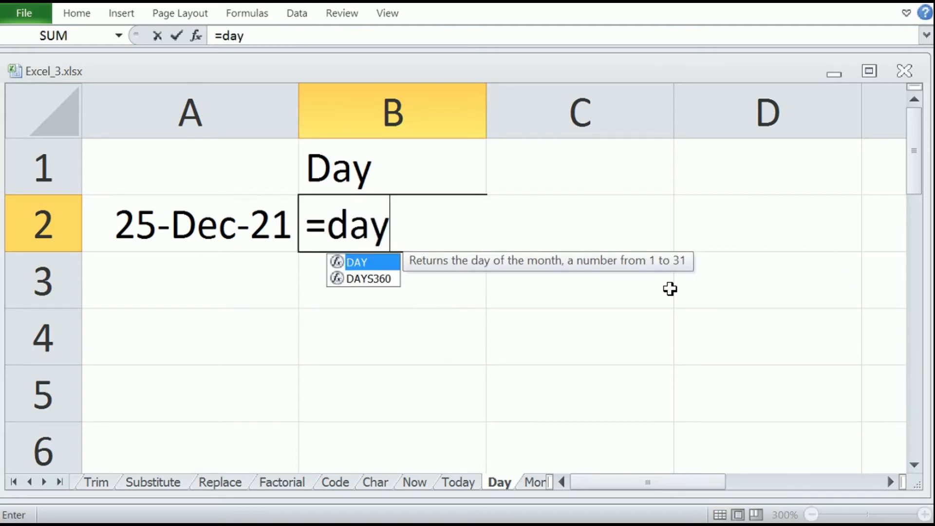
{"action": "key", "text": "Left"}
{"action": "type", "text": ")"}
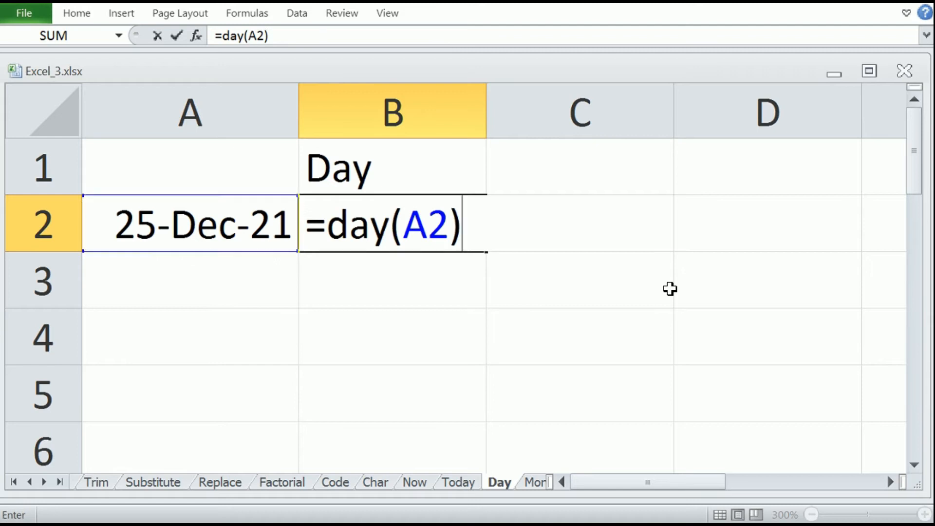
{"action": "key", "text": "Return"}
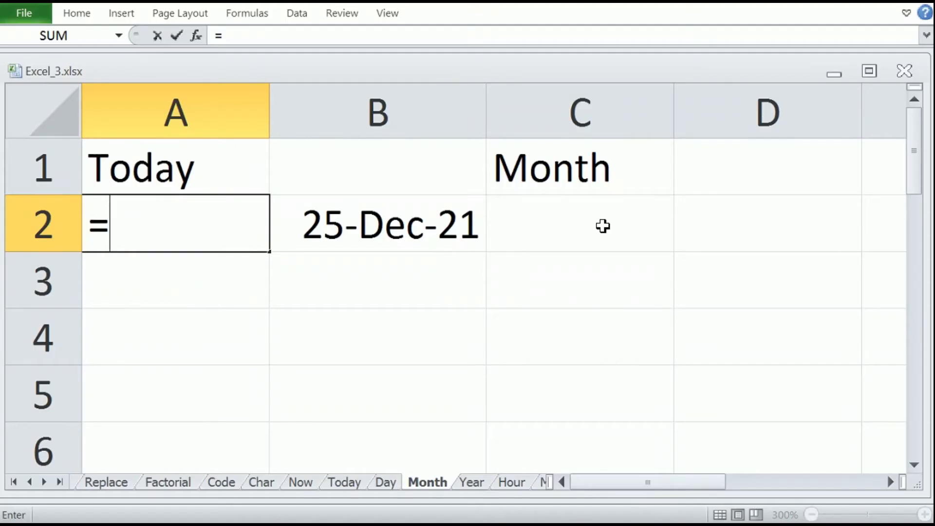
Step: On the Month sheet, enter =MONTH(TODAY()) in cell A2 to return the current month number
{"action": "type", "text": "month("}
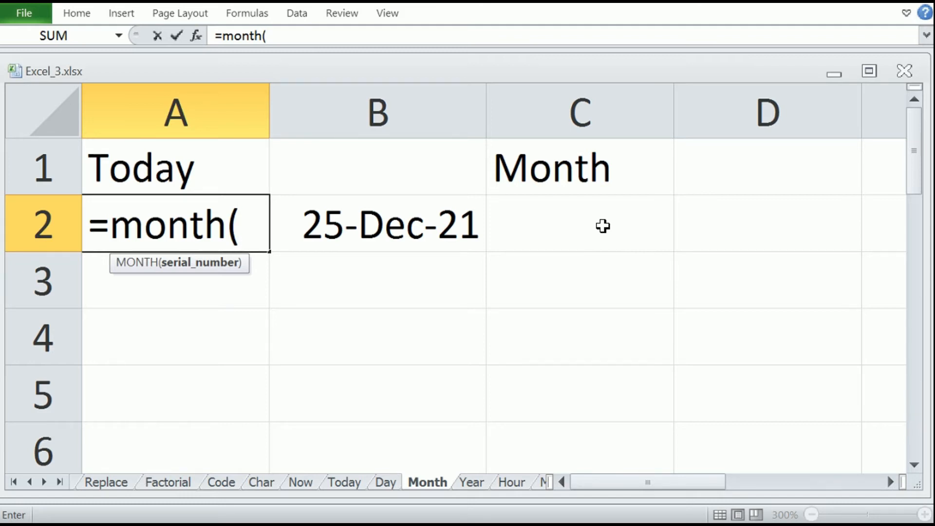
{"action": "type", "text": "toda"}
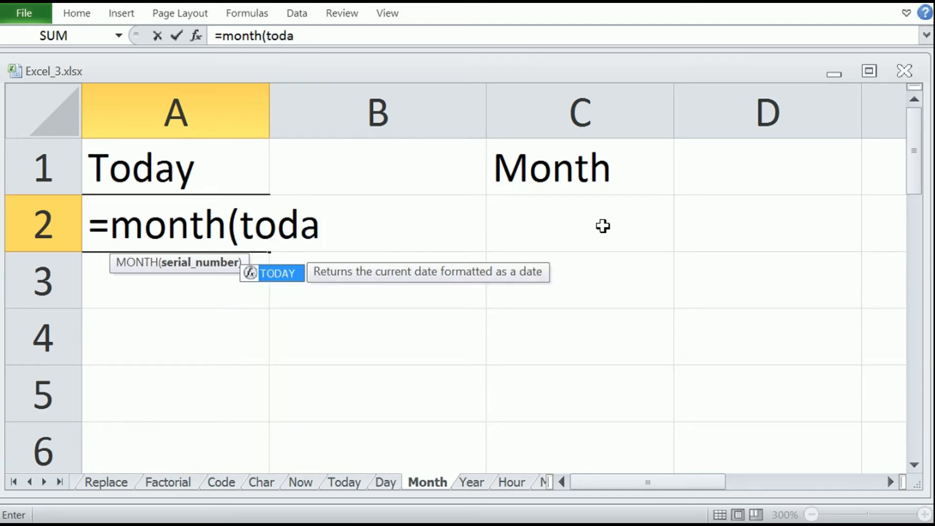
{"action": "type", "text": "y())"}
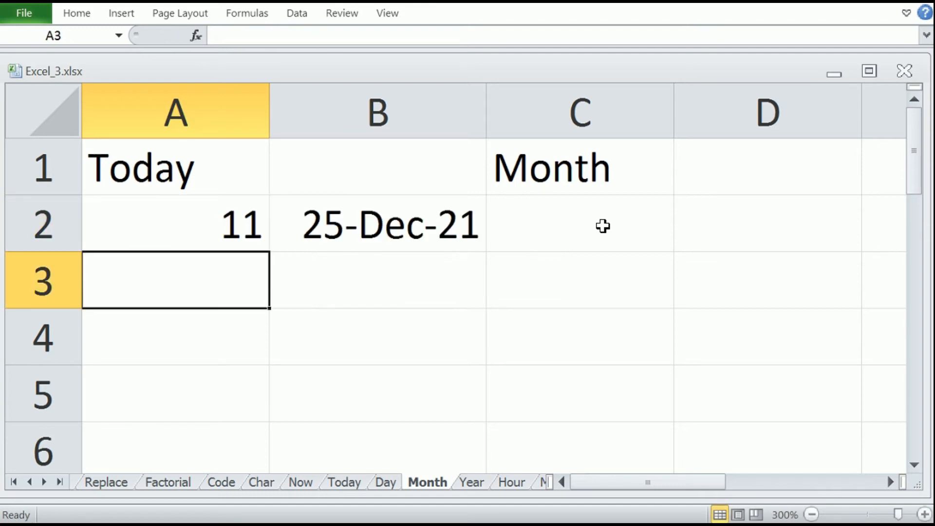
Step: Enter =MONTH(B2) in cell C2 to extract the month number from the date in B2
{"action": "key", "text": "Up"}
{"action": "key", "text": "Right"}
{"action": "key", "text": "Right"}
{"action": "type", "text": "="}
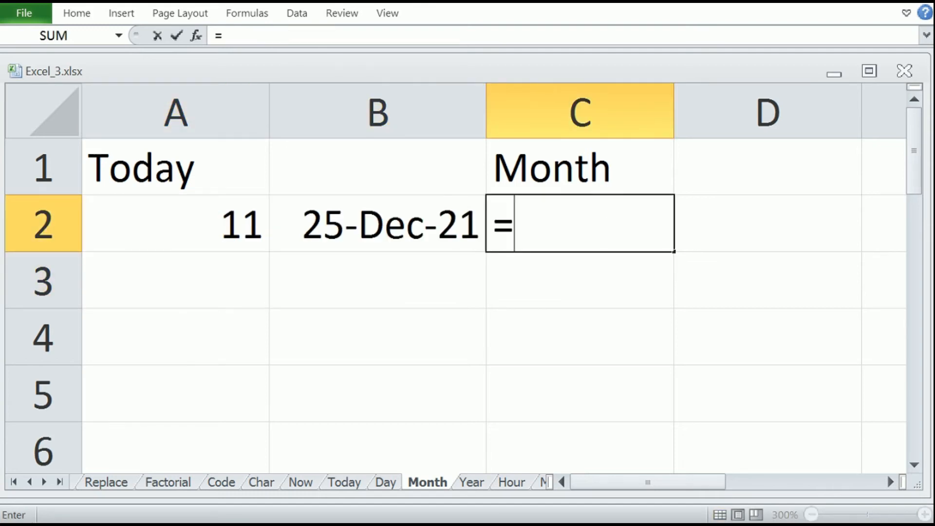
{"action": "type", "text": "month("}
{"action": "key", "text": "Left"}
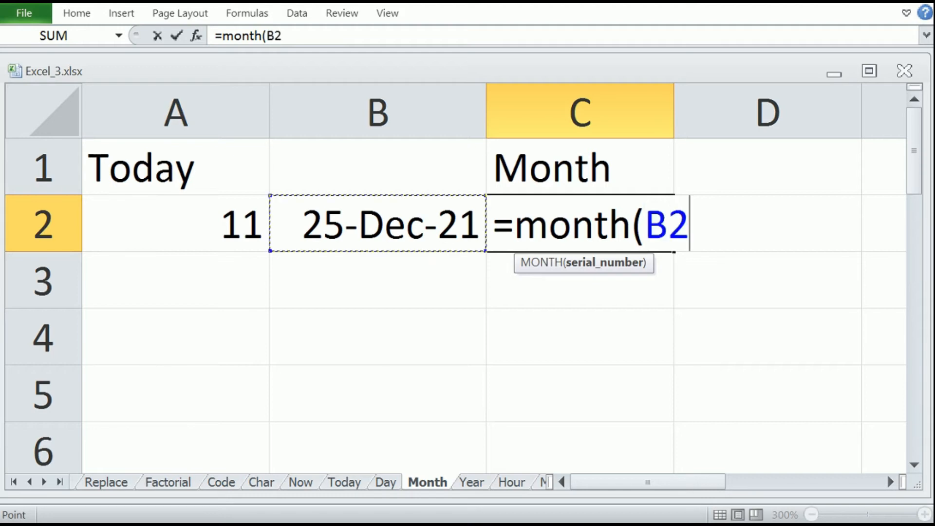
{"action": "type", "text": ")"}
{"action": "key", "text": "Return"}
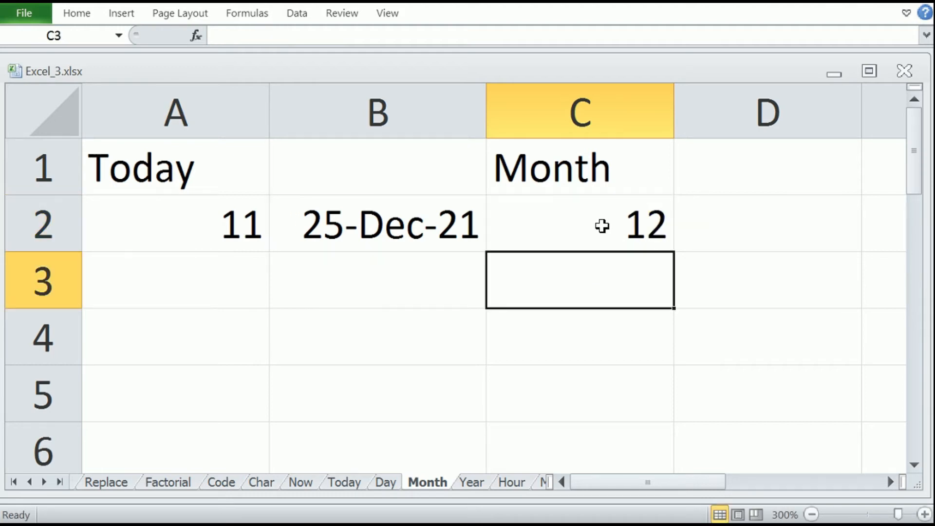
Step: On the Year sheet, enter =YEAR(A2) in cell B2 to extract the year from the date in A2
{"action": "left_click", "coordinate": [477, 483]}
{"action": "left_click", "coordinate": [403, 232]}
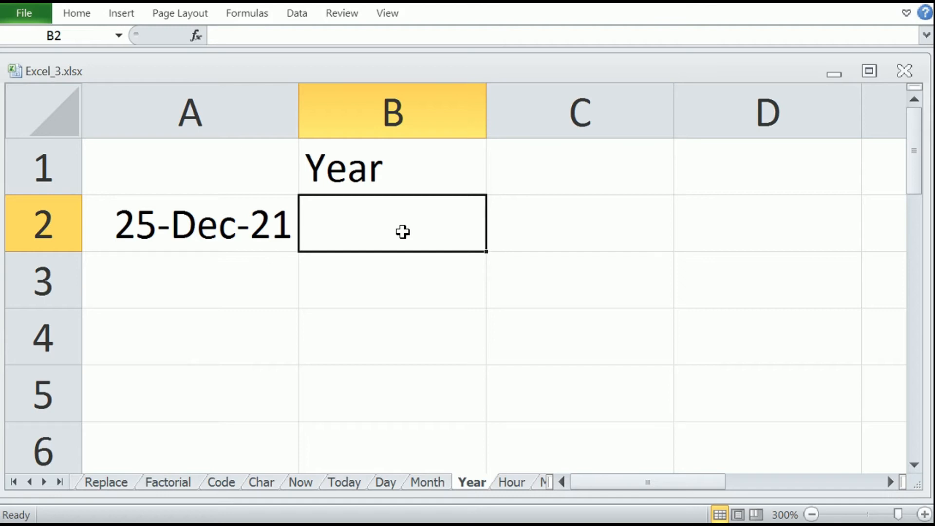
{"action": "type", "text": "="}
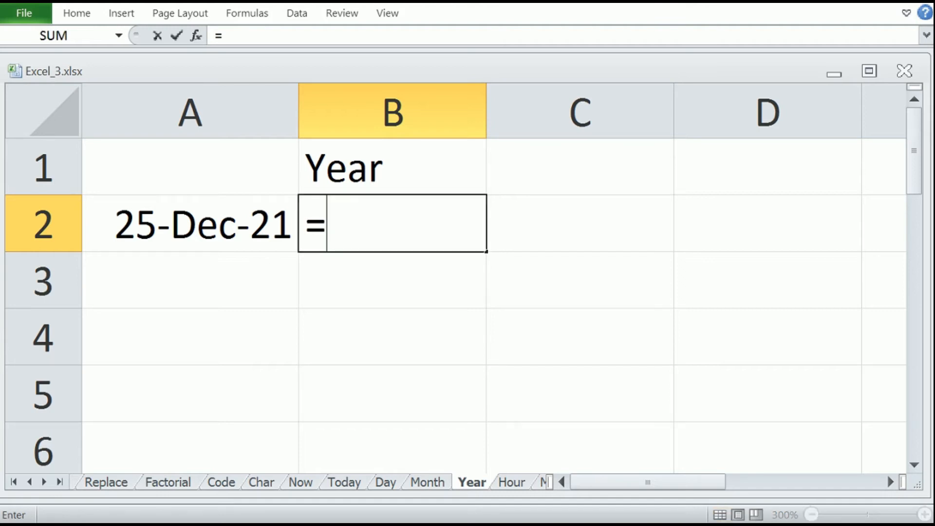
{"action": "type", "text": "y"}
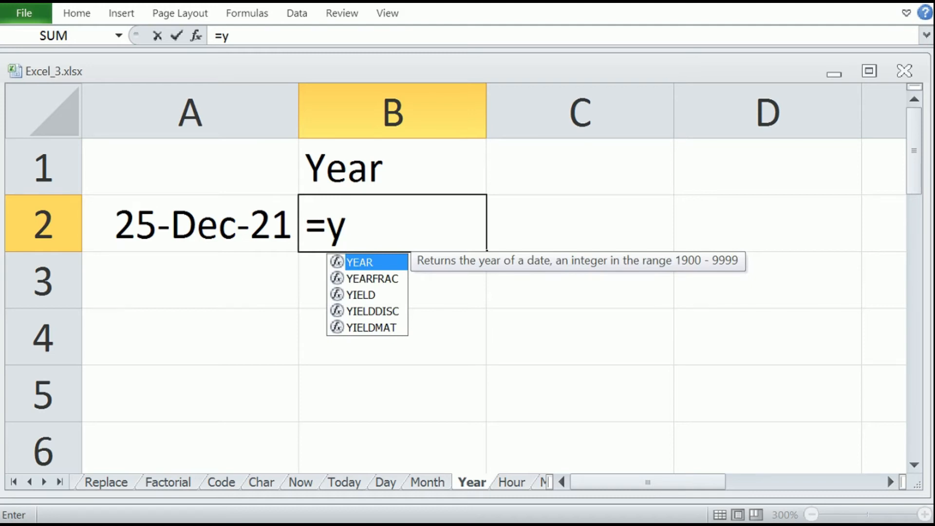
{"action": "type", "text": "ear"}
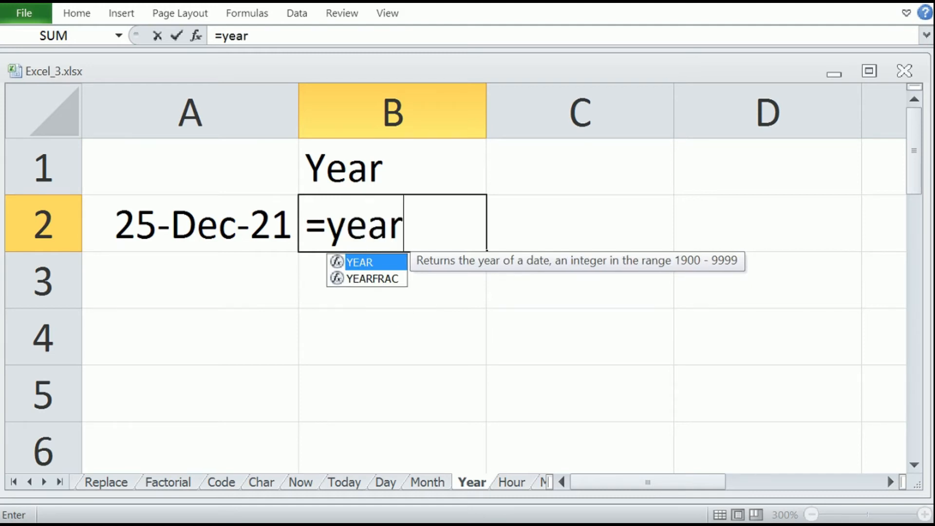
{"action": "type", "text": "("}
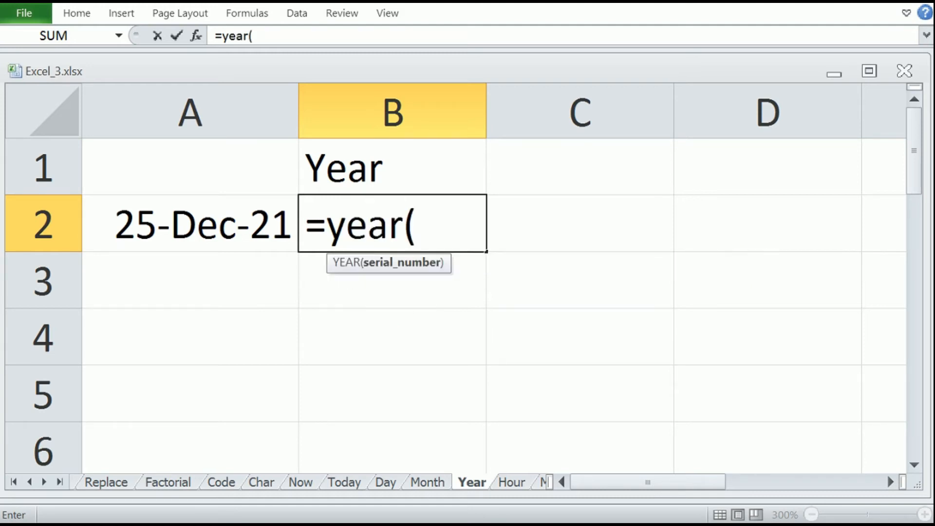
{"action": "key", "text": "Left"}
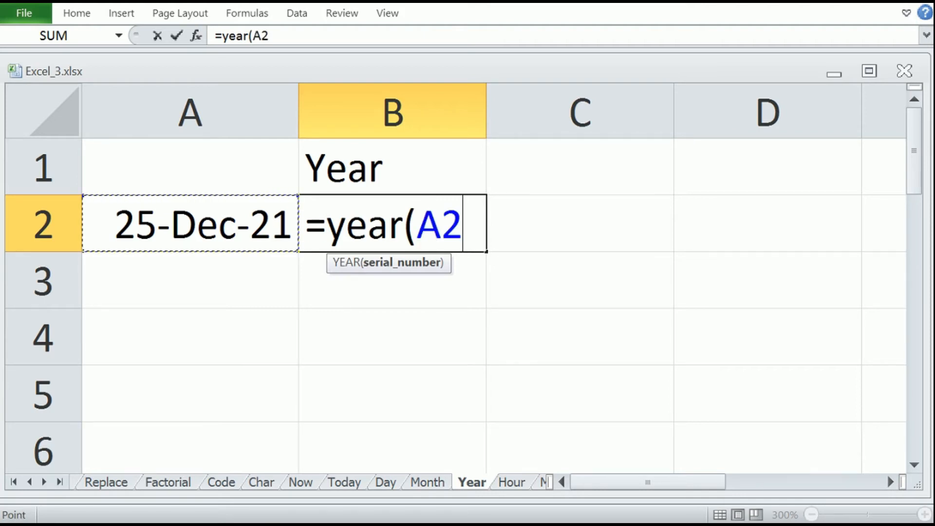
{"action": "type", "text": ")"}
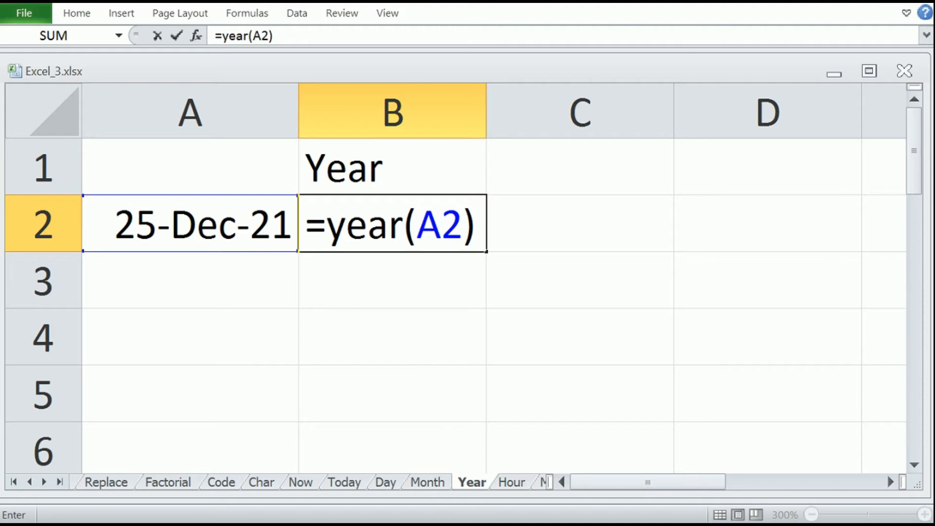
{"action": "key", "text": "Return"}
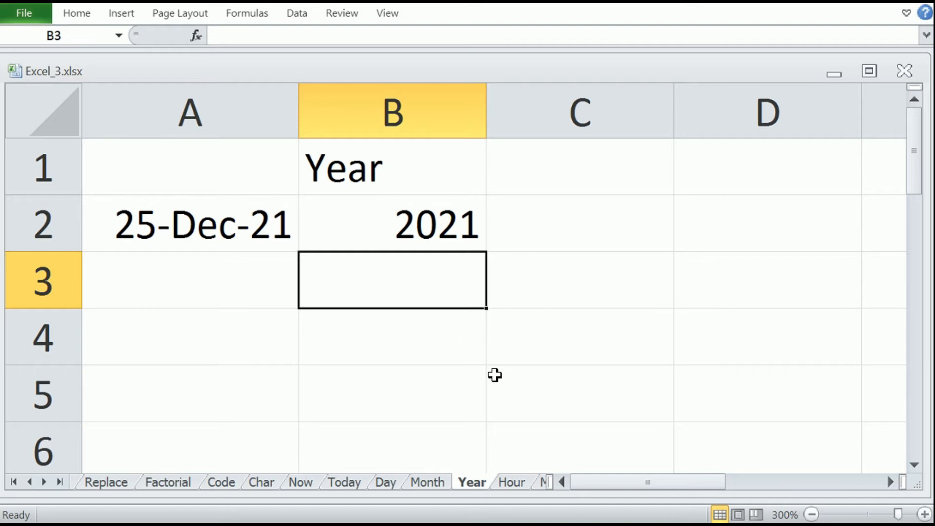
Step: On the Hour sheet, enter =HOUR(A2) in cell B2 to extract the hour from the time in A2
{"action": "left_click", "coordinate": [504, 484]}
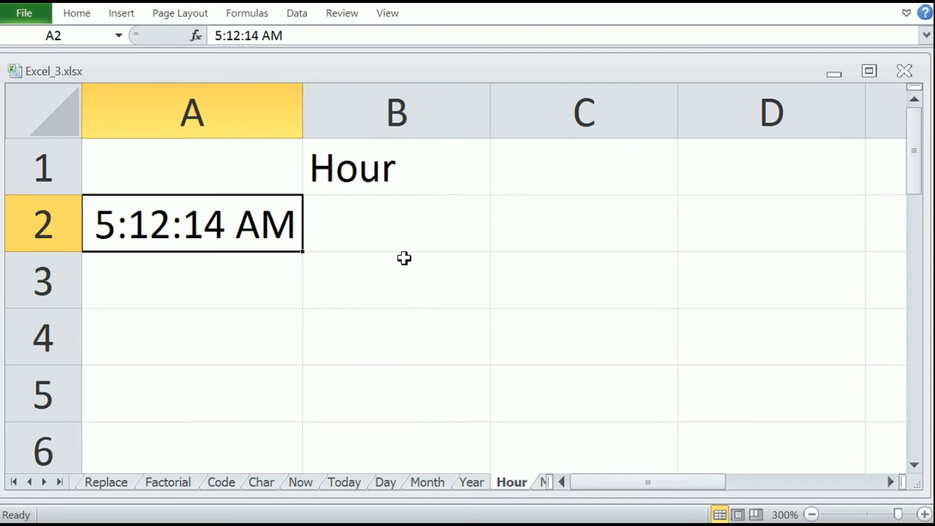
{"action": "left_click", "coordinate": [397, 225]}
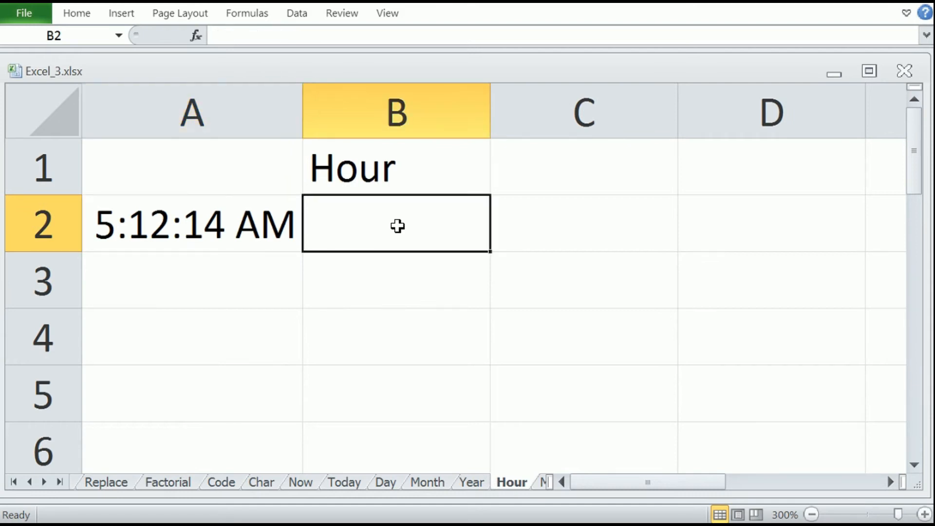
{"action": "type", "text": "="}
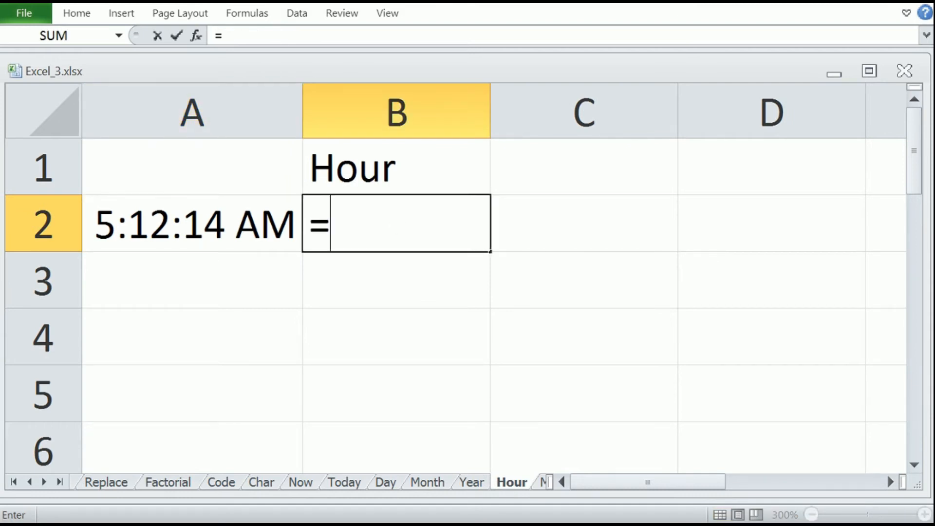
{"action": "type", "text": "hour"}
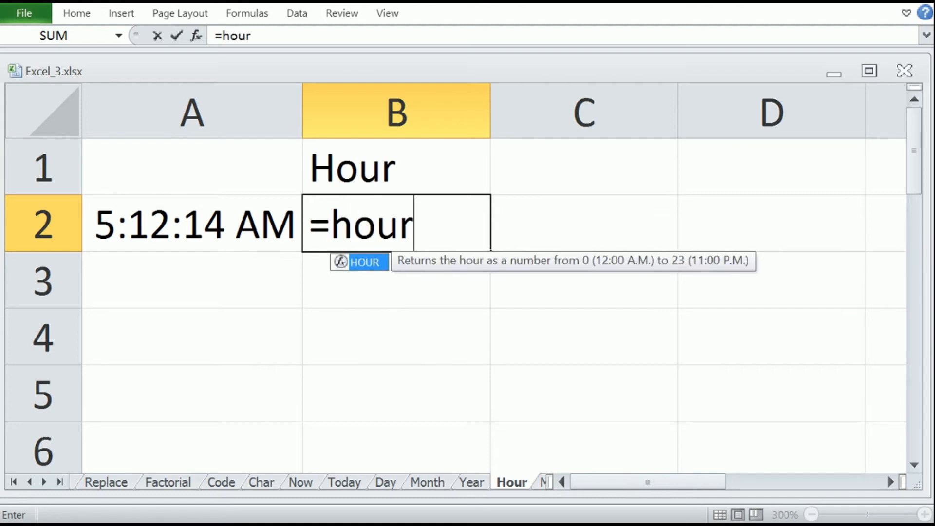
{"action": "type", "text": "("}
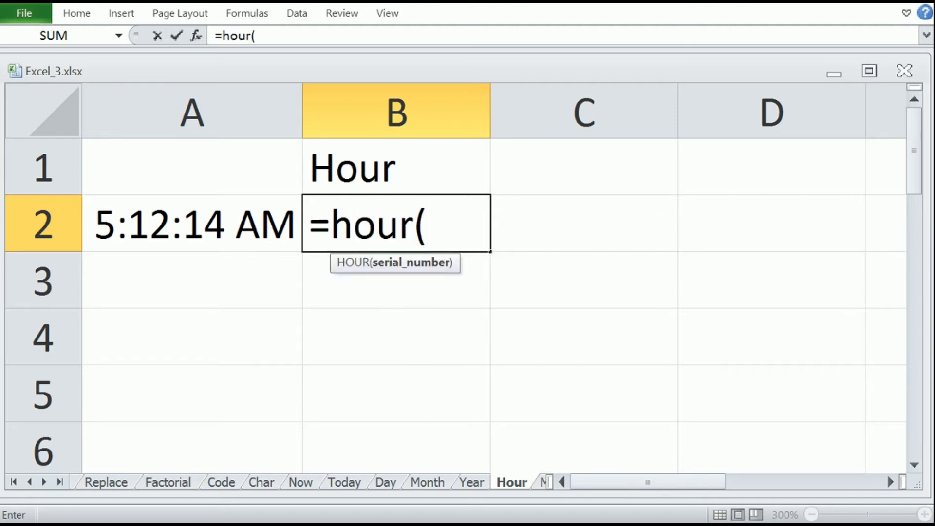
{"action": "key", "text": "Left"}
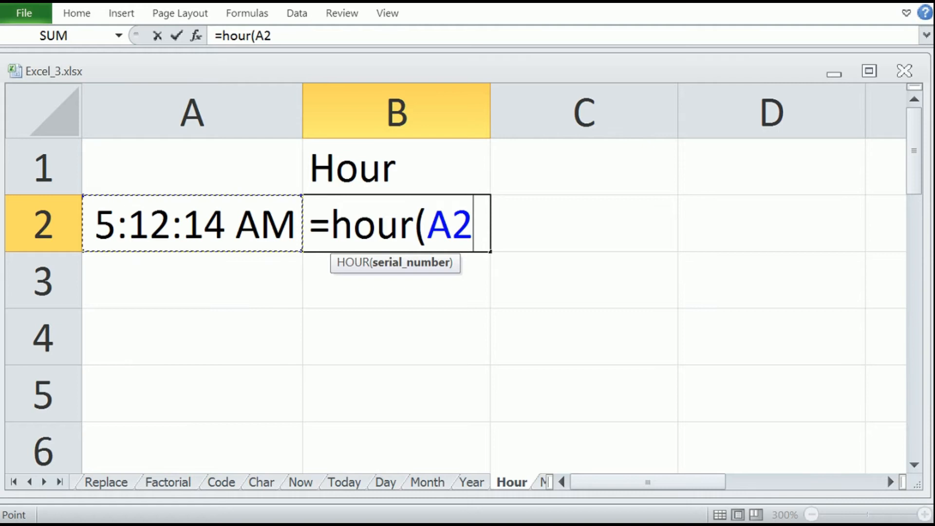
{"action": "type", "text": ")"}
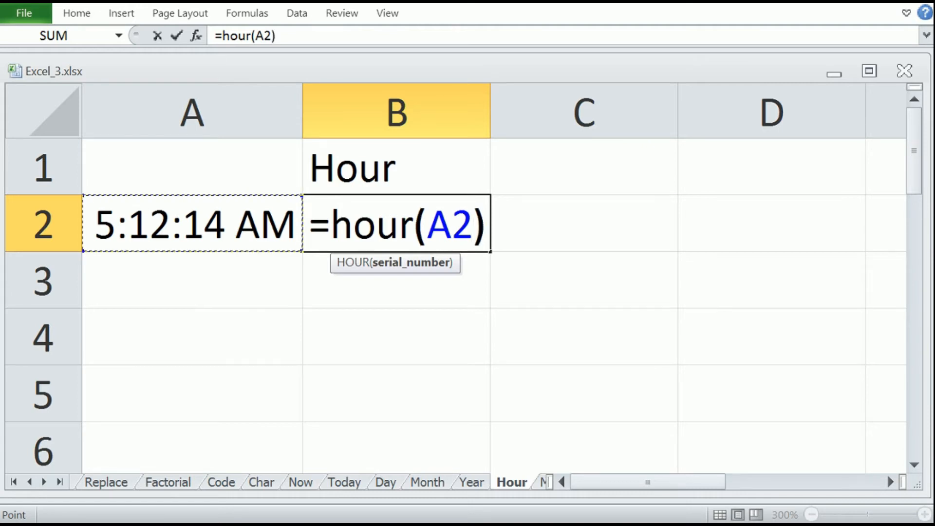
{"action": "key", "text": "Return"}
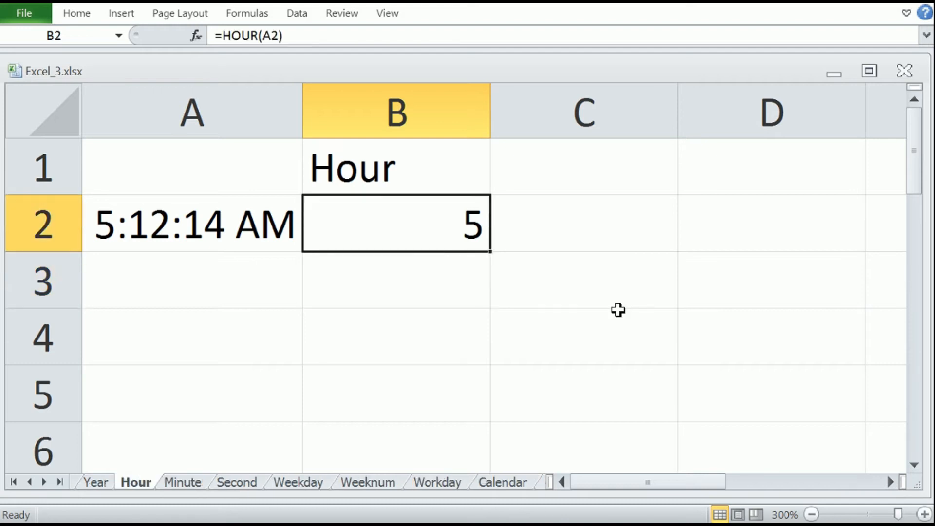
Step: Enter =HOUR(NOW()) in cell B3 to return the hour of the current time
{"action": "key", "text": "Down"}
{"action": "type", "text": "="}
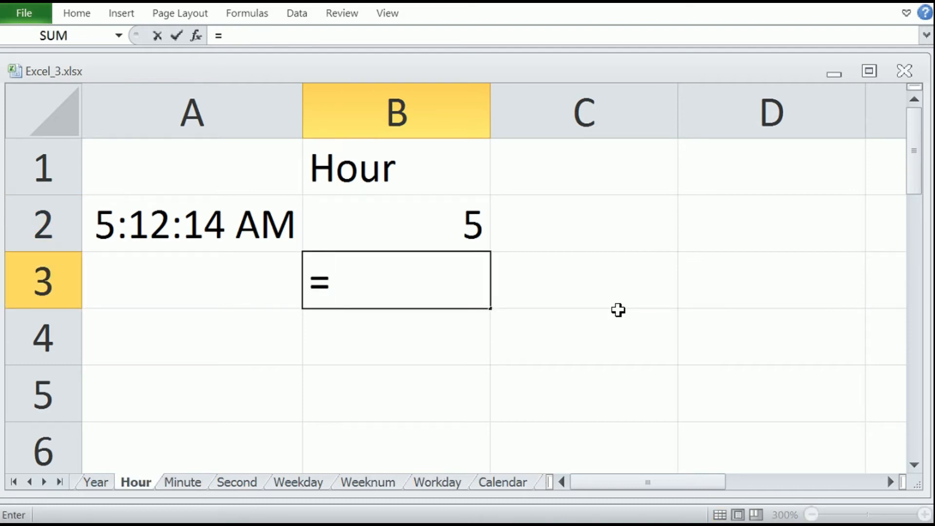
{"action": "type", "text": "hour("}
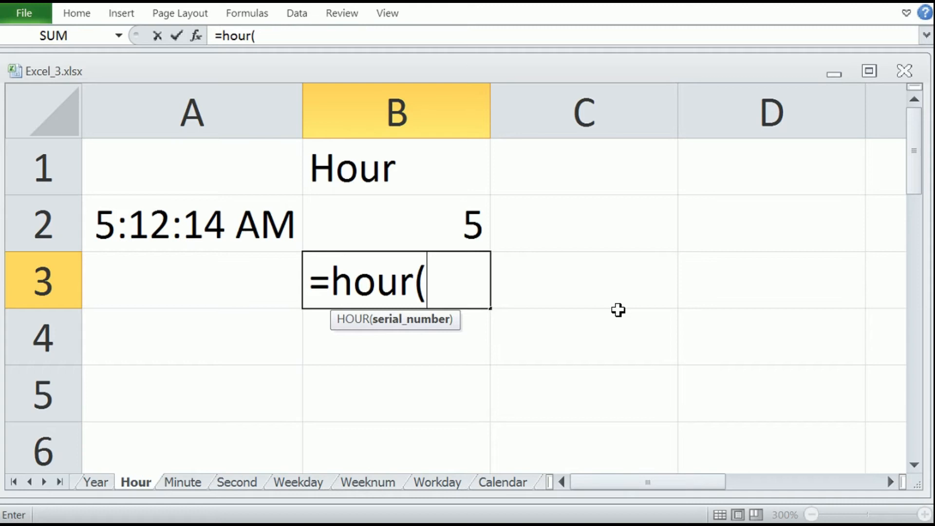
{"action": "type", "text": "now()"}
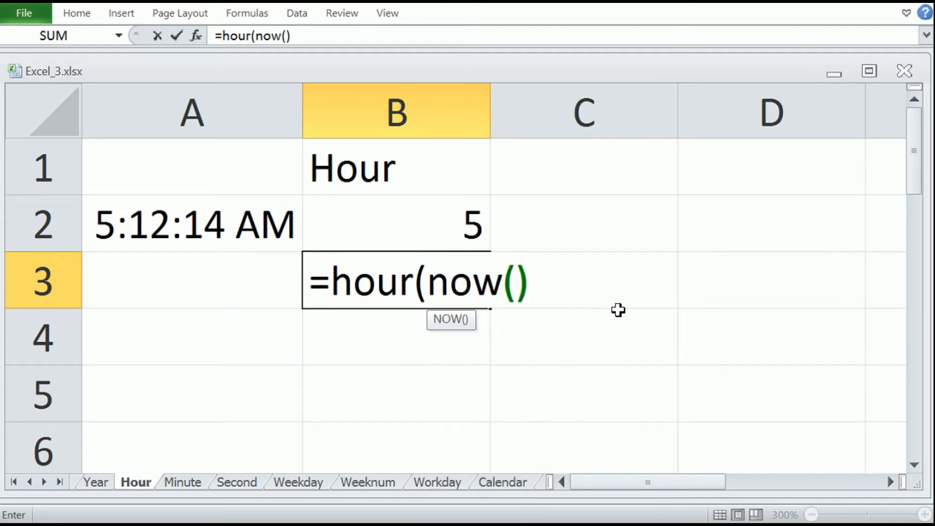
{"action": "type", "text": ")"}
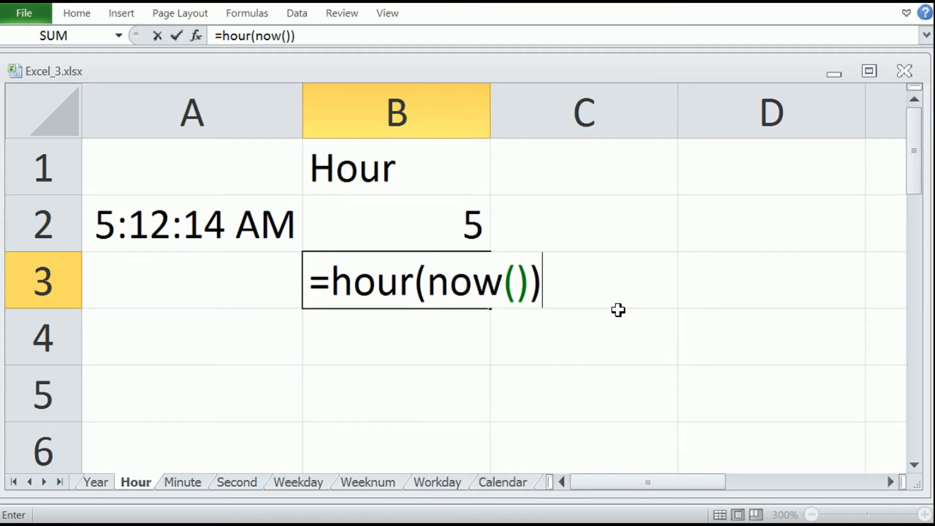
{"action": "key", "text": "Return"}
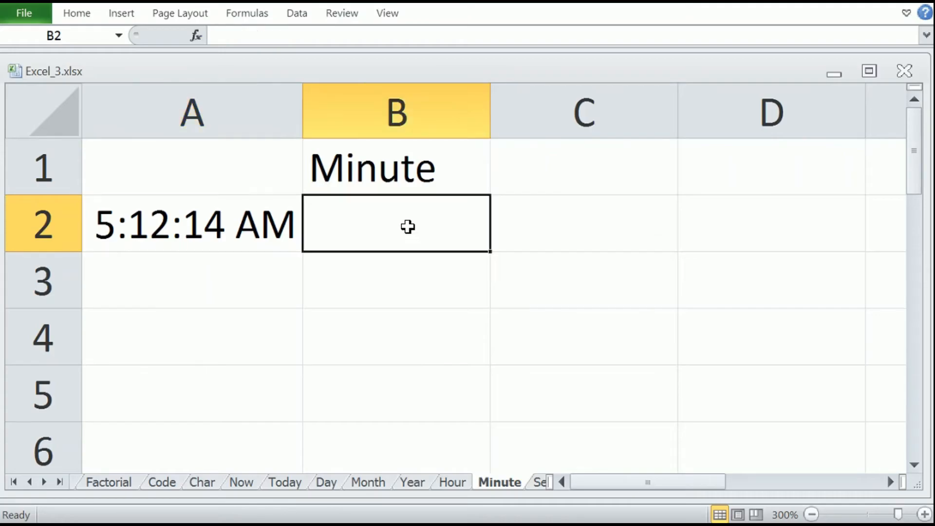
Step: Enter =MINUTE(A2) in cell B2 of the Minute sheet to extract the minutes from the time in A2
{"action": "type", "text": "="}
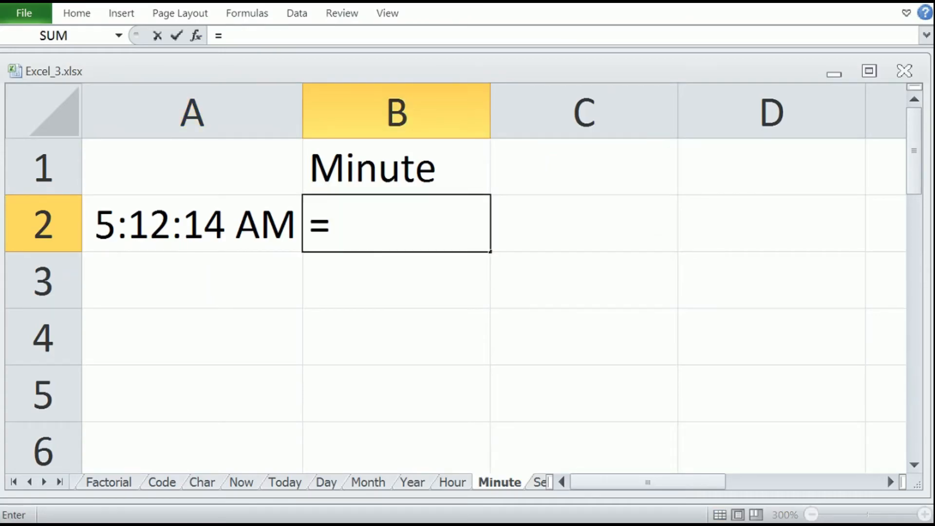
{"action": "type", "text": "minute"}
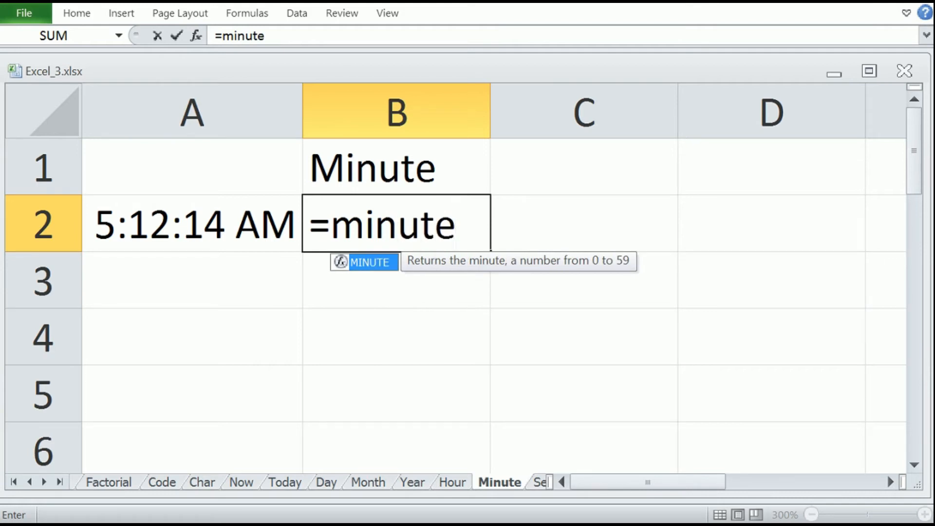
{"action": "type", "text": "("}
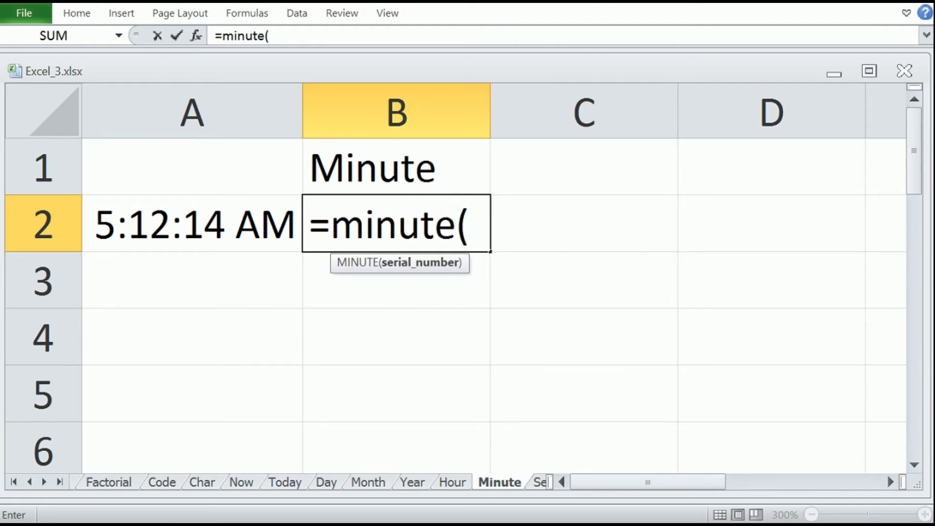
{"action": "left_click", "coordinate": [192, 224]}
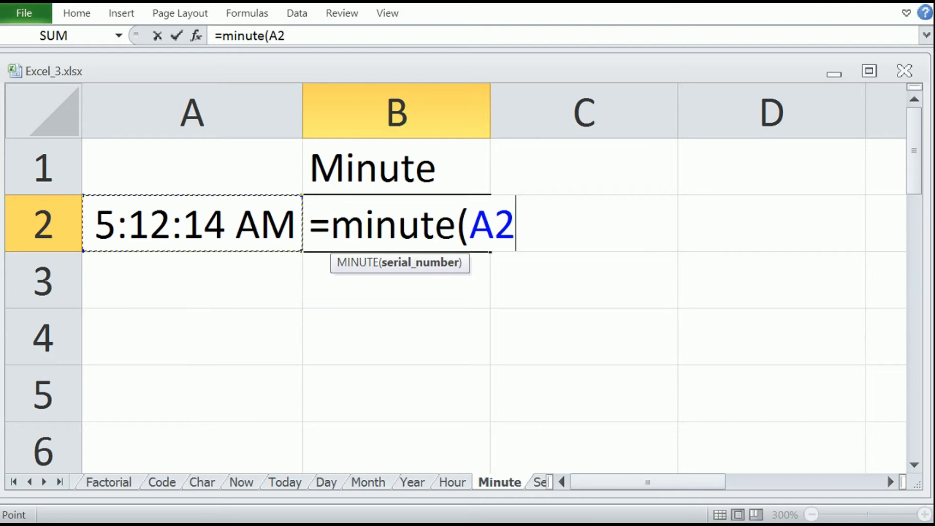
{"action": "type", "text": ")"}
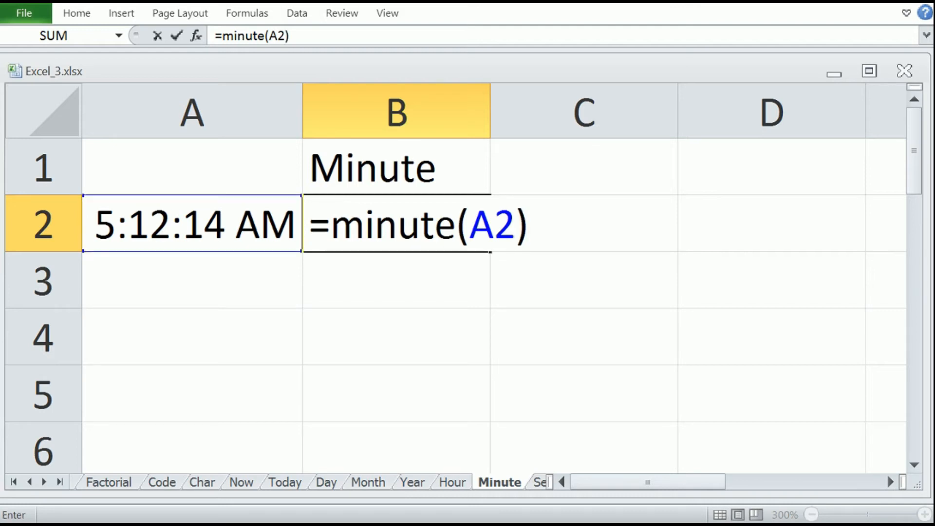
{"action": "key", "text": "Return"}
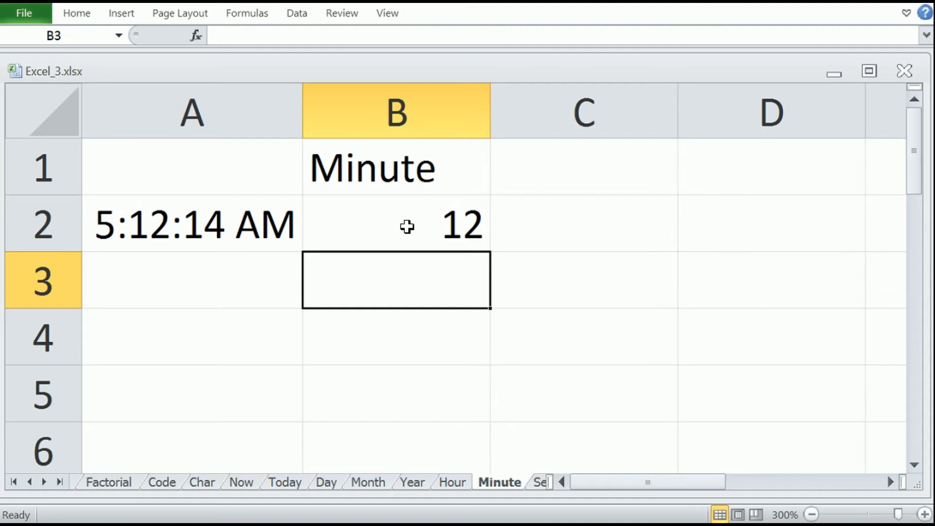
Step: Enter =MINUTE(NOW()) in cell B3 to return the minute of the current time
{"action": "type", "text": "=minu"}
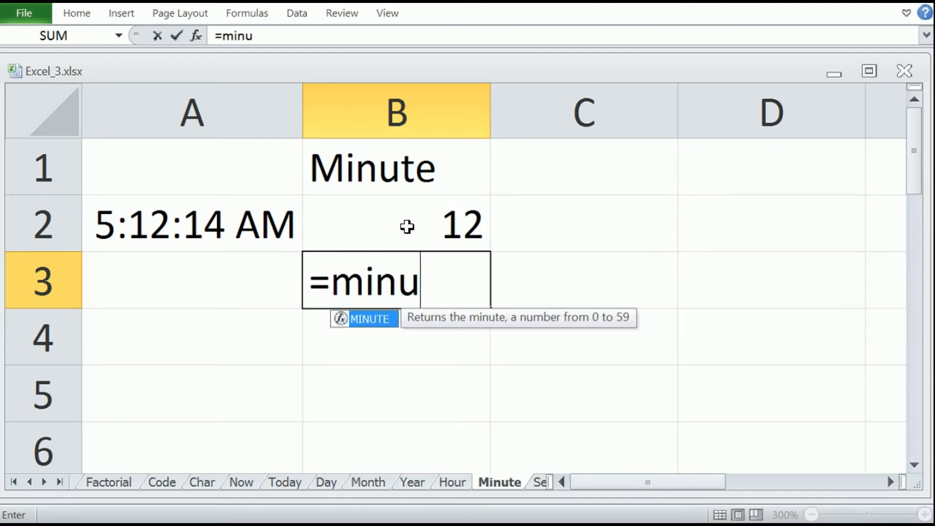
{"action": "type", "text": "te(n"}
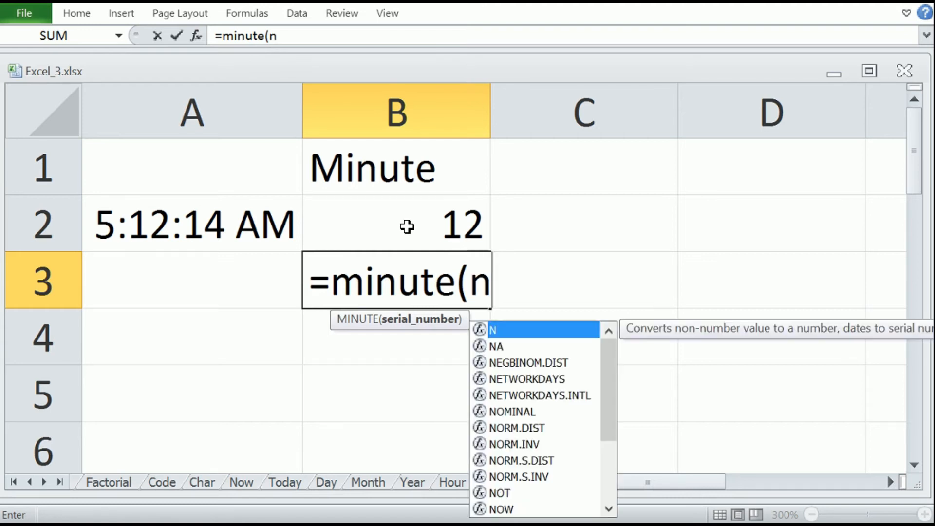
{"action": "type", "text": "ow())"}
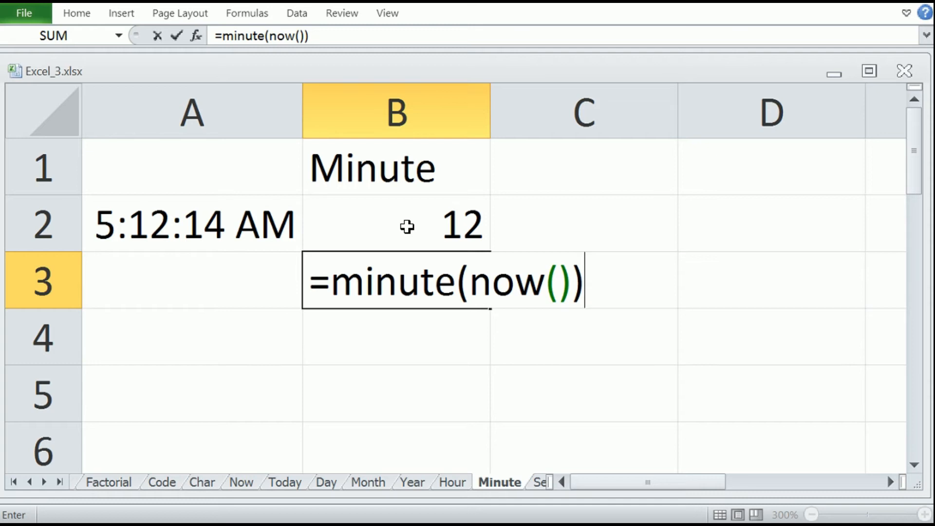
{"action": "key", "text": "Return"}
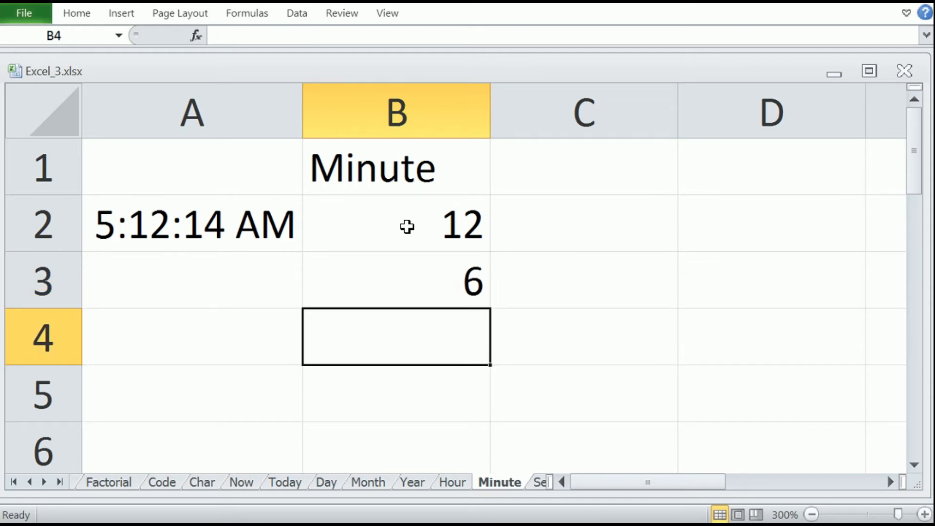
Step: On the Second sheet, enter =SECOND(A2) in cell B2 to extract the seconds from the time in A2
{"action": "left_click", "coordinate": [540, 483]}
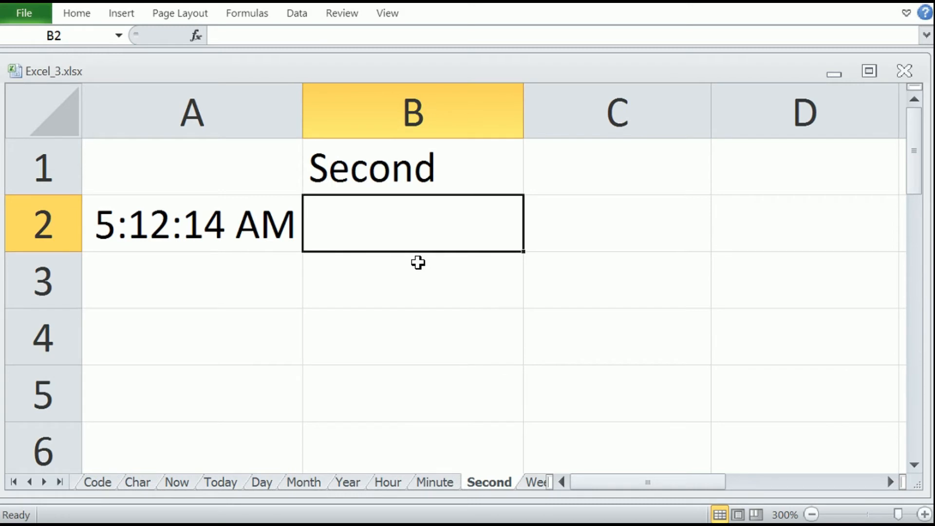
{"action": "type", "text": "="}
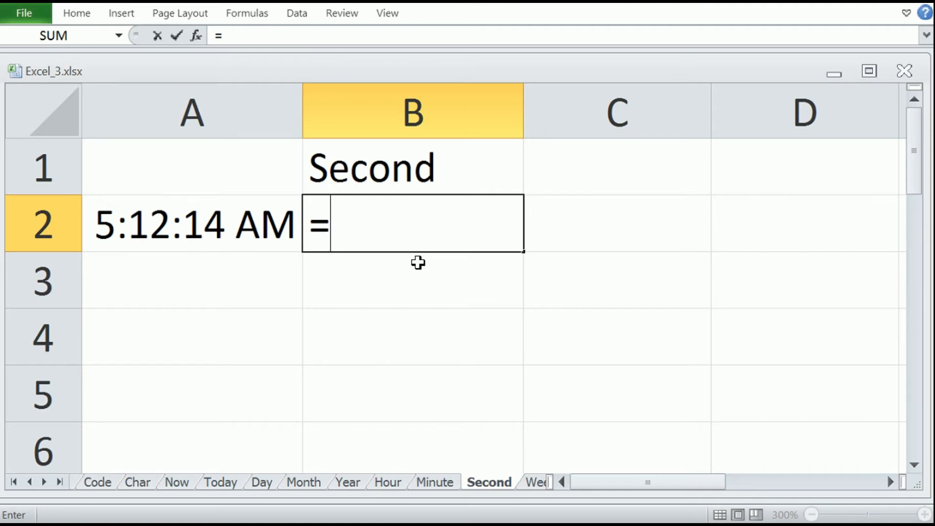
{"action": "type", "text": "sec"}
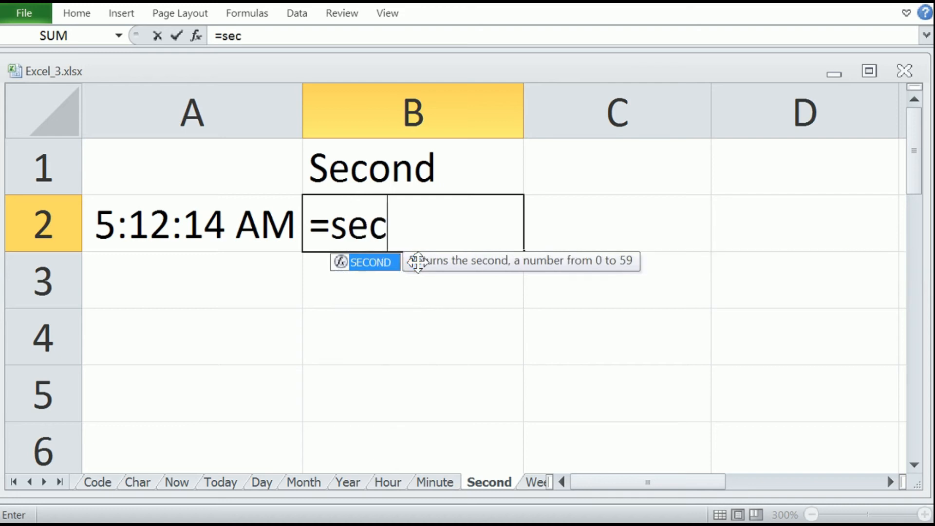
{"action": "type", "text": "ond"}
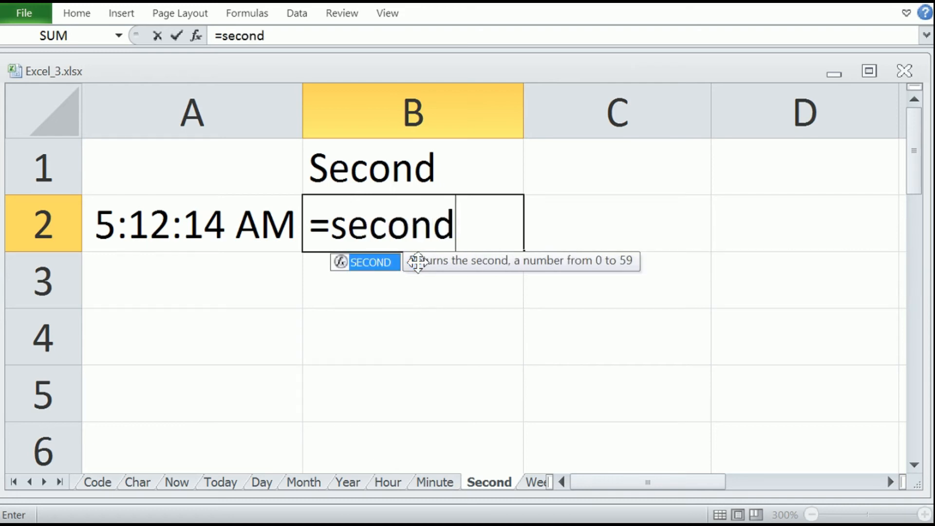
{"action": "type", "text": "("}
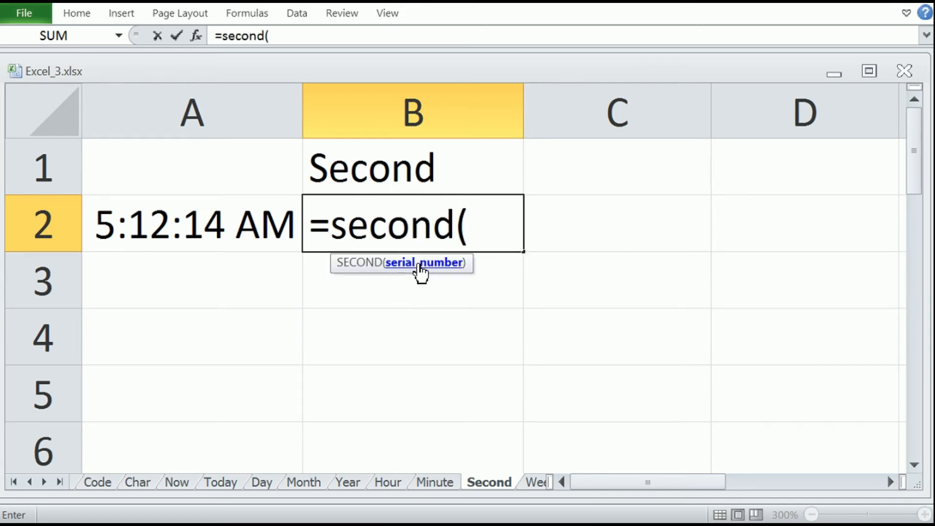
{"action": "key", "text": "Left"}
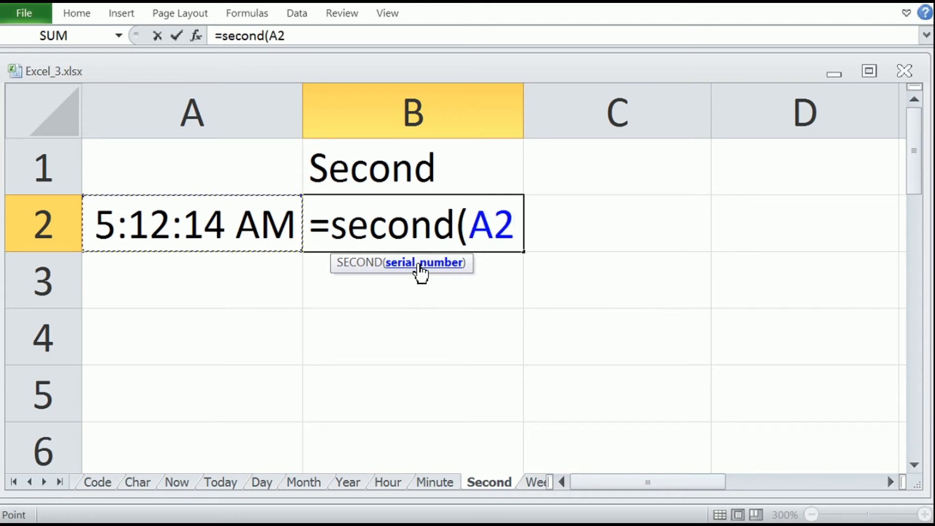
{"action": "type", "text": ")"}
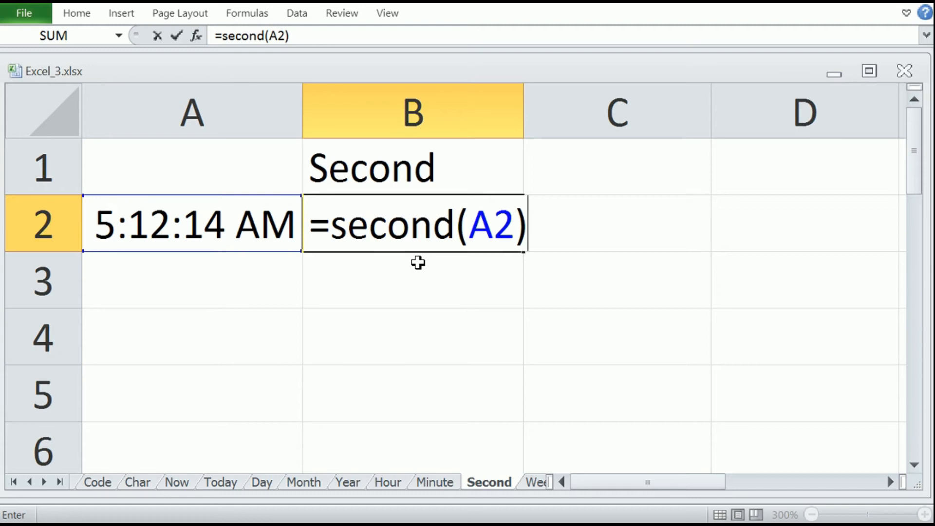
{"action": "key", "text": "Return"}
Step: Enter =SECOND(NOW()) in cell B3 to return the seconds of the current time
{"action": "type", "text": "="}
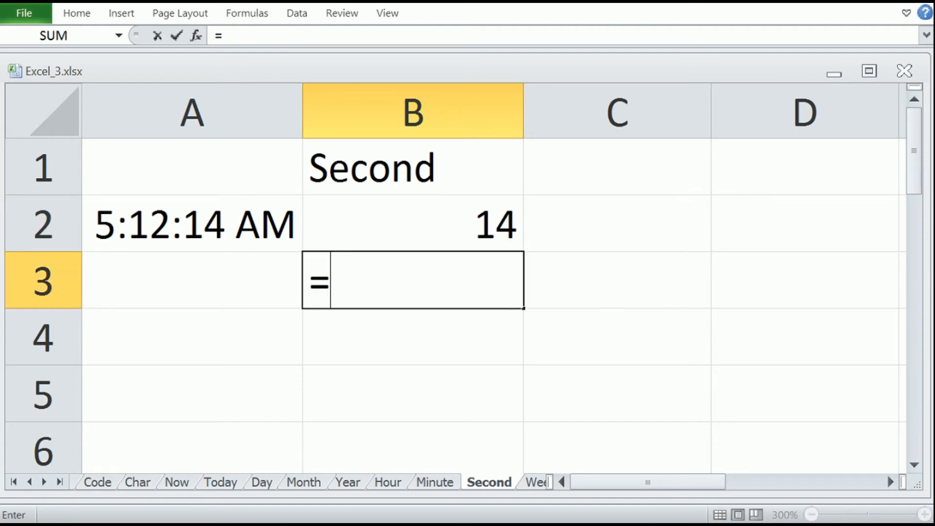
{"action": "type", "text": "second("}
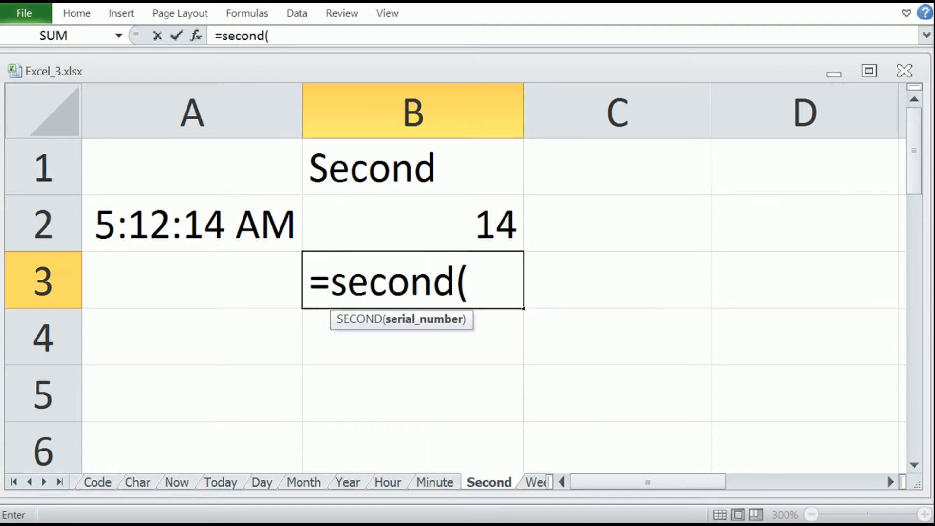
{"action": "type", "text": "now())"}
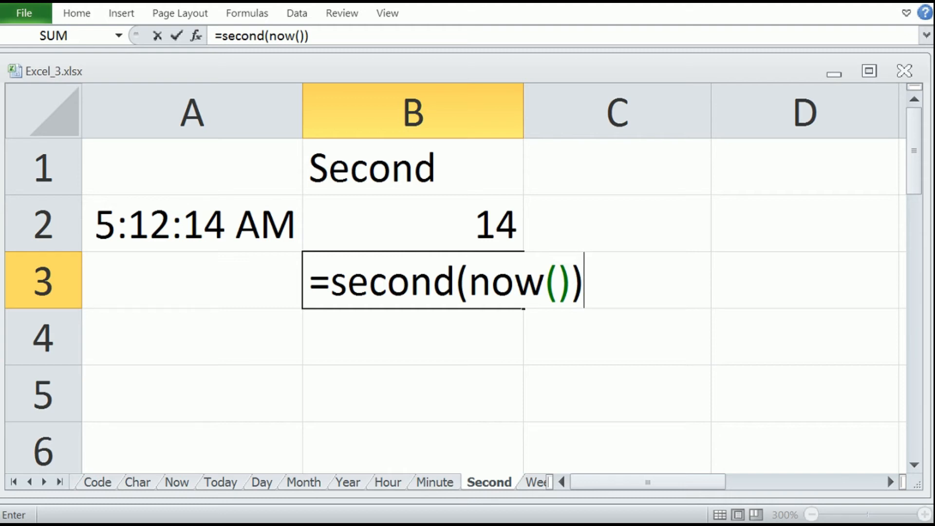
{"action": "key", "text": "Return"}
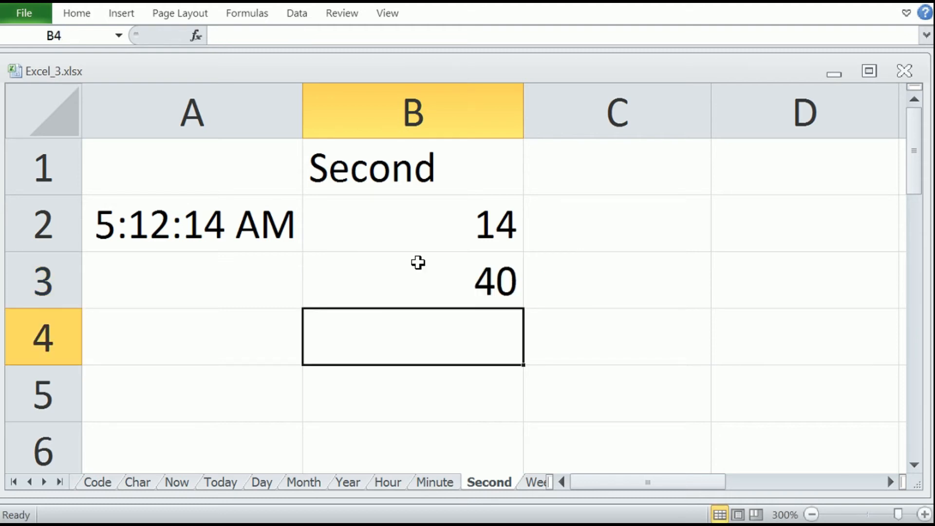
Step: On the Weekday sheet, replace the entry in cell A2 with the date 25-dec-2021
{"action": "left_click", "coordinate": [536, 482]}
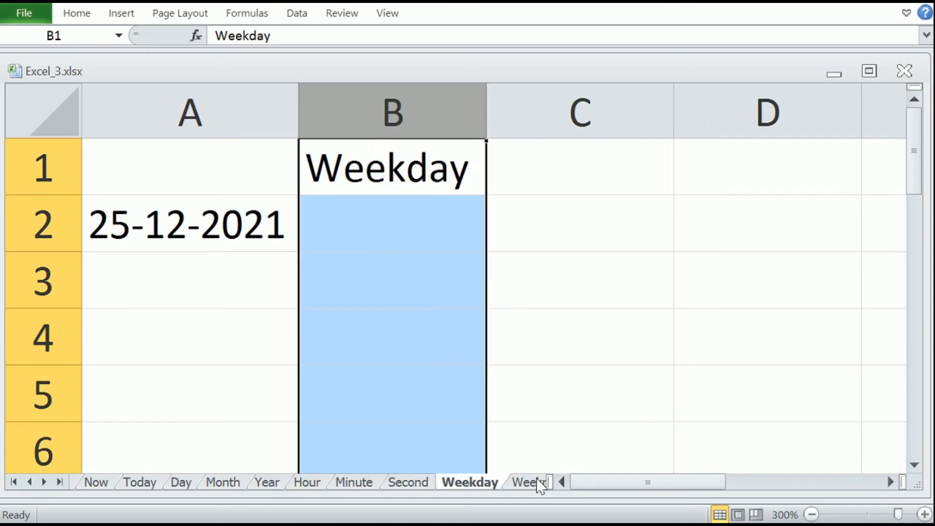
{"action": "left_click", "coordinate": [414, 226]}
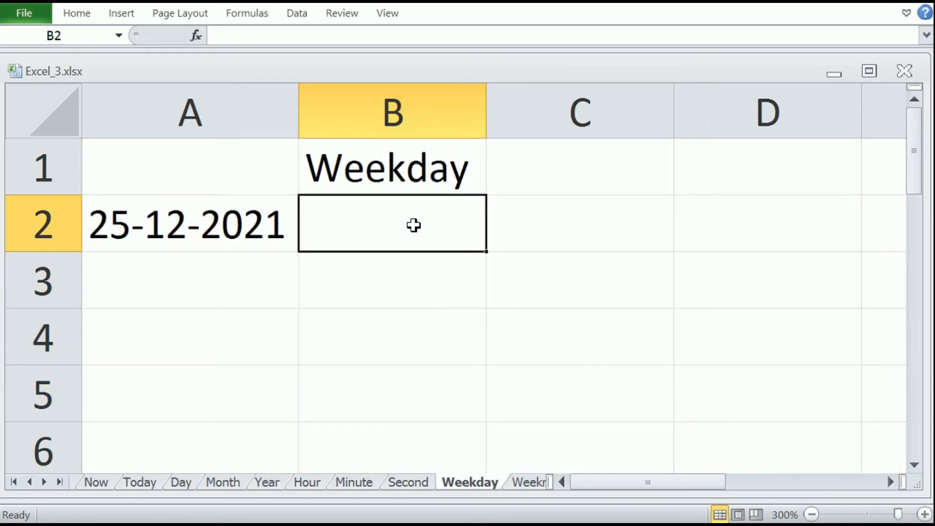
{"action": "key", "text": "Left"}
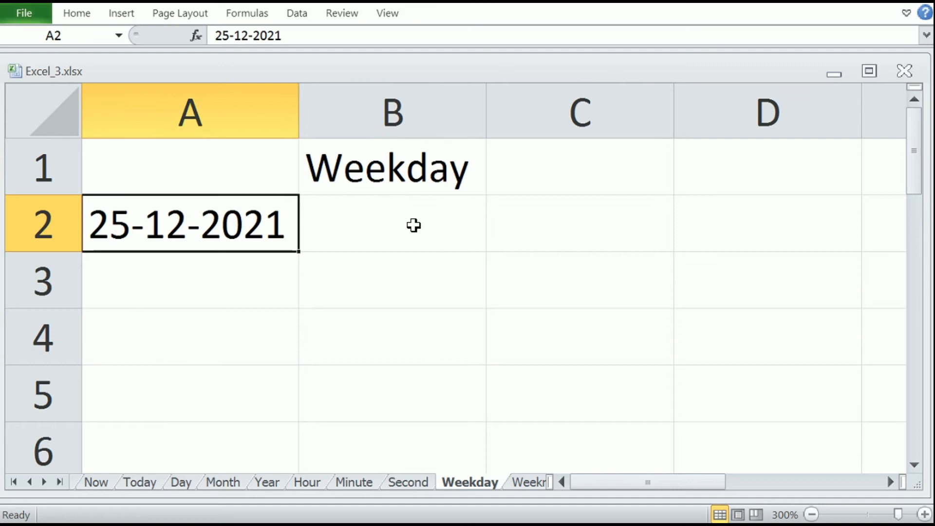
{"action": "type", "text": "25-dec-2021"}
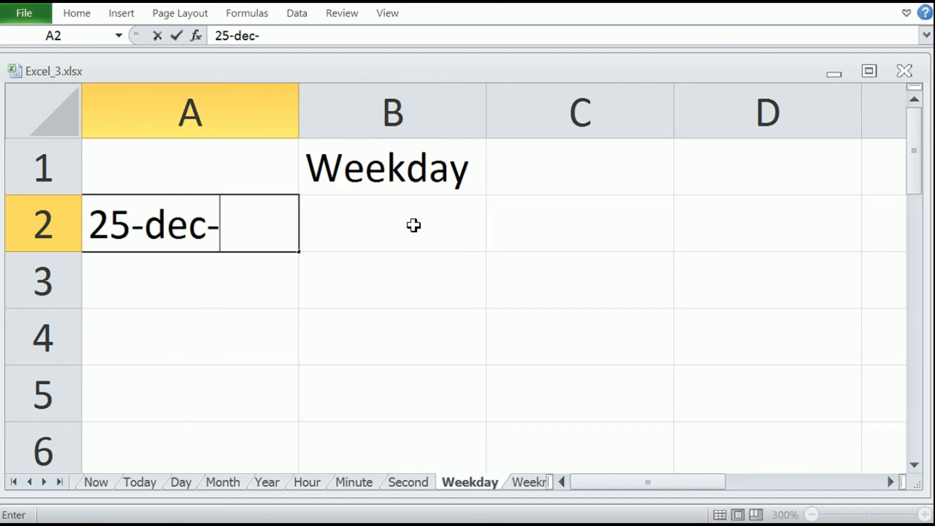
{"action": "key", "text": "Return"}
Step: Enter =WEEKDAY(A2,2) in cell B2 to number the date's weekday with Monday as day 1
{"action": "left_click", "coordinate": [414, 225]}
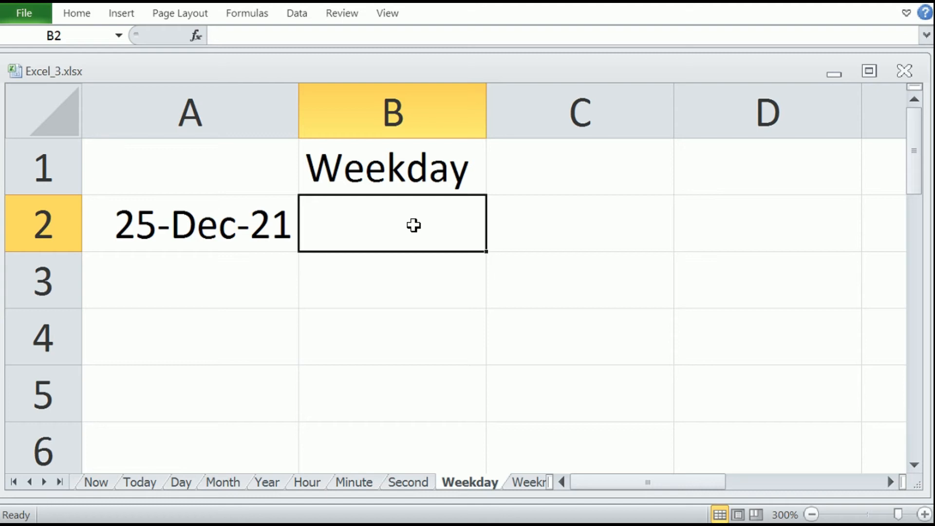
{"action": "type", "text": "=we"}
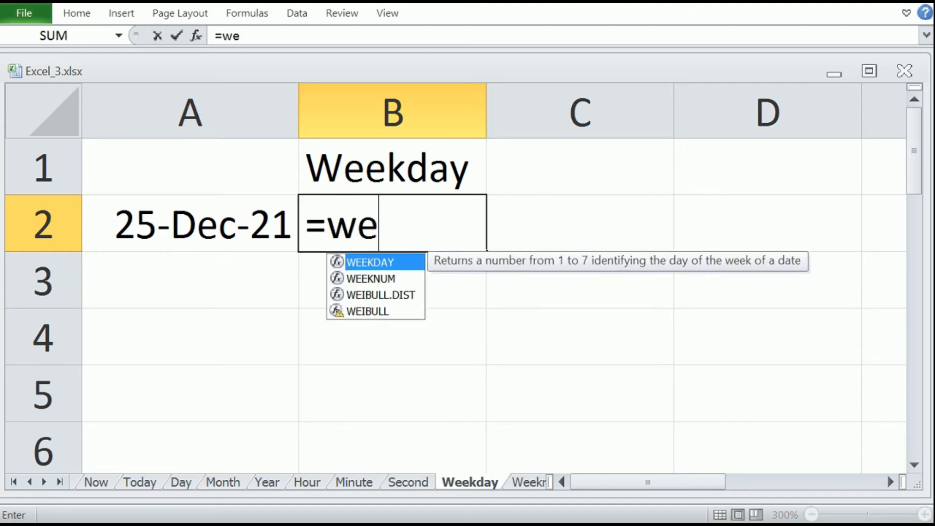
{"action": "type", "text": "ekday("}
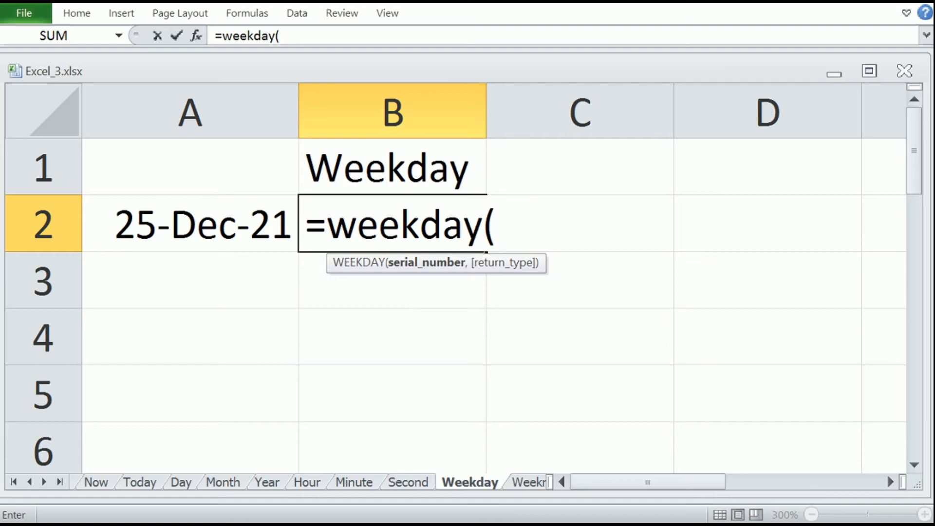
{"action": "key", "text": "Left"}
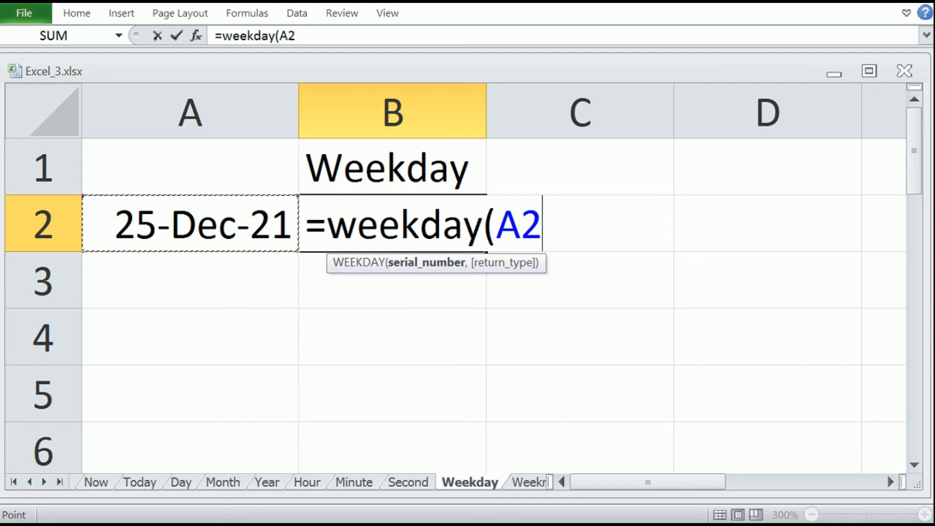
{"action": "type", "text": ","}
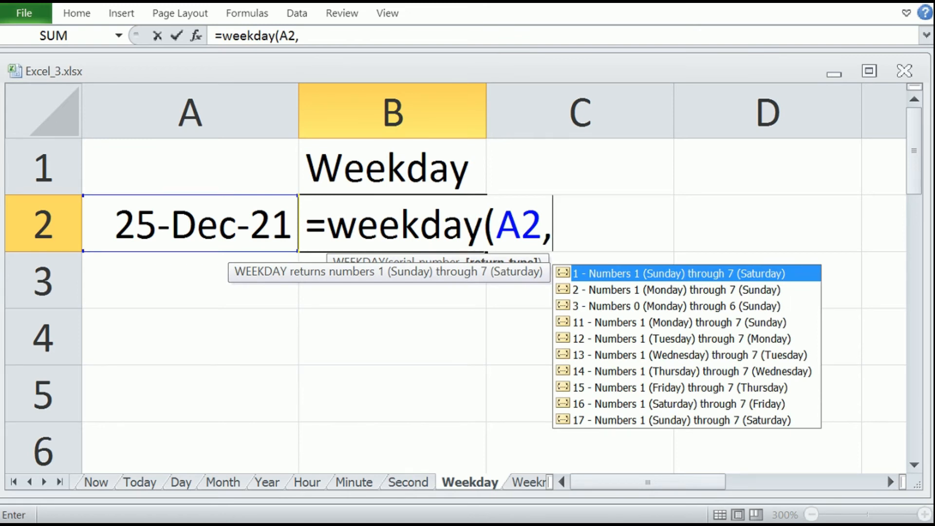
{"action": "type", "text": "2"}
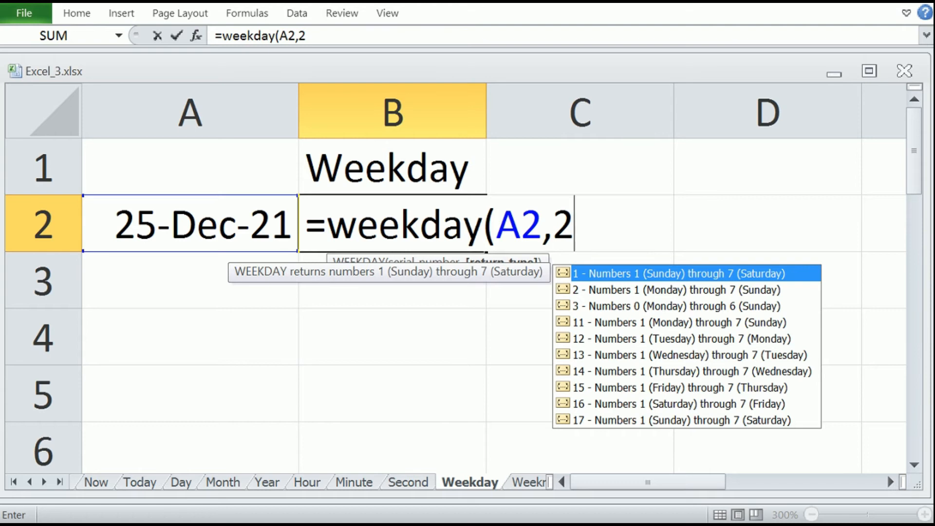
{"action": "type", "text": ")"}
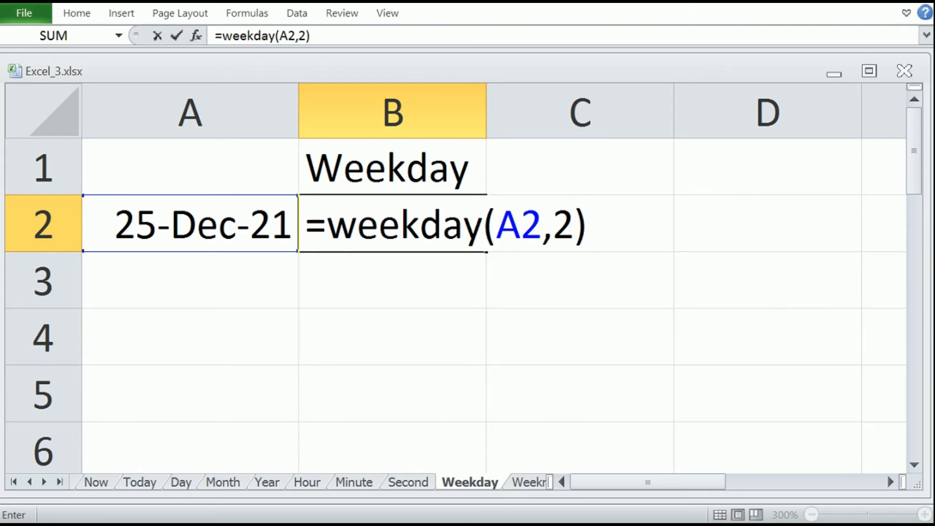
{"action": "key", "text": "Return"}
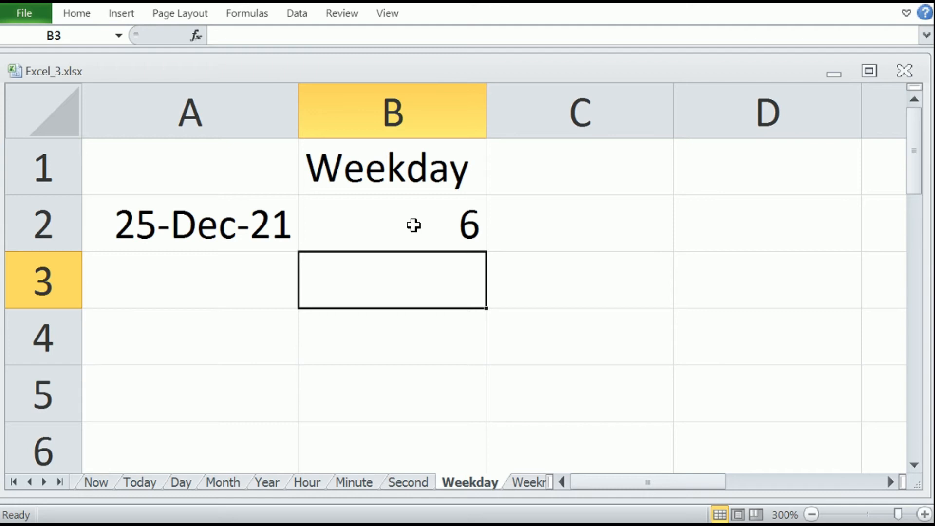
Step: Replace the date in cell A2 of the Weekday sheet with 01-dec-21
{"action": "key", "text": "Up"}
{"action": "key", "text": "Left"}
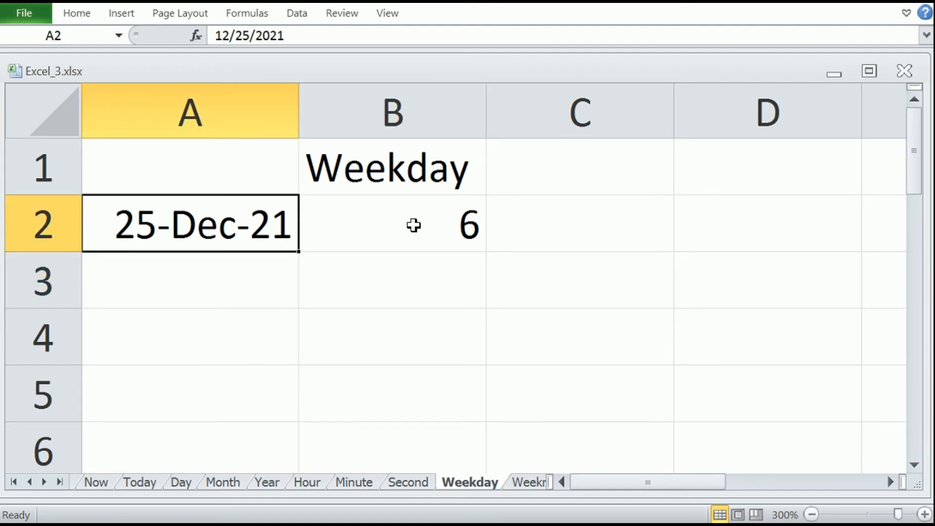
{"action": "type", "text": "01-dec"}
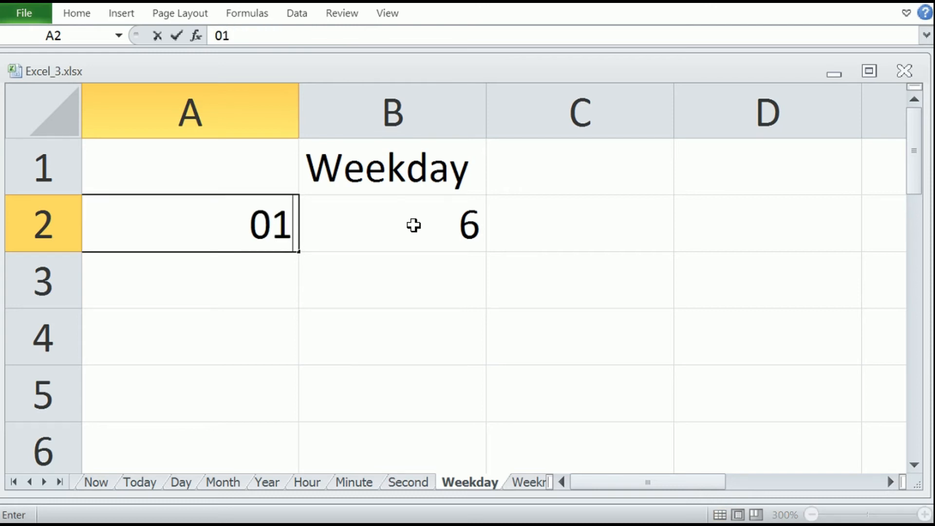
{"action": "type", "text": "-21"}
{"action": "key", "text": "Return"}
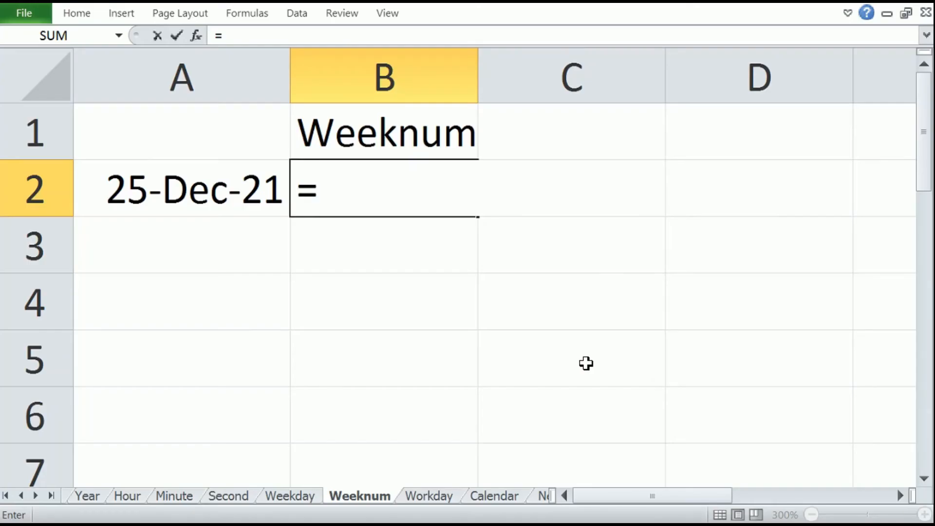
Step: On the Weeknum sheet, enter =WEEKNUM(A2,2) in cell B2 to return the date's week number with weeks beginning on Monday
{"action": "type", "text": "weeknum("}
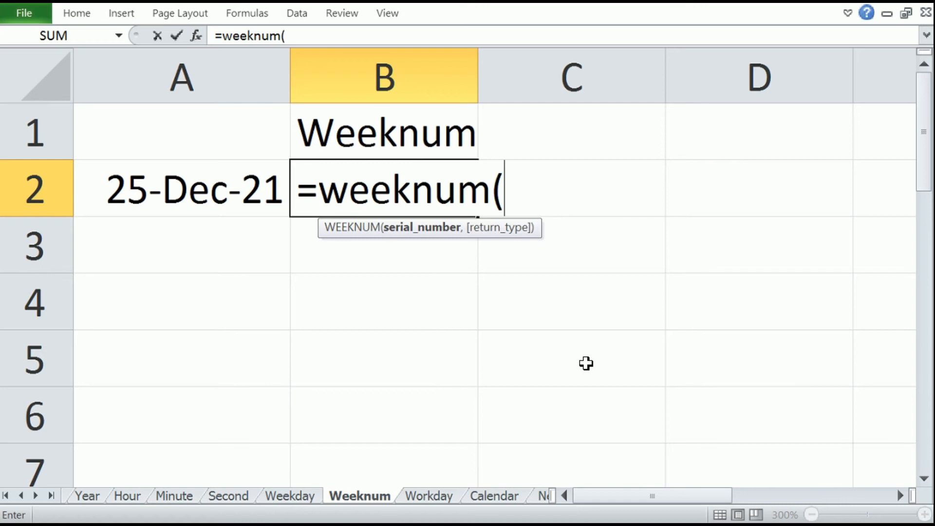
{"action": "key", "text": "Left"}
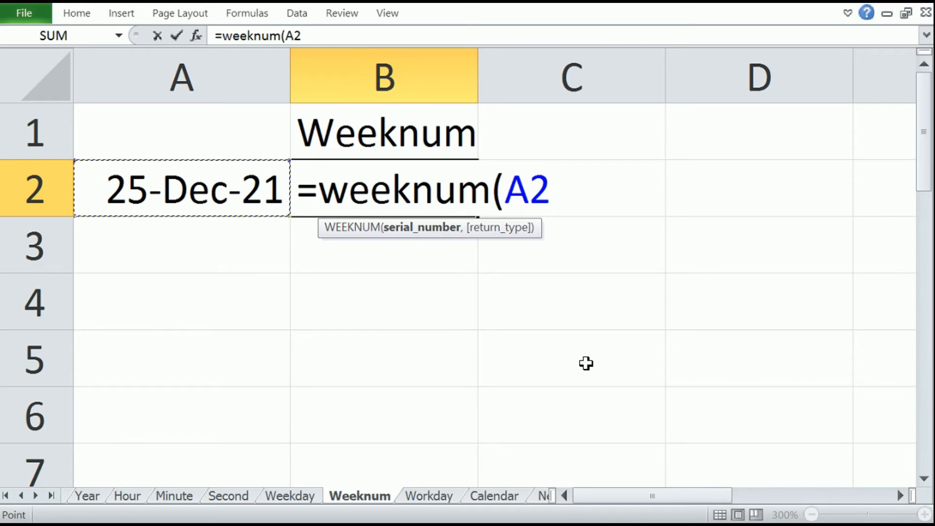
{"action": "type", "text": ",2"}
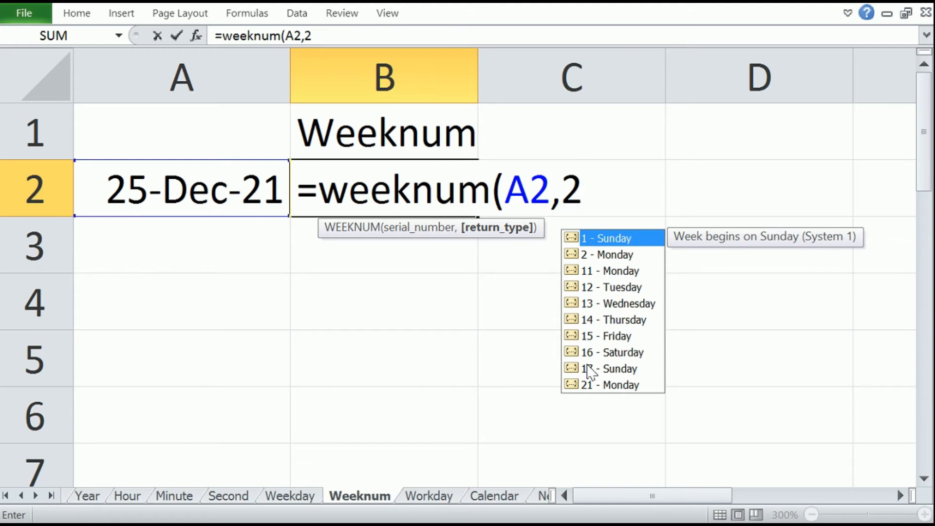
{"action": "type", "text": ")"}
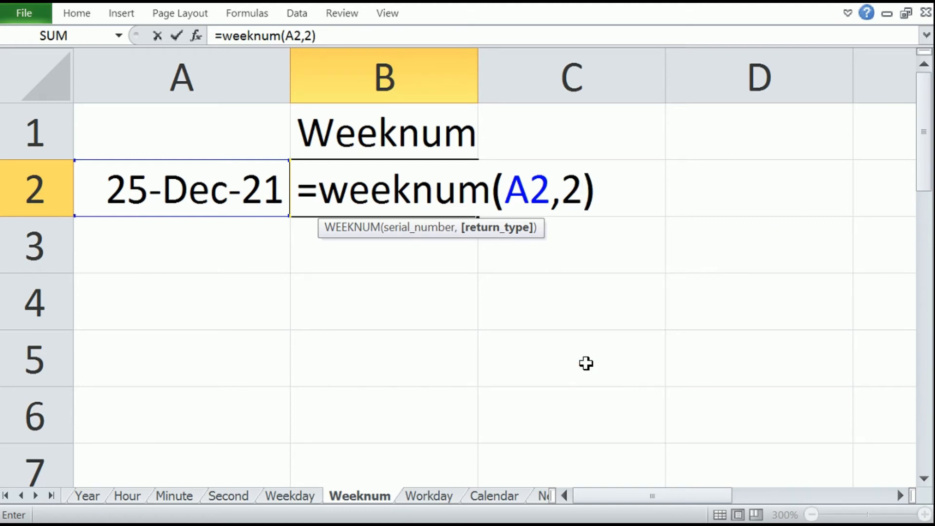
{"action": "key", "text": "Return"}
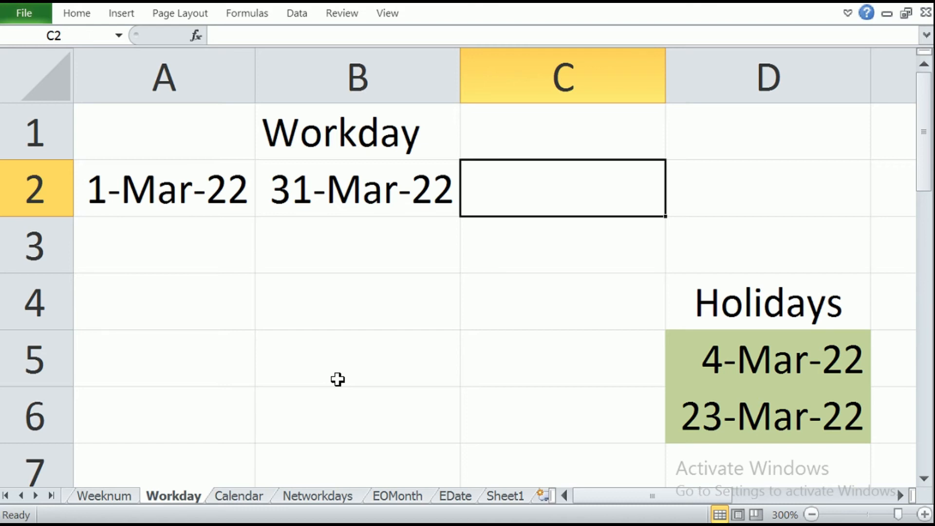
Step: On the Workday sheet, clear cell B2 and enter =WORKDAY(A2,20,D5:D6) to add 20 workdays while excluding the listed holidays
{"action": "key", "text": "Left"}
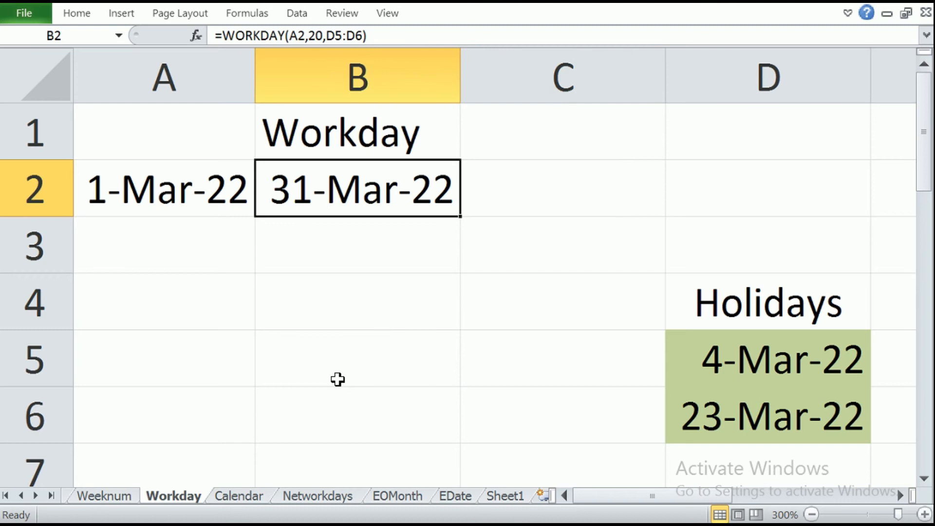
{"action": "key", "text": "Delete"}
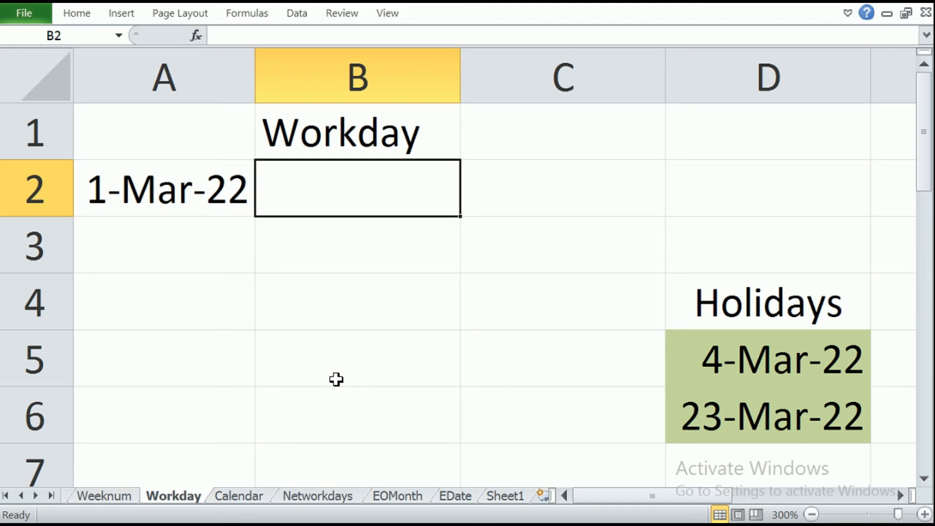
{"action": "type", "text": "=workday"}
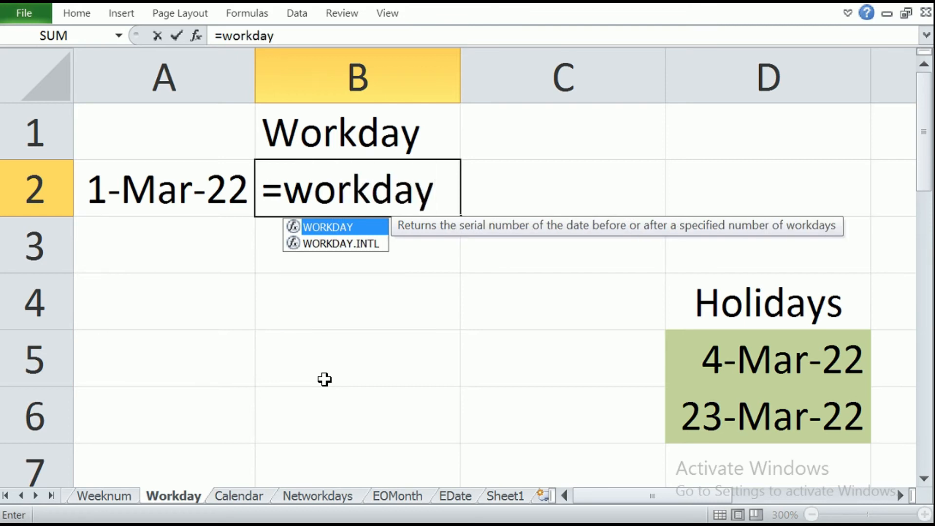
{"action": "type", "text": "("}
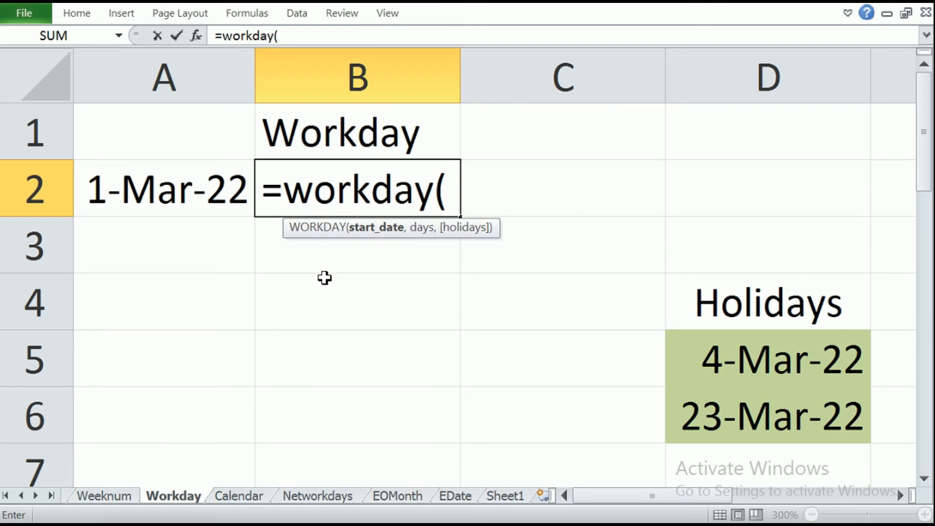
{"action": "left_click", "coordinate": [215, 182]}
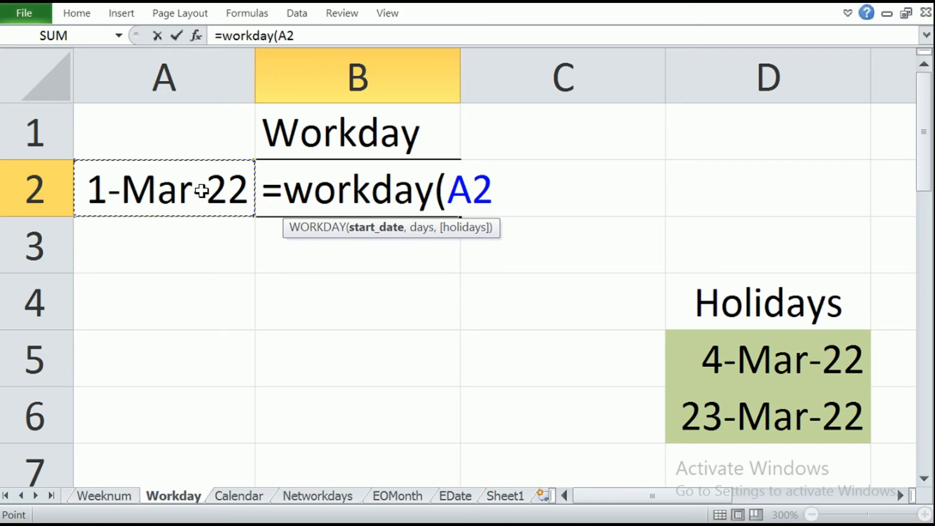
{"action": "type", "text": ","}
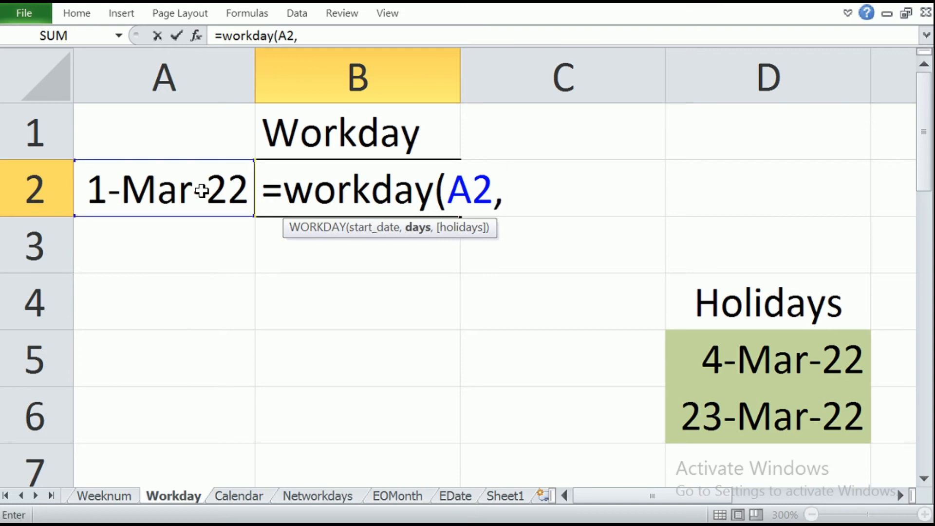
{"action": "type", "text": "20,"}
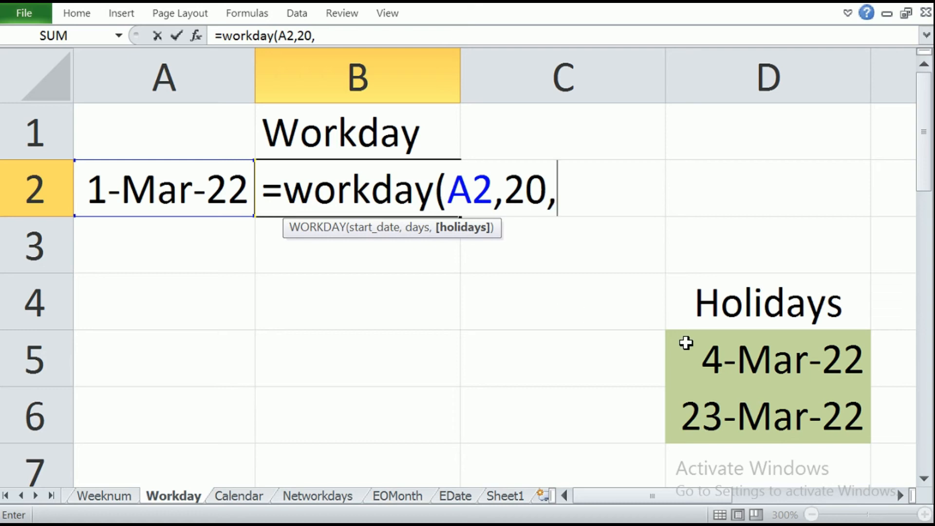
{"action": "left_click_drag", "start_coordinate": [682, 336], "coordinate": [685, 399]}
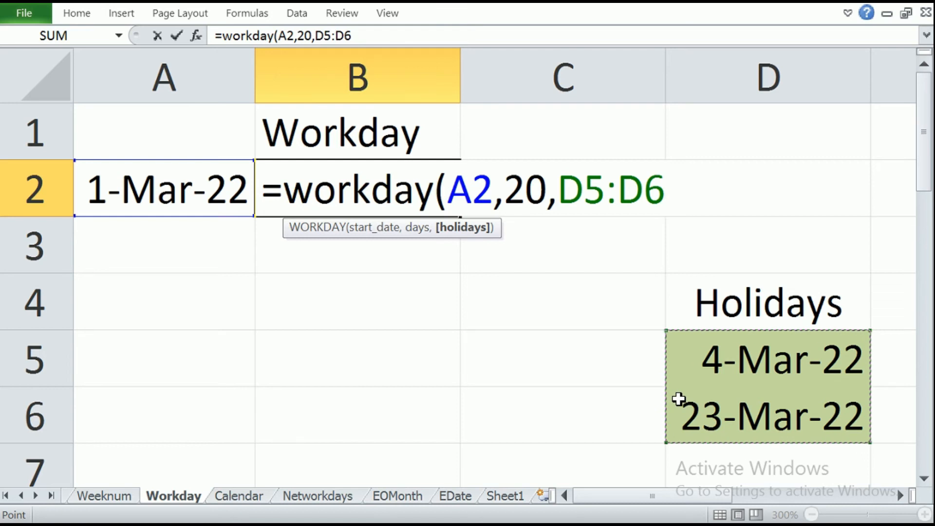
{"action": "type", "text": ")"}
{"action": "key", "text": "Return"}
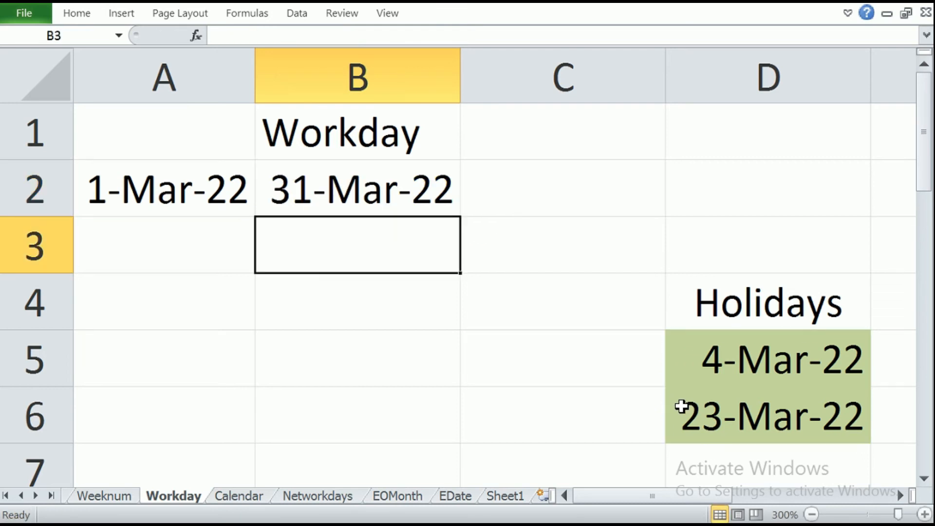
Step: On the Calendar sheet, examine the Saturday and Sunday dates and the two holidays on the 4th and 23rd
{"action": "left_click", "coordinate": [238, 496]}
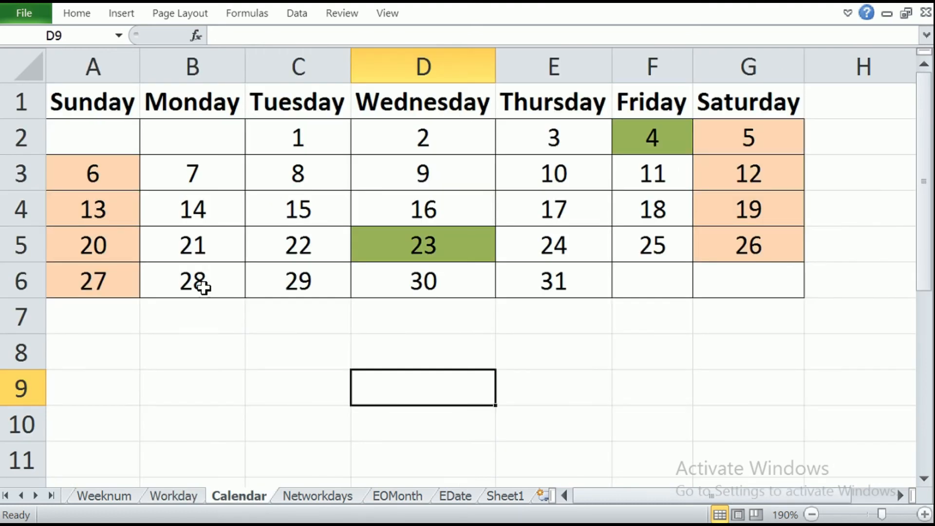
{"action": "left_click_drag", "start_coordinate": [742, 141], "coordinate": [741, 244]}
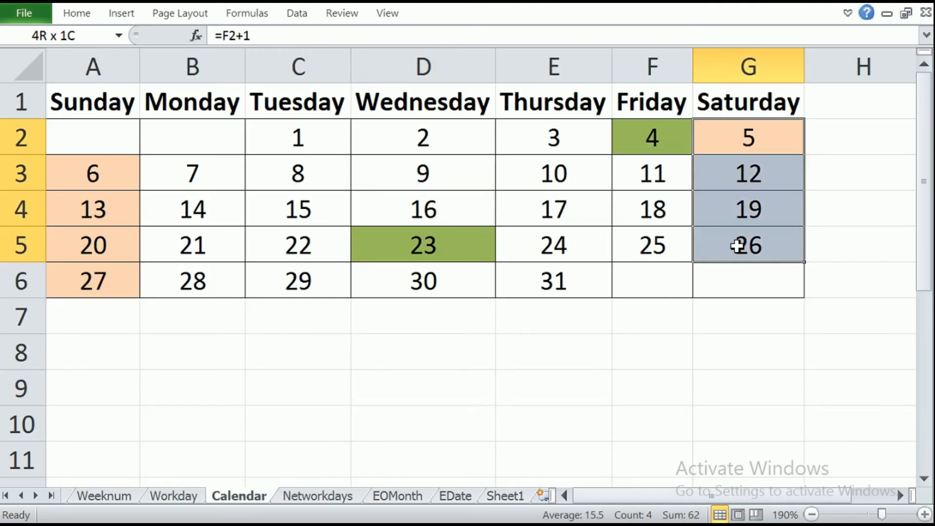
{"action": "left_click_drag", "start_coordinate": [112, 188], "coordinate": [104, 276]}
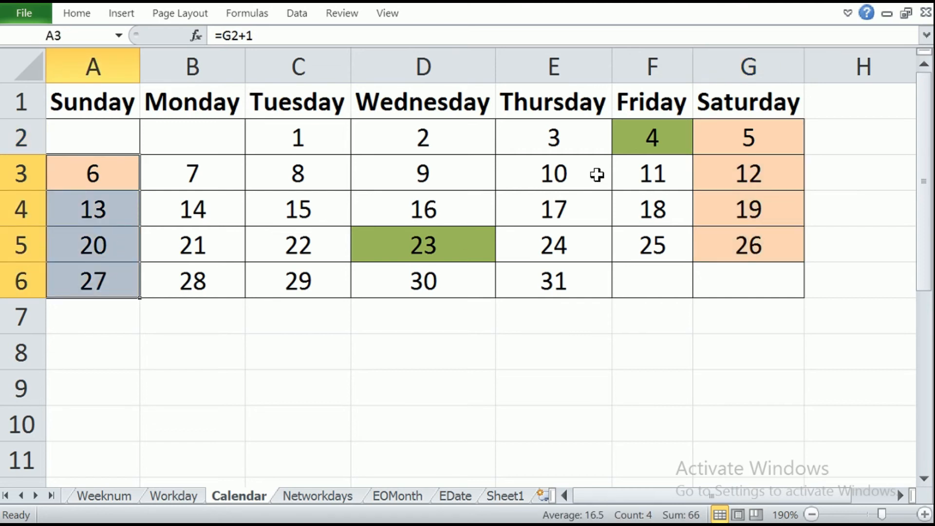
{"action": "left_click", "coordinate": [637, 142]}
{"action": "left_click", "coordinate": [421, 246]}
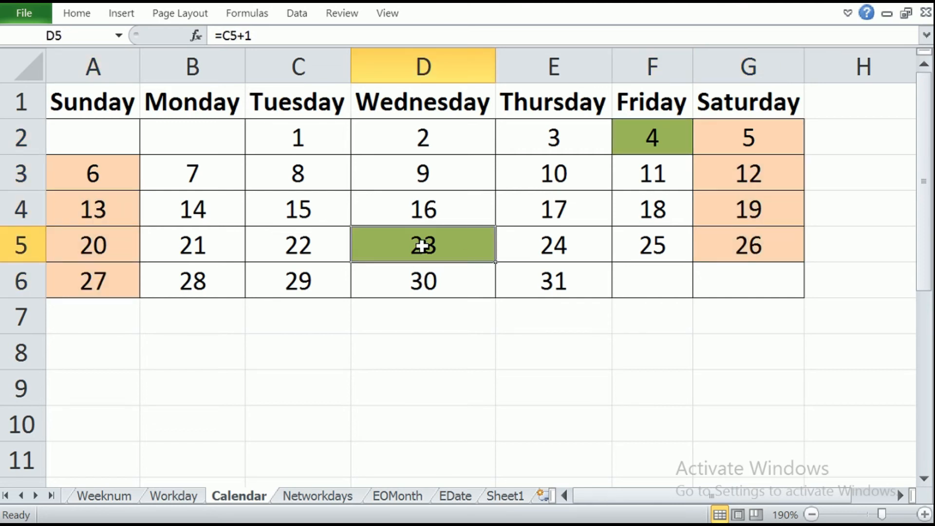
Step: Return to the Workday sheet and enter the heading Workday.Intl in cell C1
{"action": "left_click", "coordinate": [175, 495]}
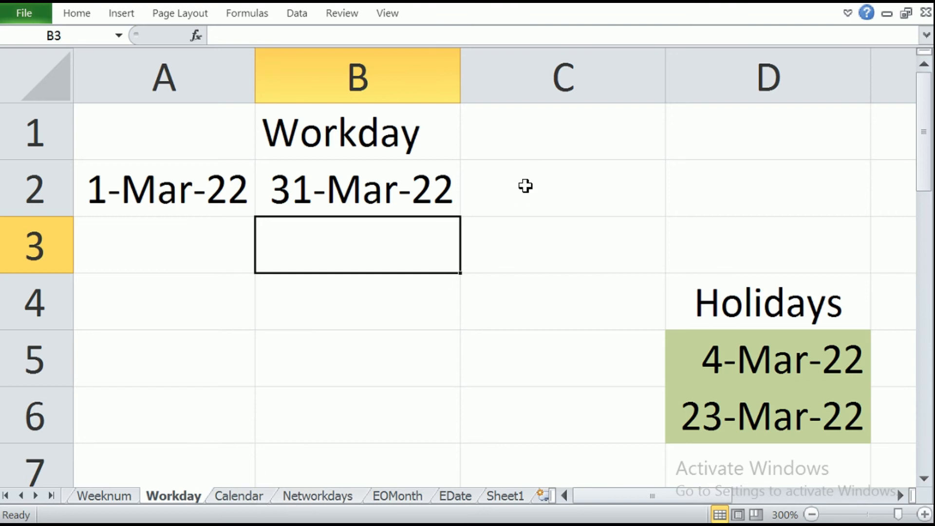
{"action": "left_click", "coordinate": [419, 194]}
{"action": "left_click", "coordinate": [526, 131]}
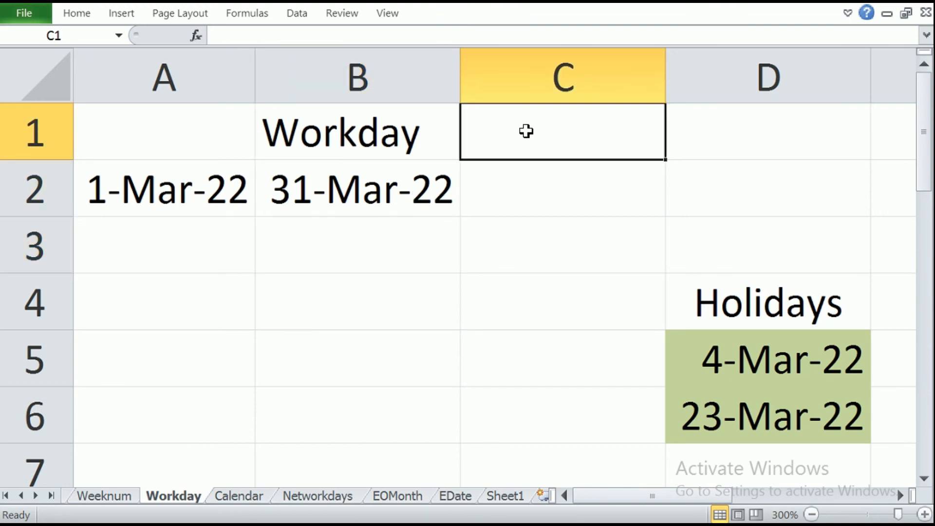
{"action": "type", "text": "Work"}
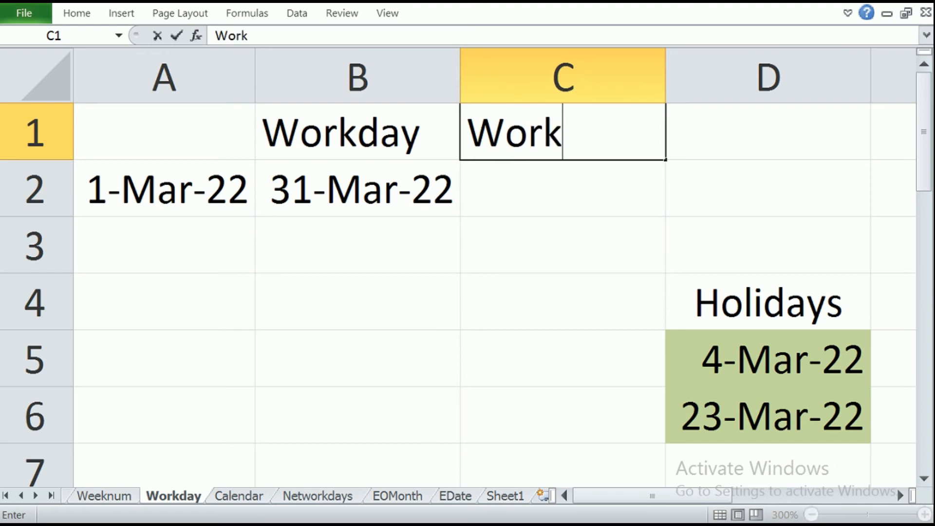
{"action": "type", "text": "day.I"}
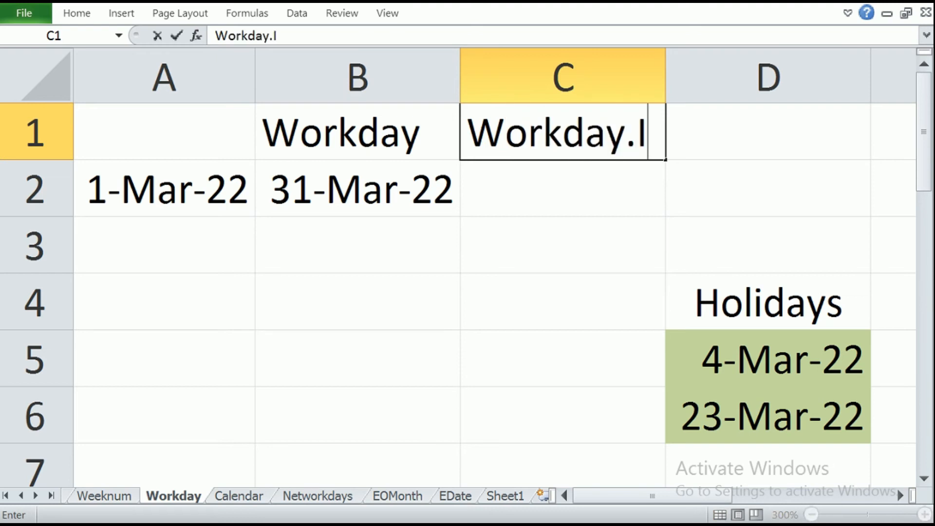
{"action": "type", "text": "ntl"}
{"action": "key", "text": "Return"}
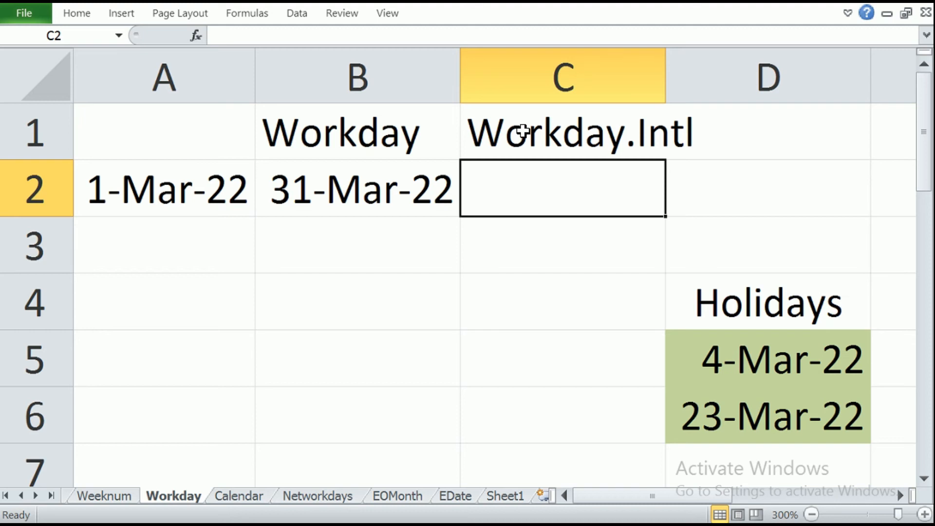
Step: In cell C2, enter =WORKDAY.INTL(A2,20,11,D5:D6) to add 20 workdays with only Sunday as weekend, excluding the listed holidays
{"action": "type", "text": "="}
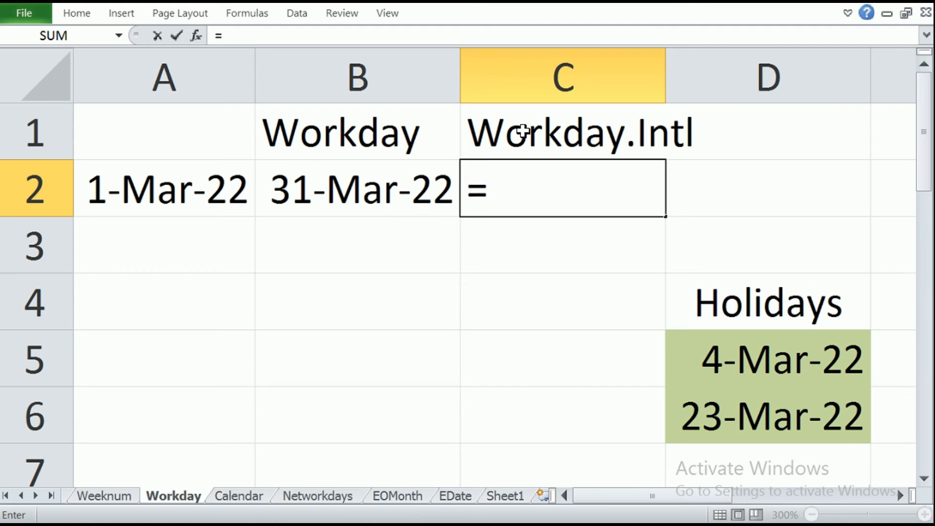
{"action": "type", "text": "workday"}
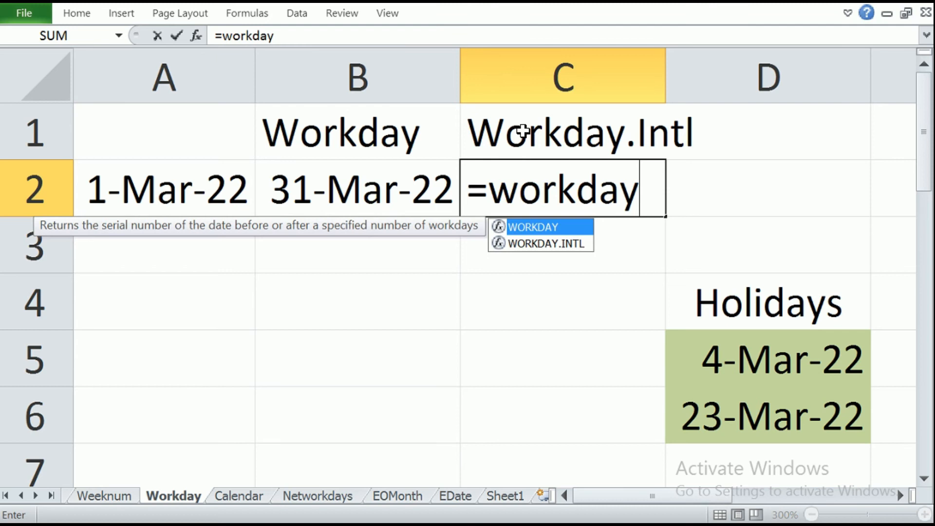
{"action": "type", "text": ".in"}
{"action": "type", "text": "t"}
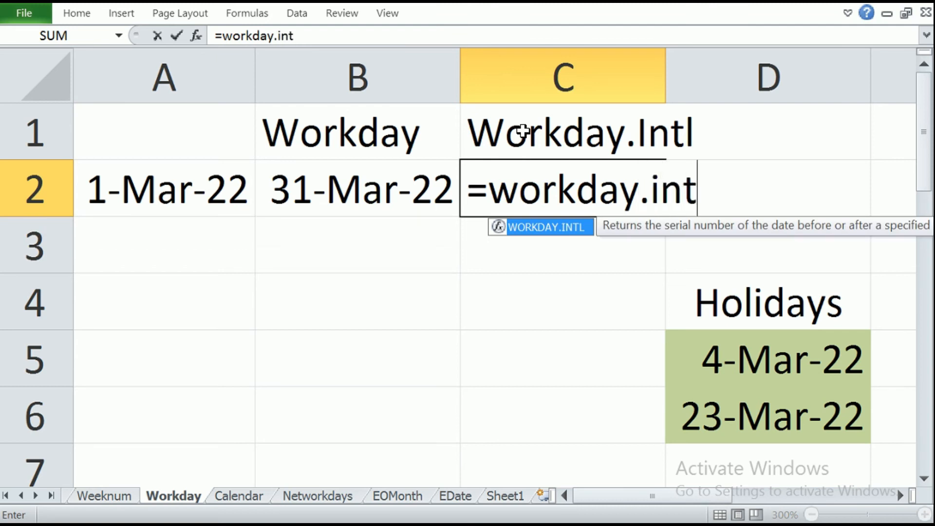
{"action": "type", "text": "l("}
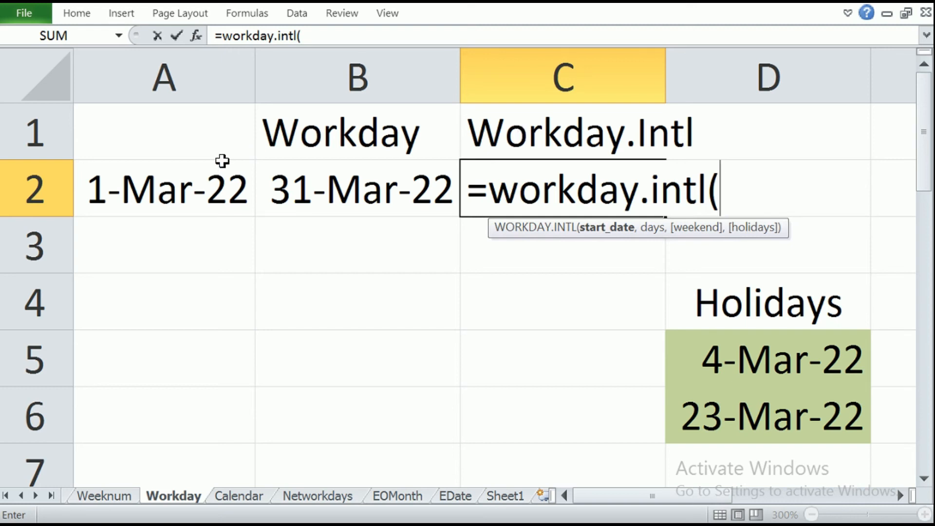
{"action": "left_click", "coordinate": [184, 190]}
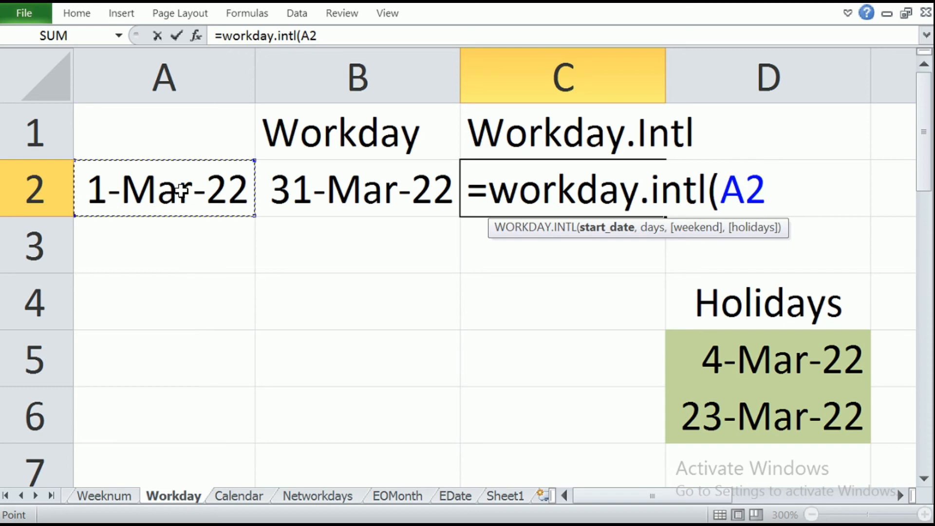
{"action": "type", "text": ","}
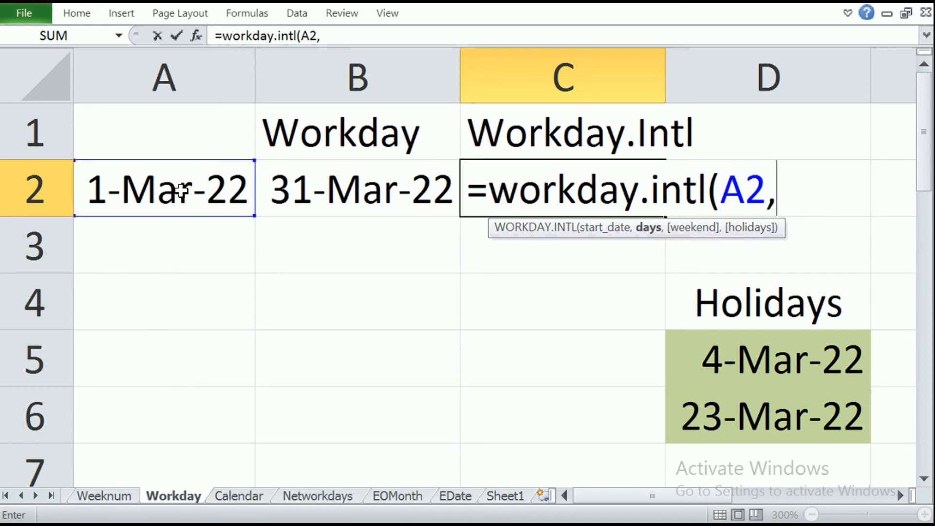
{"action": "type", "text": "20"}
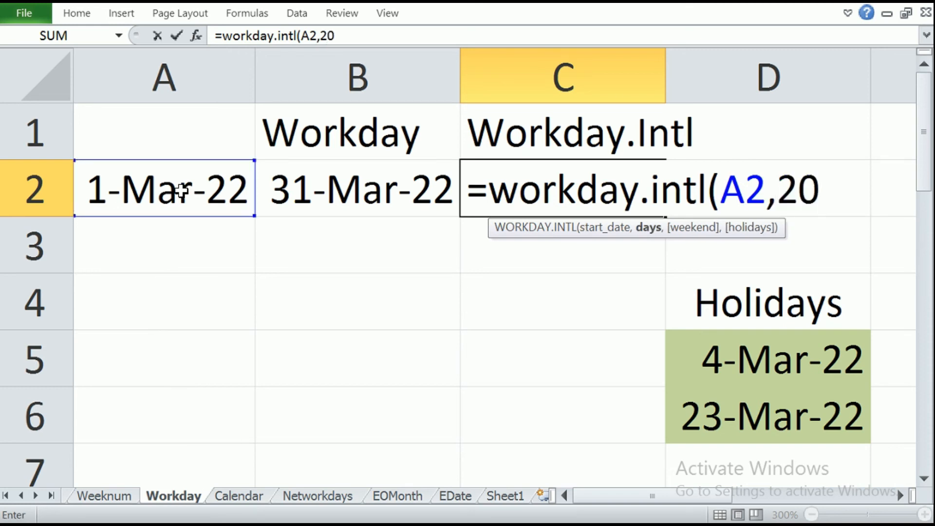
{"action": "type", "text": ","}
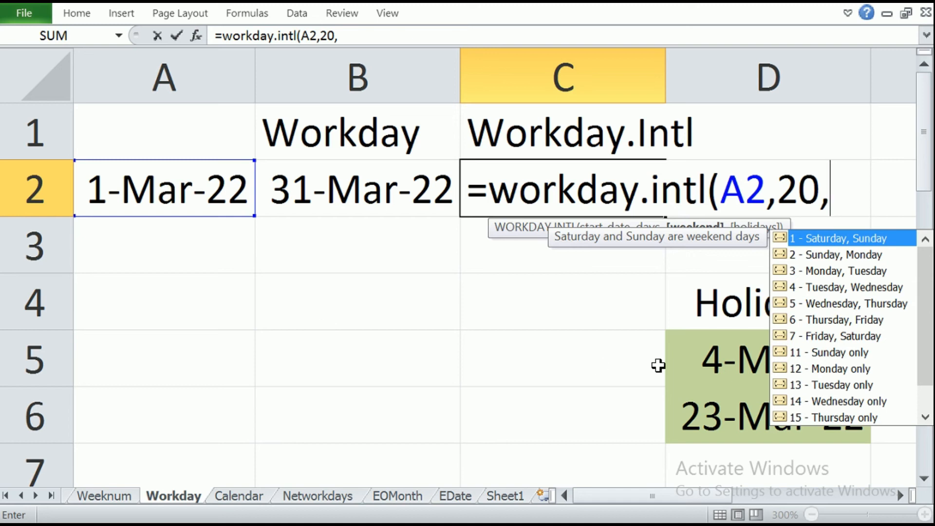
{"action": "double_click", "coordinate": [829, 335]}
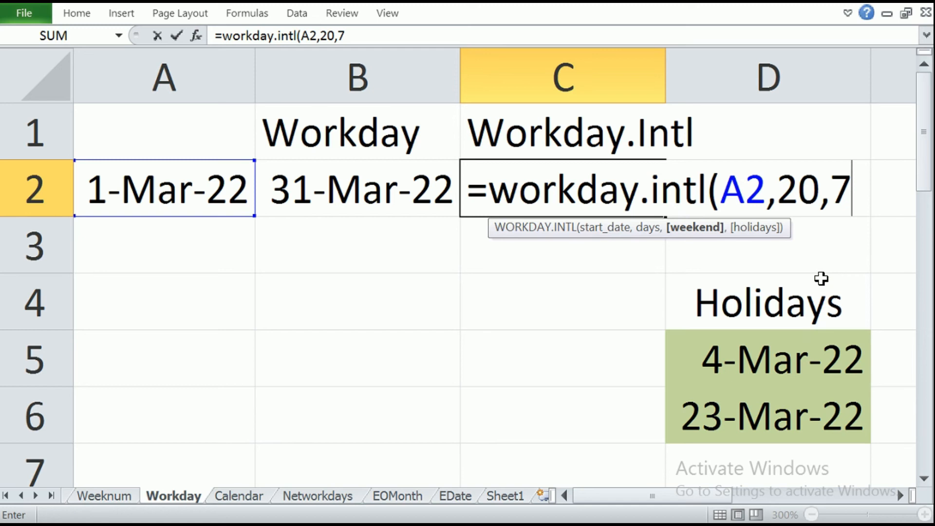
{"action": "key", "text": "BackSpace"}
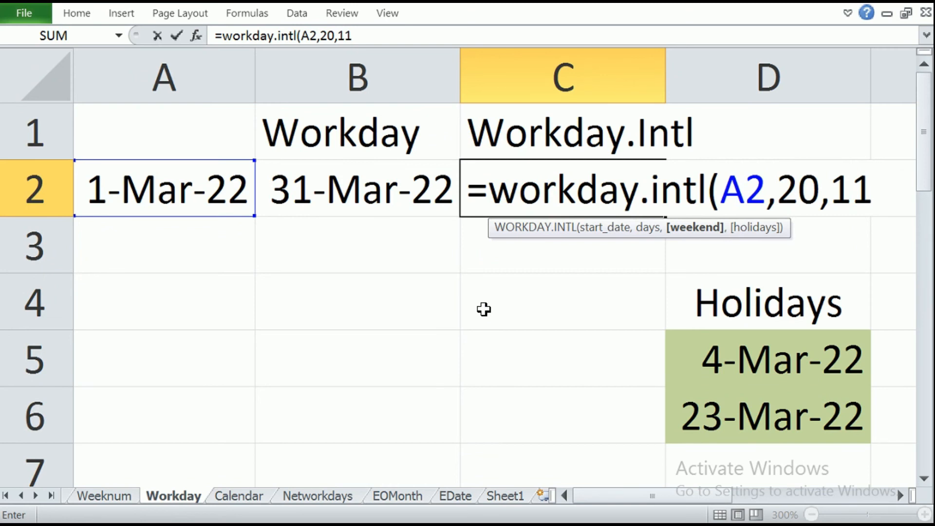
{"action": "type", "text": ","}
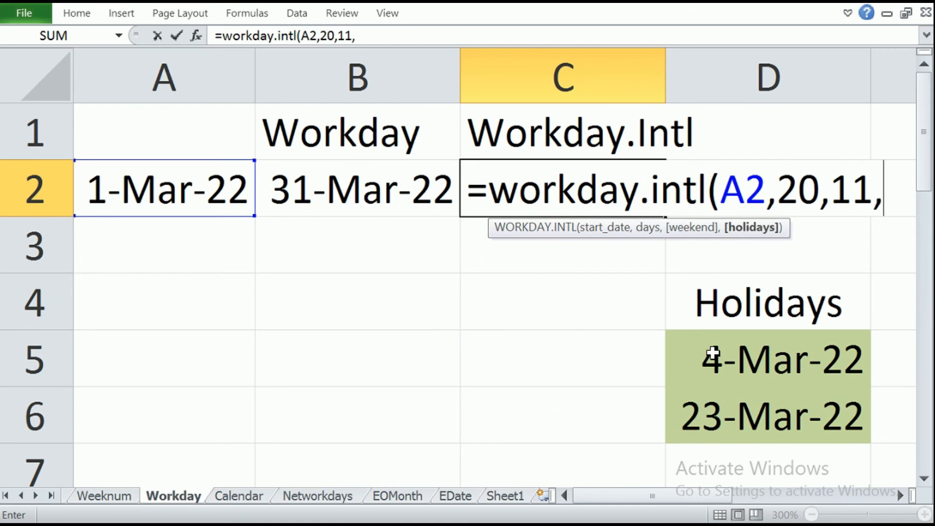
{"action": "left_click_drag", "start_coordinate": [713, 354], "coordinate": [710, 409]}
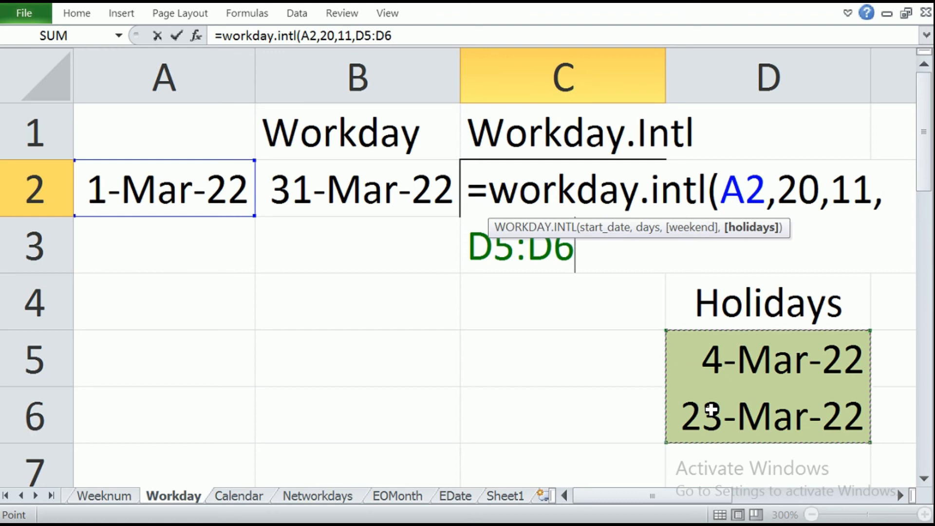
{"action": "type", "text": ")"}
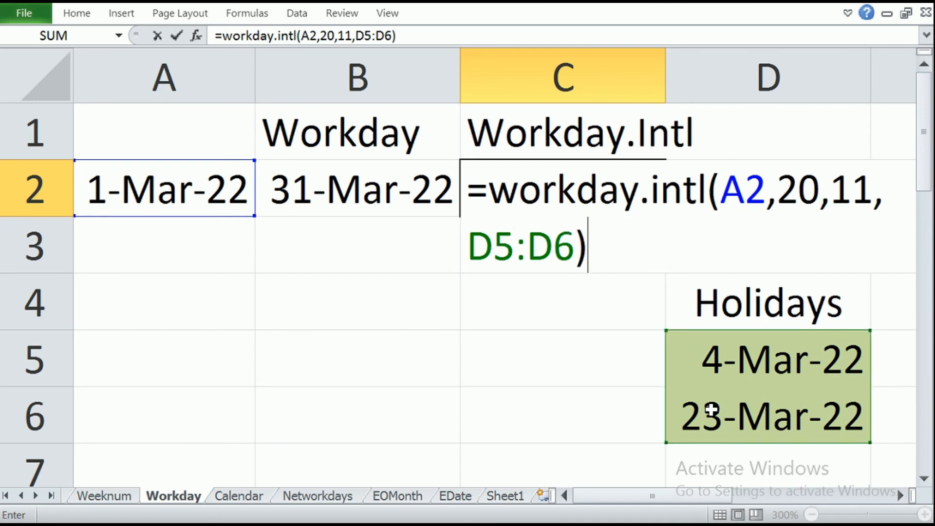
{"action": "key", "text": "Return"}
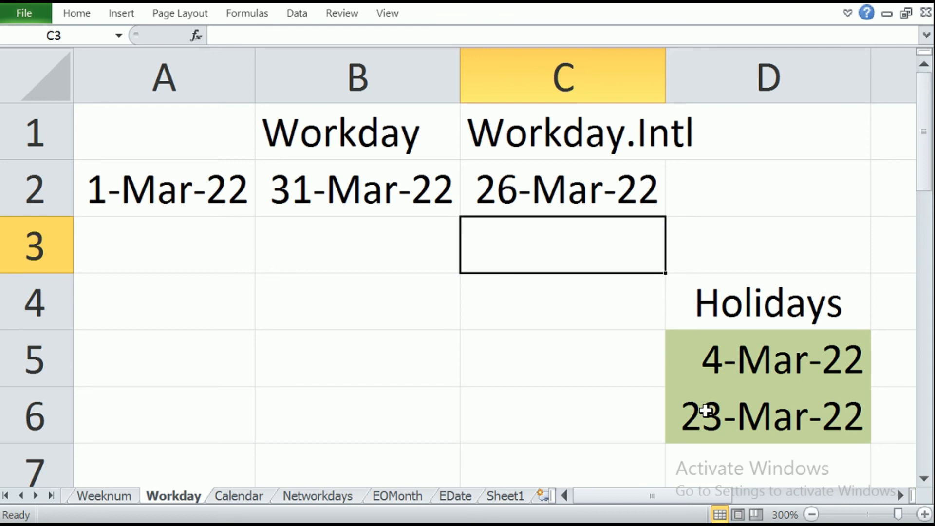
Step: On the Networkdays sheet, enter =NETWORKDAYS(A2,B2,D4:D5) in cell C2 to count workdays between the two dates, excluding the holidays
{"action": "left_click", "coordinate": [330, 171]}
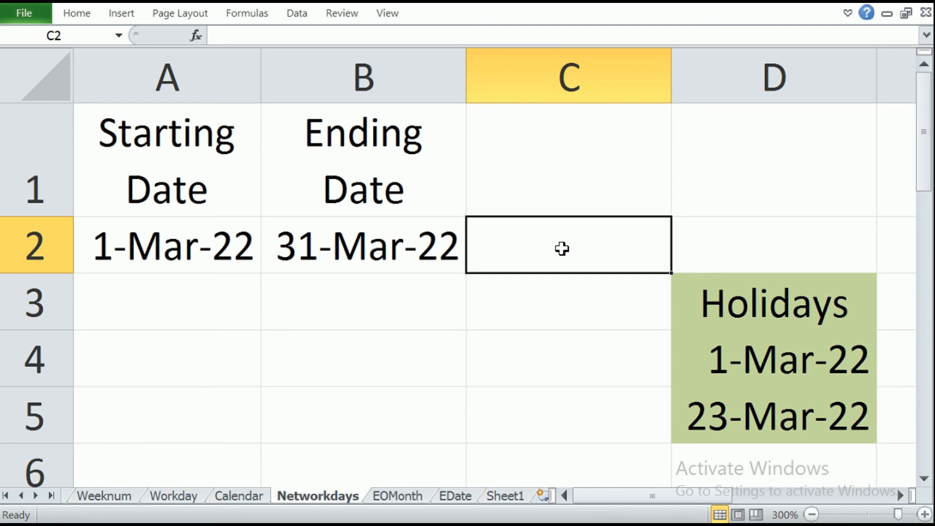
{"action": "type", "text": "="}
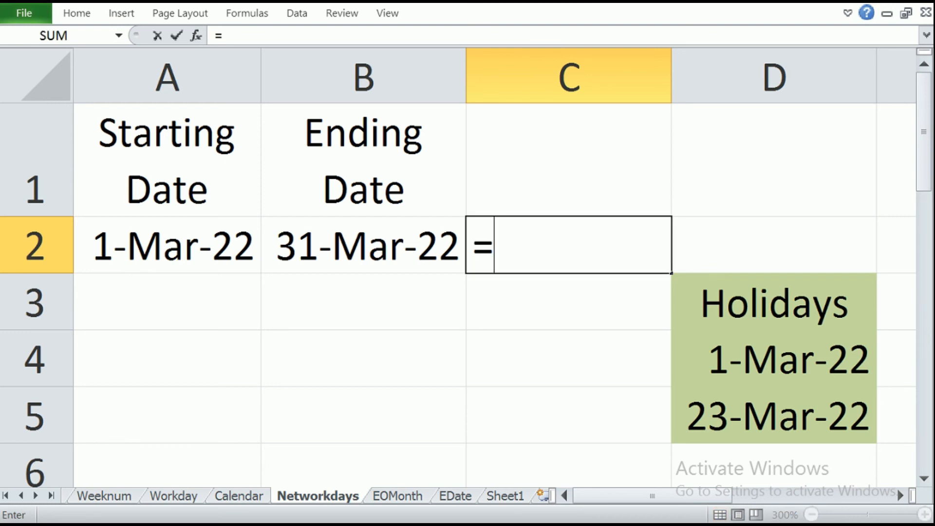
{"action": "type", "text": "net"}
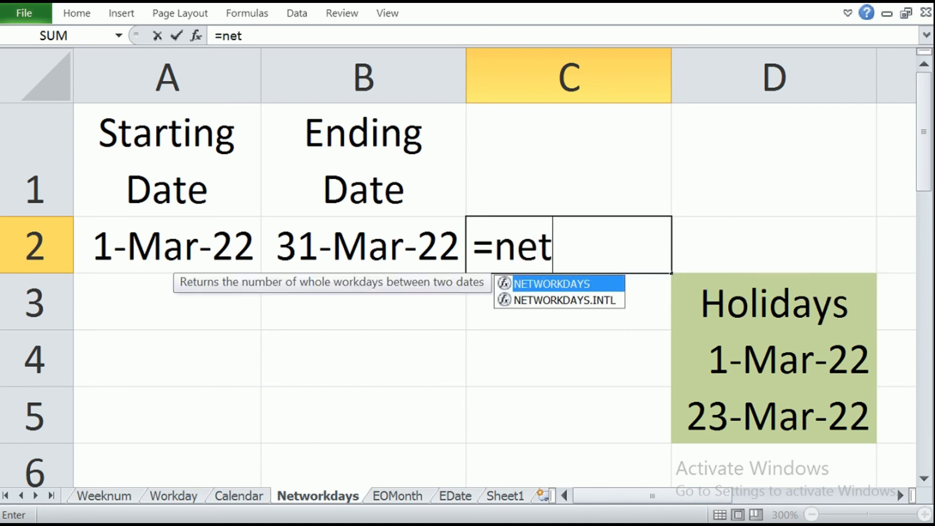
{"action": "type", "text": "workdays"}
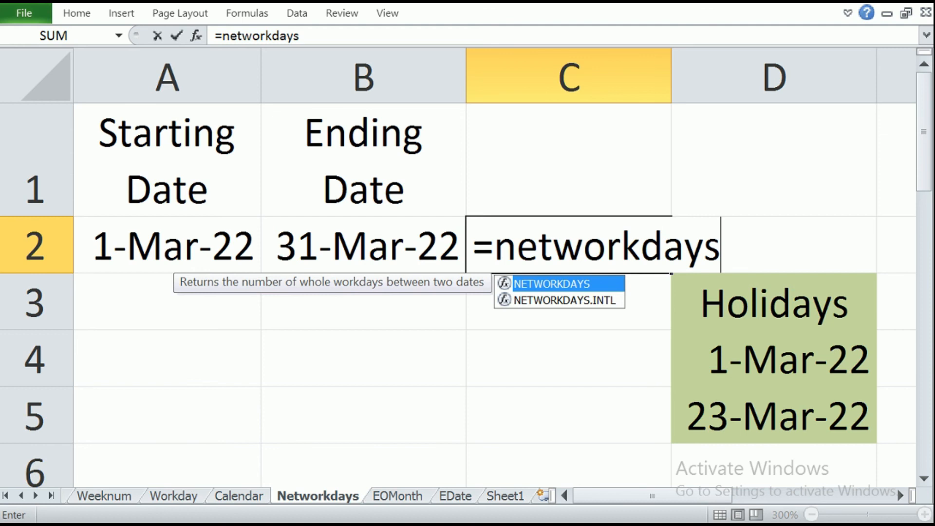
{"action": "type", "text": "("}
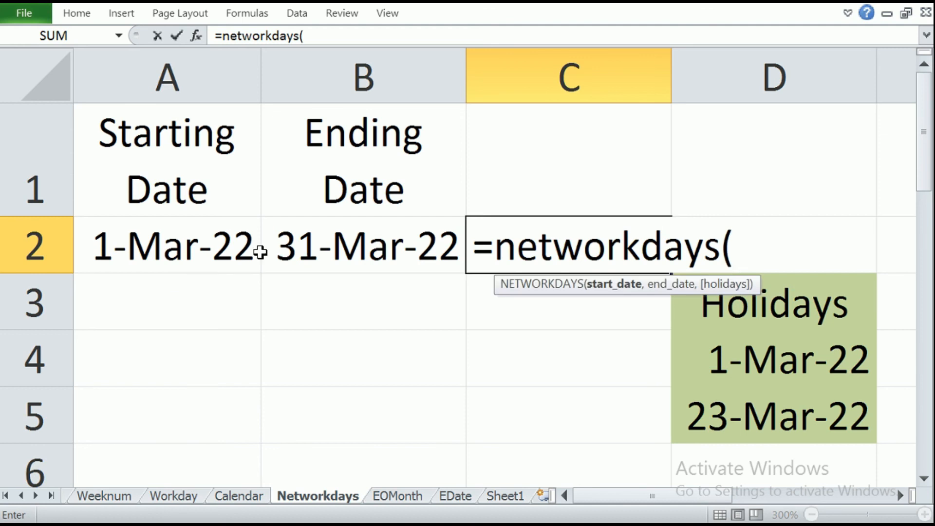
{"action": "left_click", "coordinate": [158, 237]}
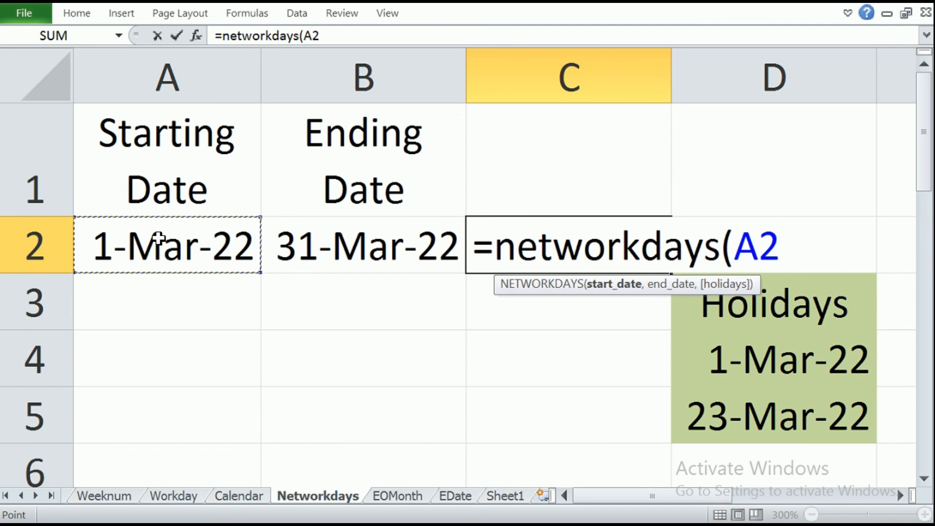
{"action": "type", "text": ","}
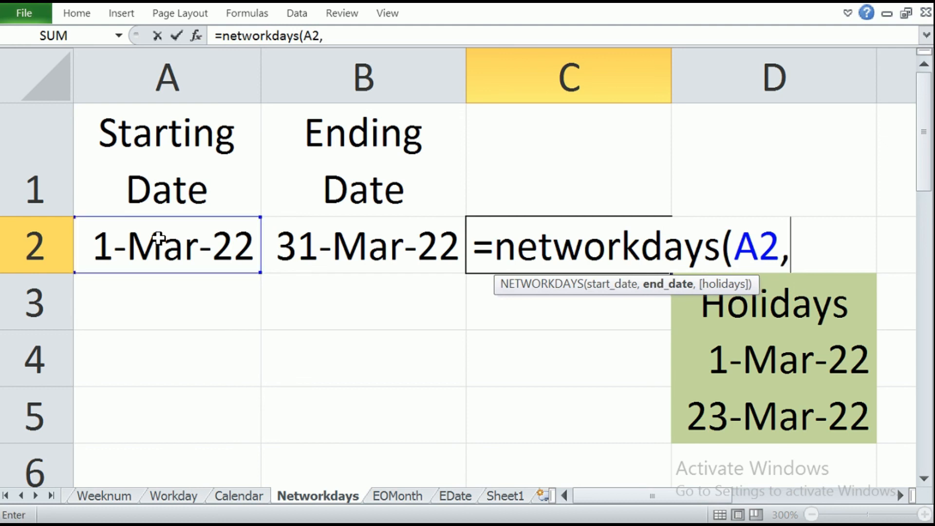
{"action": "left_click", "coordinate": [362, 239]}
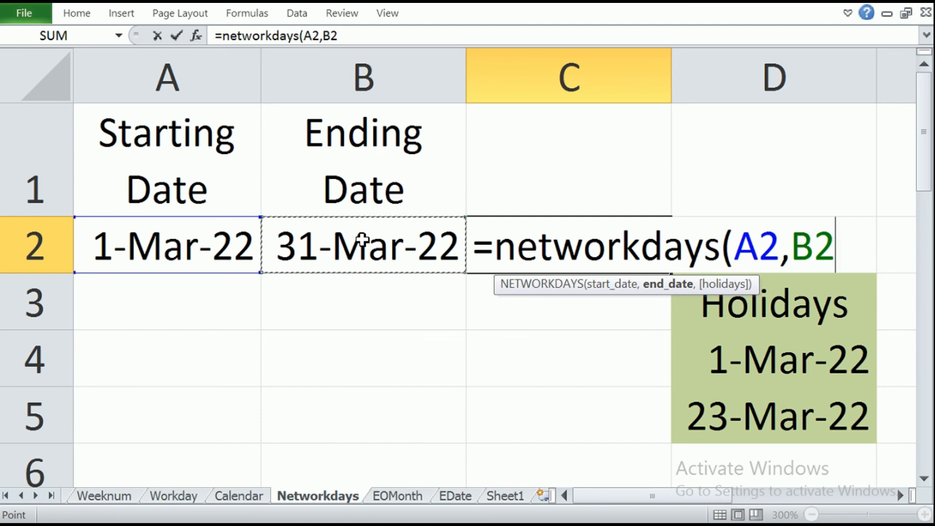
{"action": "type", "text": ","}
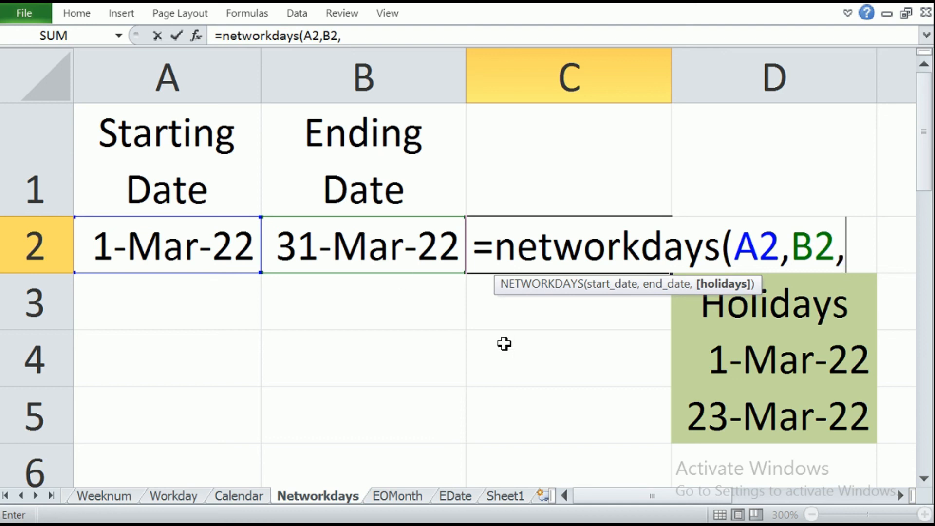
{"action": "left_click_drag", "start_coordinate": [792, 353], "coordinate": [793, 401]}
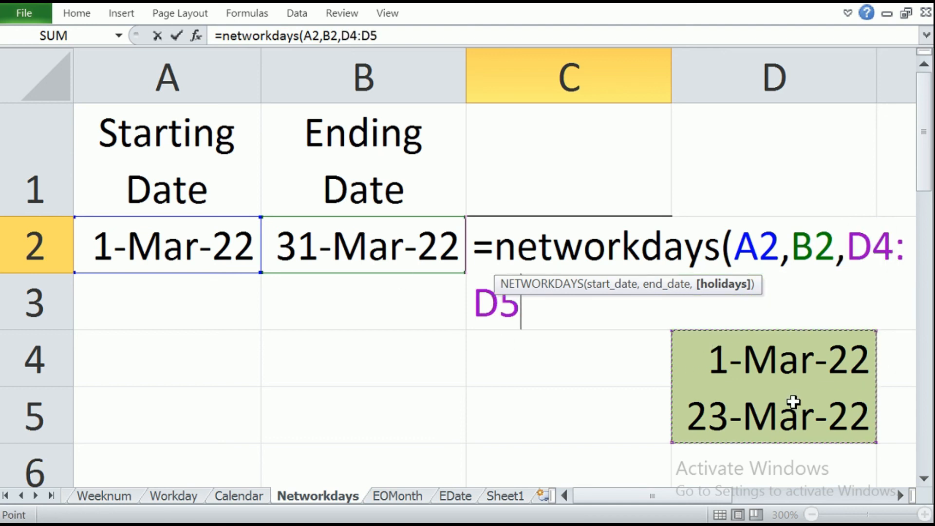
{"action": "type", "text": ")"}
{"action": "key", "text": "Return"}
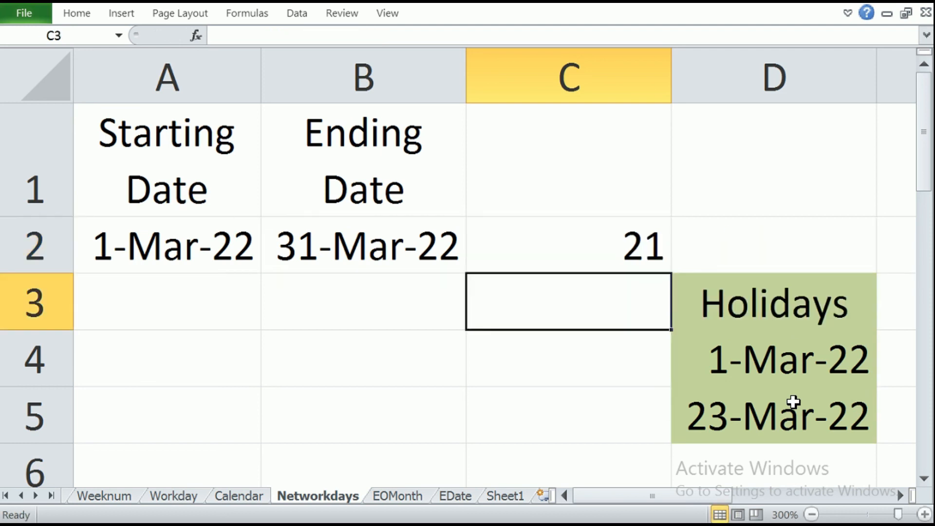
Step: On the EOMonth sheet, clear cell B2 and enter =EOMONTH(A2,0) to return the last day of the date's own month
{"action": "key", "text": "ctrl+Page_Down"}
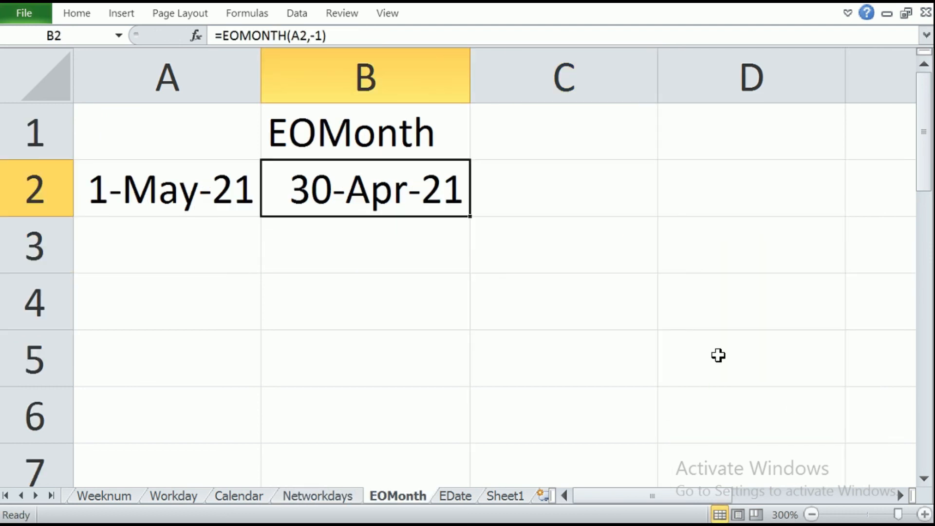
{"action": "key", "text": "Delete"}
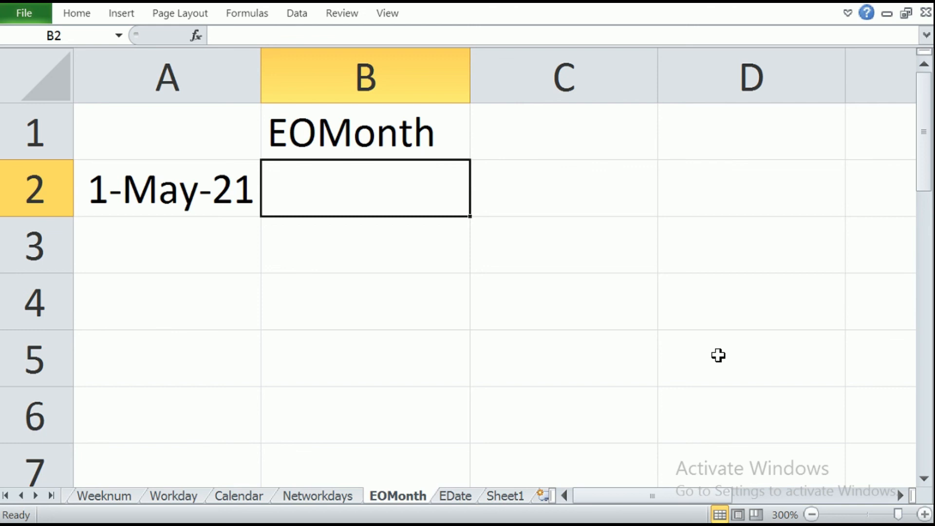
{"action": "type", "text": "="}
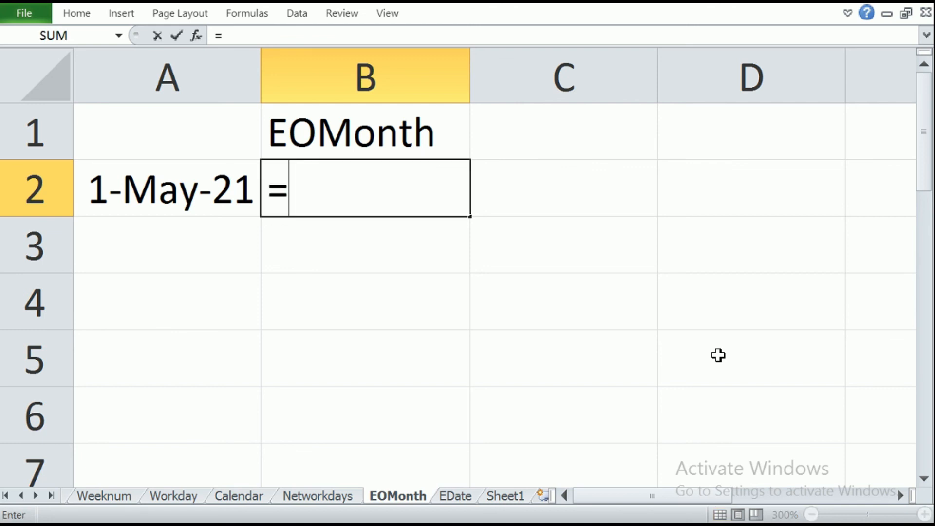
{"action": "type", "text": "eom"}
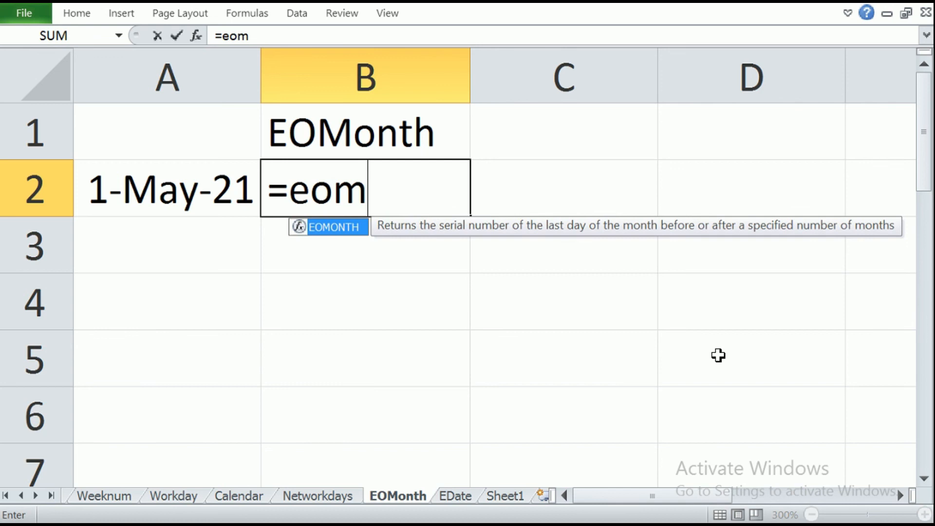
{"action": "type", "text": "onth"}
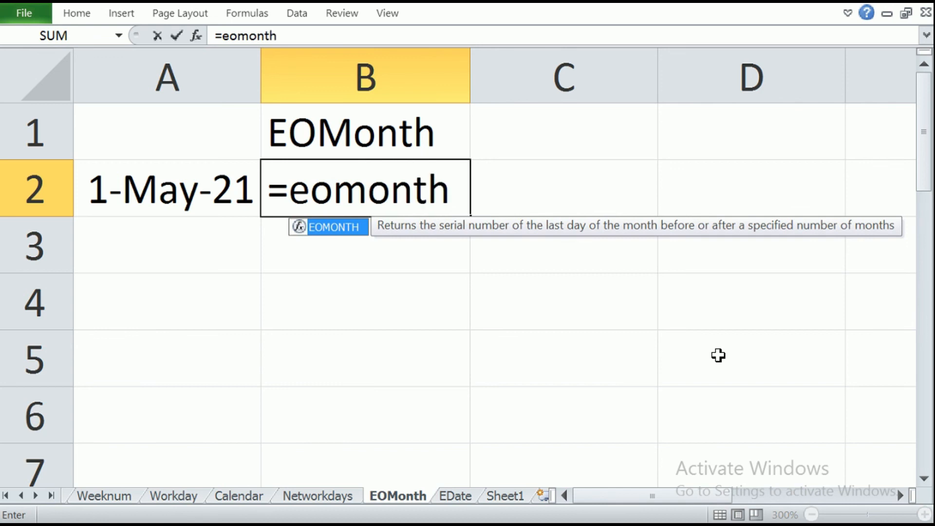
{"action": "type", "text": "("}
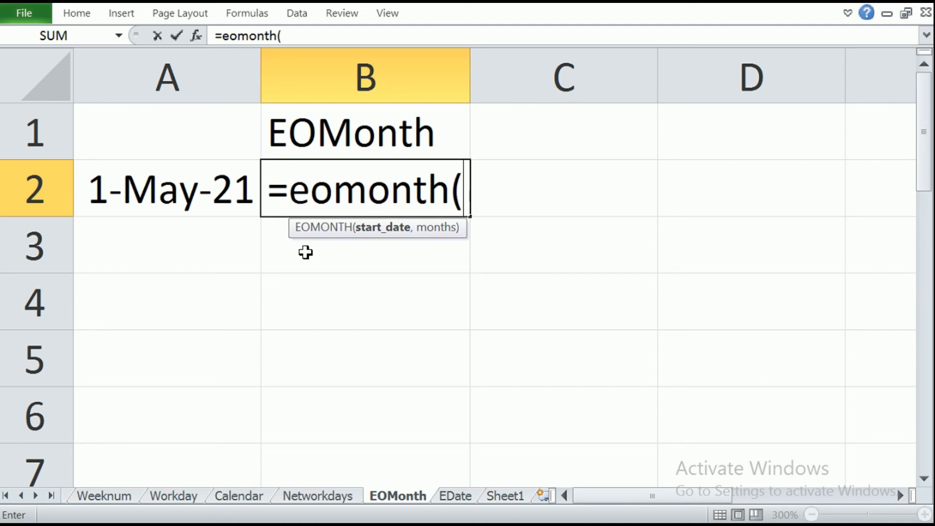
{"action": "left_click", "coordinate": [223, 195]}
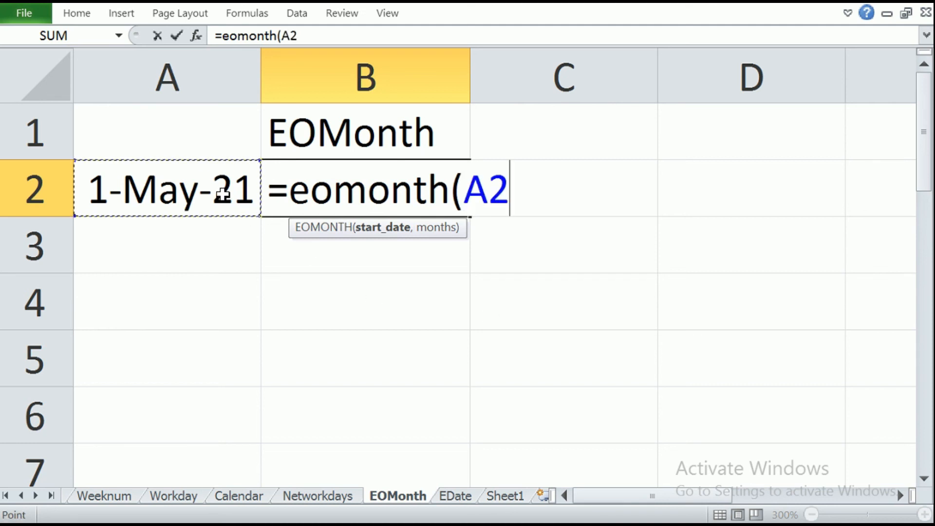
{"action": "type", "text": ","}
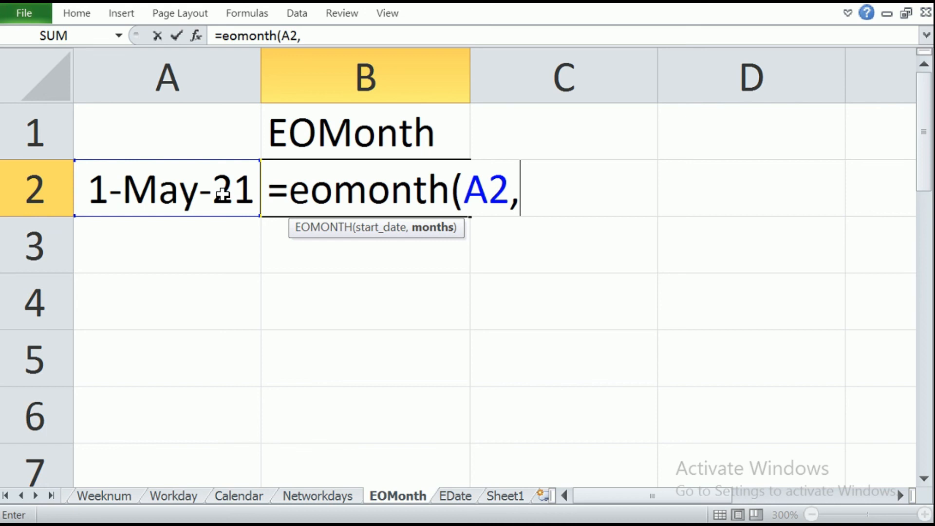
{"action": "type", "text": "0)"}
{"action": "key", "text": "Return"}
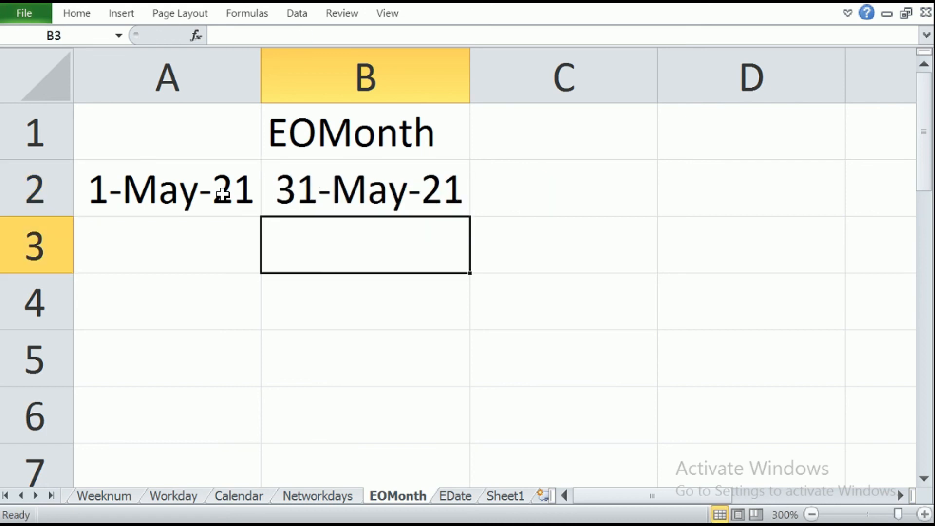
Step: Change the months argument of the EOMONTH formula in cell B2 to 1 for the following month's last day
{"action": "left_click", "coordinate": [348, 195]}
{"action": "left_click", "coordinate": [319, 36]}
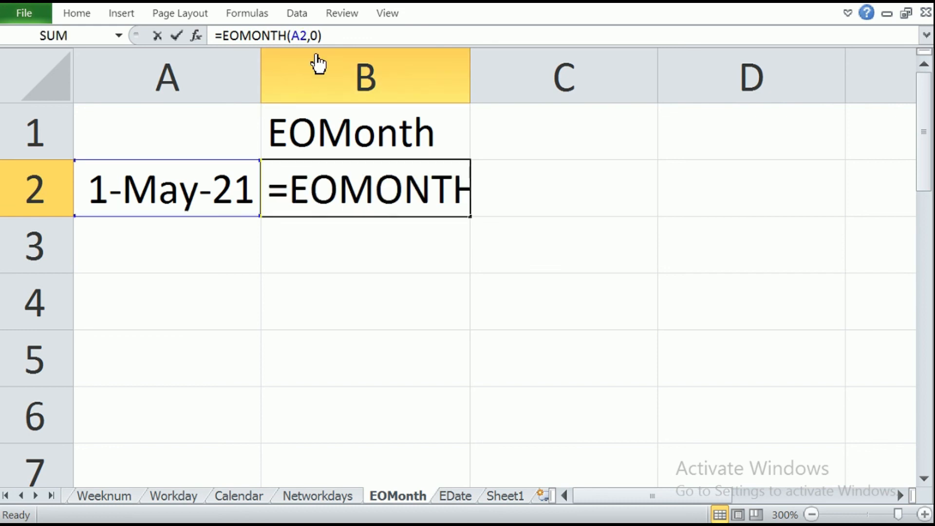
{"action": "key", "text": "BackSpace"}
{"action": "type", "text": "1"}
{"action": "key", "text": "Return"}
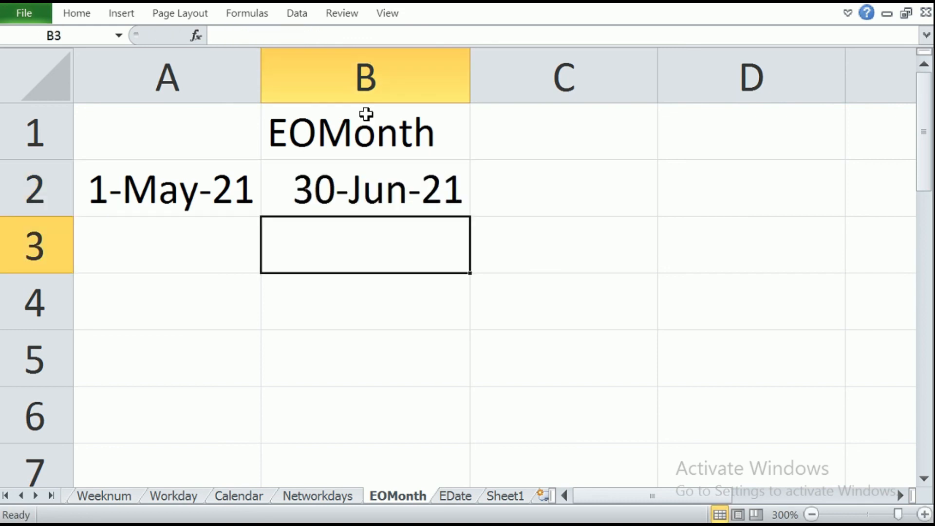
Step: Set the months argument of B2's EOMONTH formula to 2 to return the month end two months ahead
{"action": "left_click", "coordinate": [419, 170]}
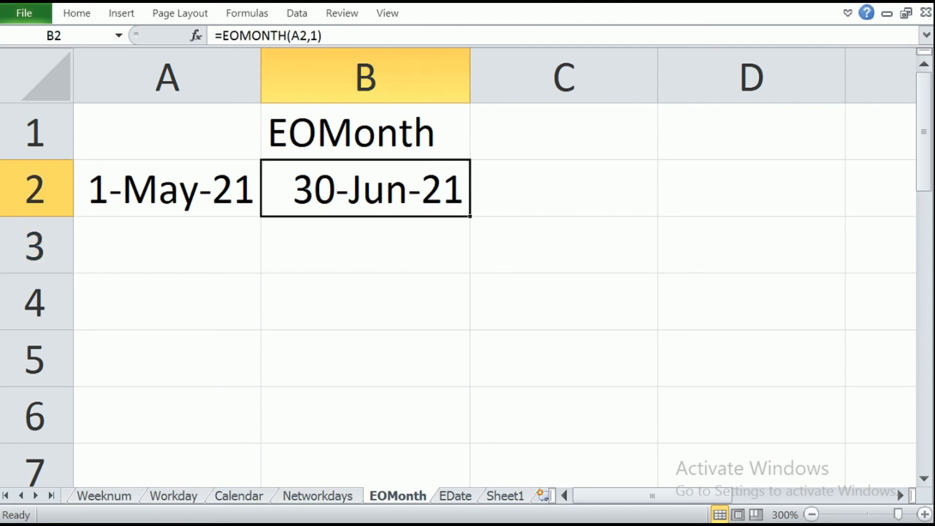
{"action": "left_click", "coordinate": [318, 35]}
{"action": "key", "text": "BackSpace"}
{"action": "type", "text": "2"}
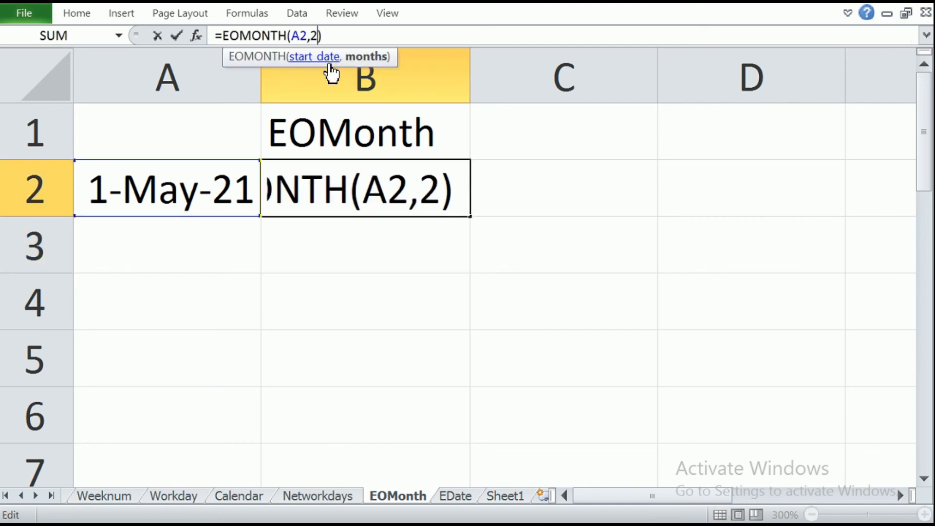
{"action": "key", "text": "Return"}
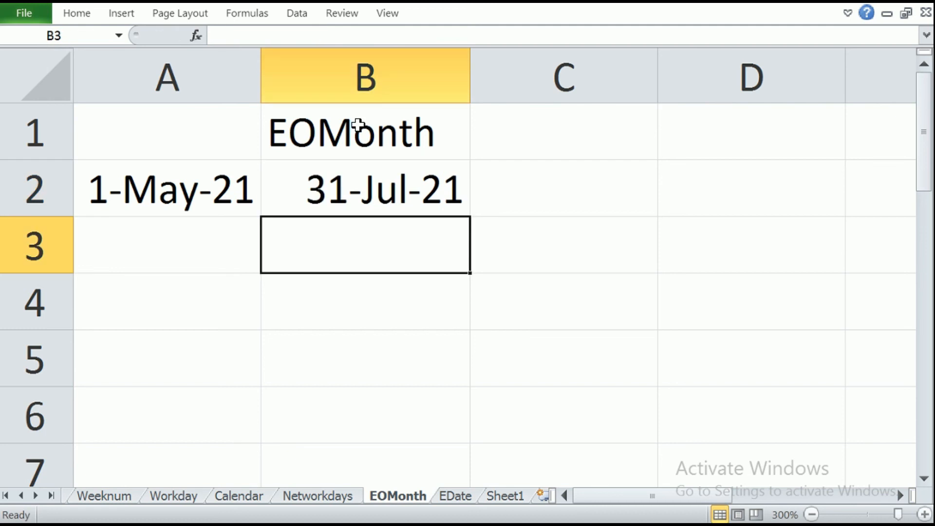
Step: Set the months argument in B2 back to 0, making the formula =EOMONTH(A2,0)
{"action": "left_click", "coordinate": [366, 173]}
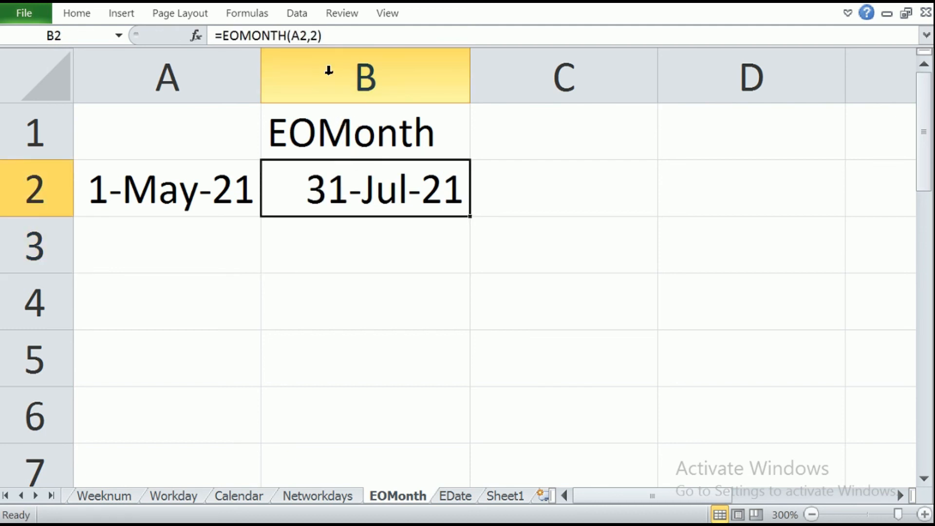
{"action": "left_click", "coordinate": [327, 34]}
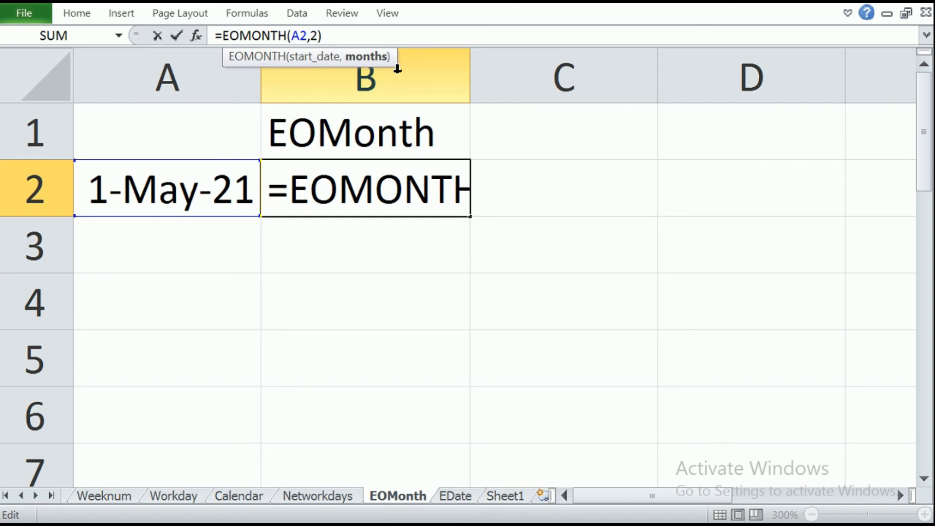
{"action": "key", "text": "Delete"}
{"action": "type", "text": "0"}
{"action": "key", "text": "Return"}
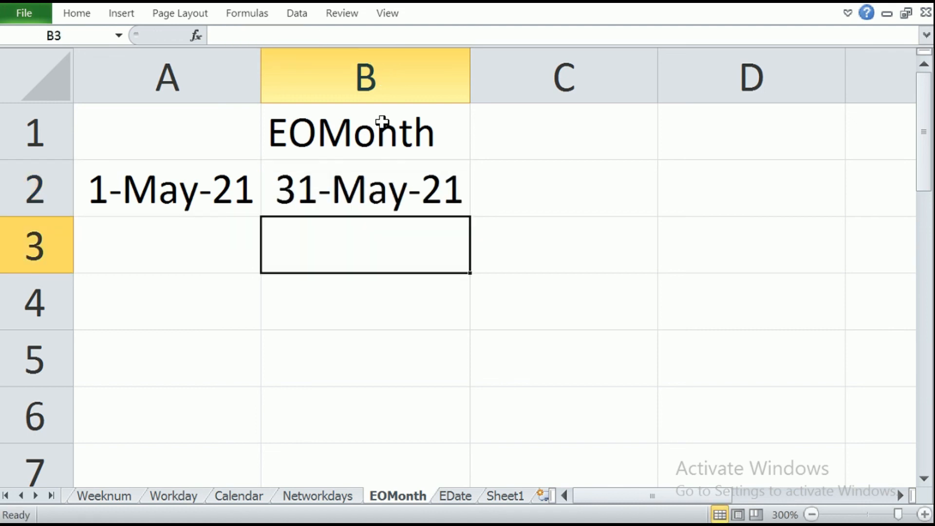
Step: Edit the formula in cell B2 to =EOMONTH(A2,1) to return the last day of the next month
{"action": "left_click", "coordinate": [373, 183]}
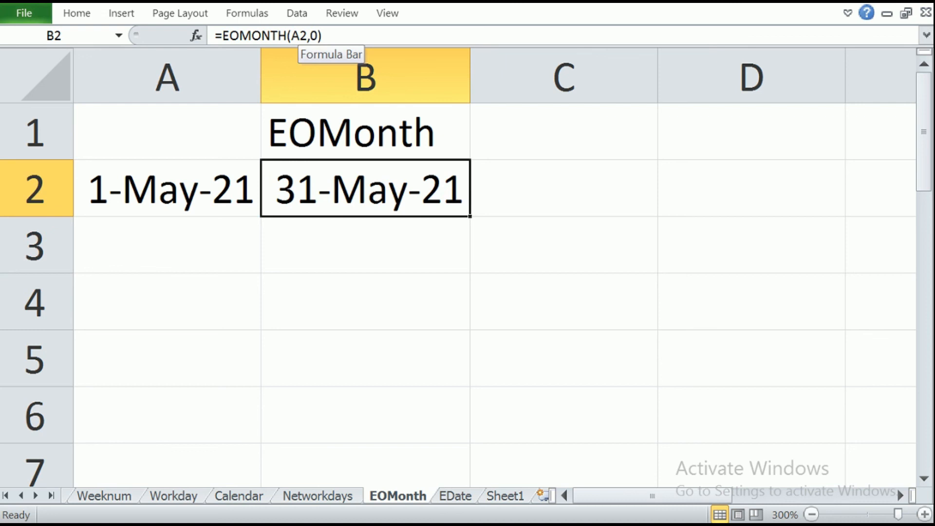
{"action": "left_click", "coordinate": [312, 36]}
{"action": "key", "text": "Delete"}
{"action": "type", "text": "1"}
{"action": "key", "text": "Return"}
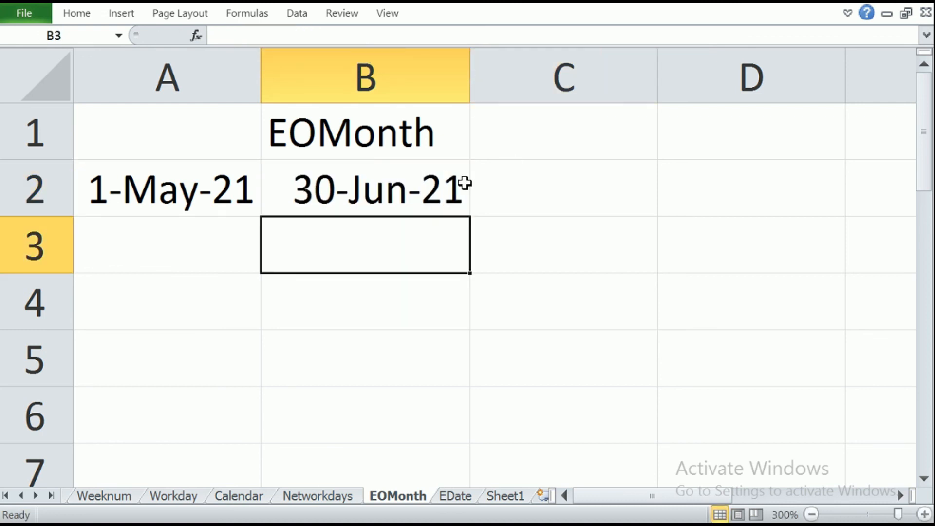
Step: Make the months argument in cell B2 negative, giving =EOMONTH(A2,-1), to return the previous month's last day
{"action": "left_click", "coordinate": [401, 183]}
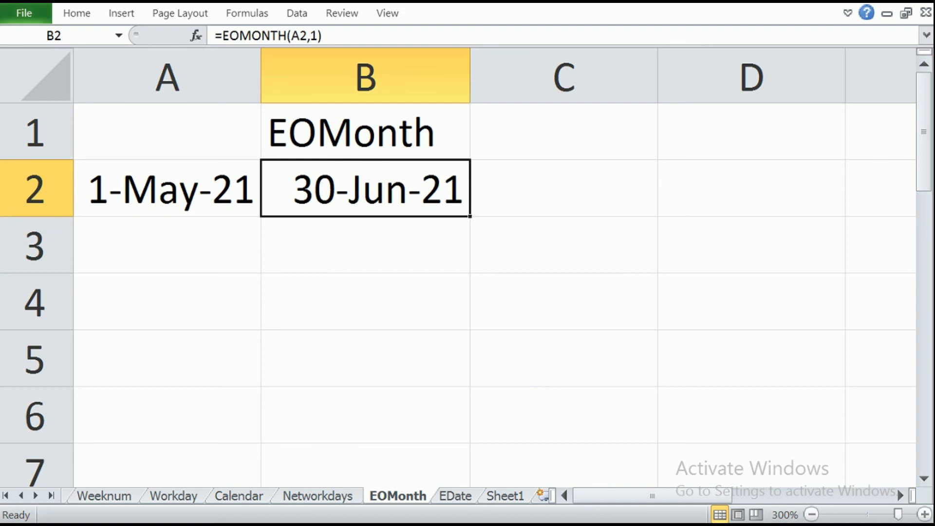
{"action": "left_click", "coordinate": [311, 36]}
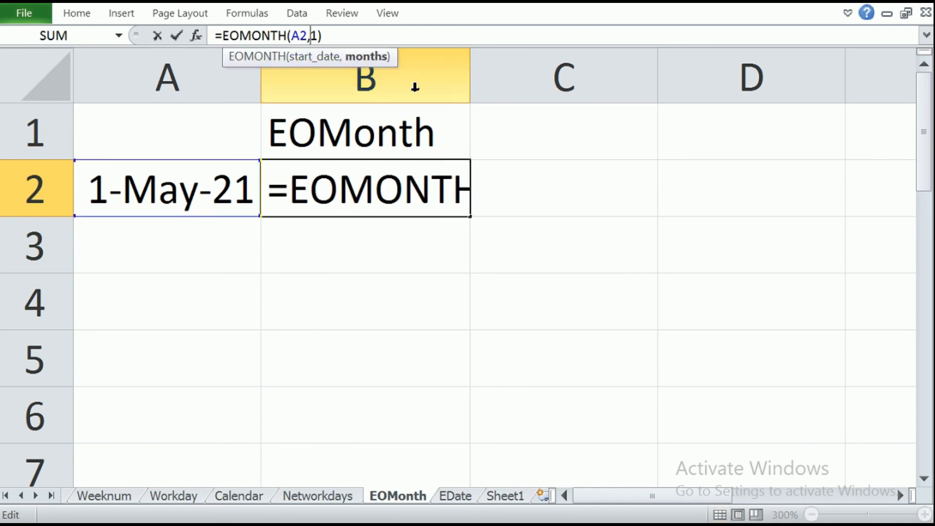
{"action": "type", "text": "-"}
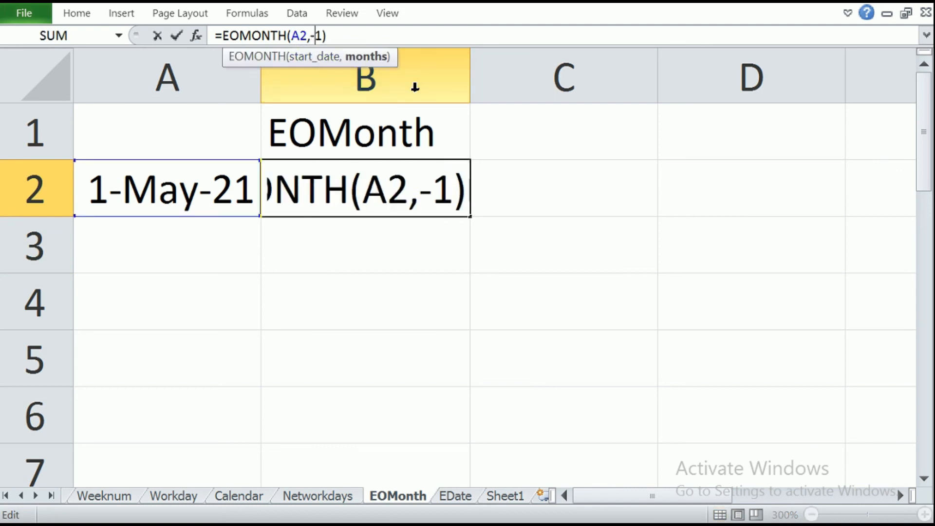
{"action": "key", "text": "Return"}
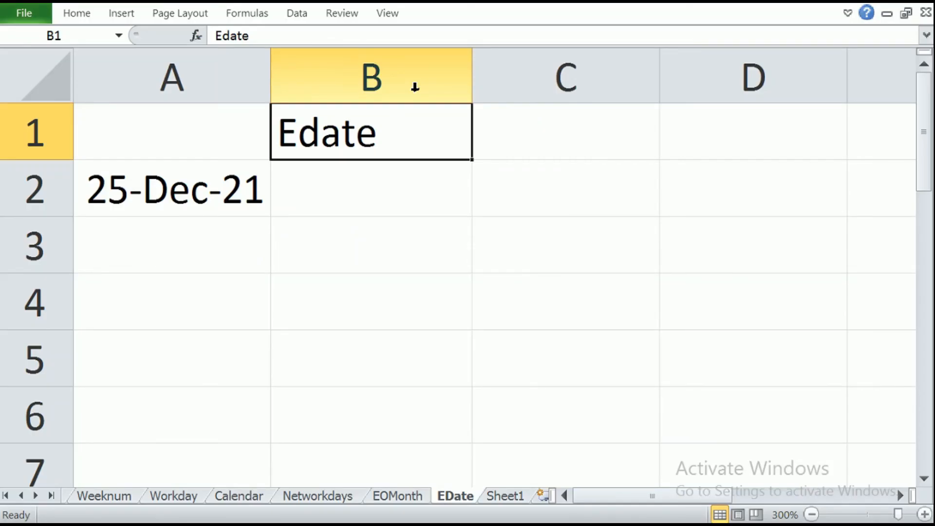
Step: On the EDate sheet, build an EDATE formula in cell B2 with A2 as the start date and 1 as the months
{"action": "left_click", "coordinate": [380, 182]}
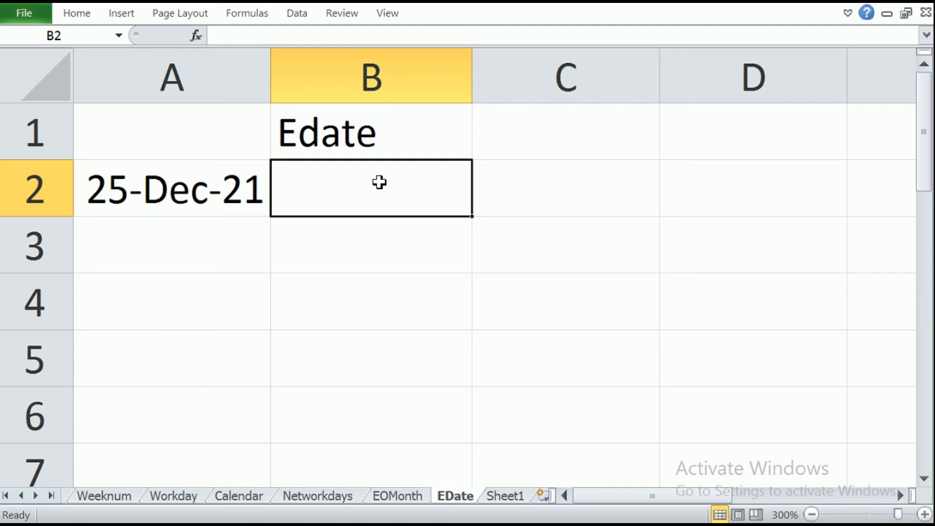
{"action": "type", "text": "="}
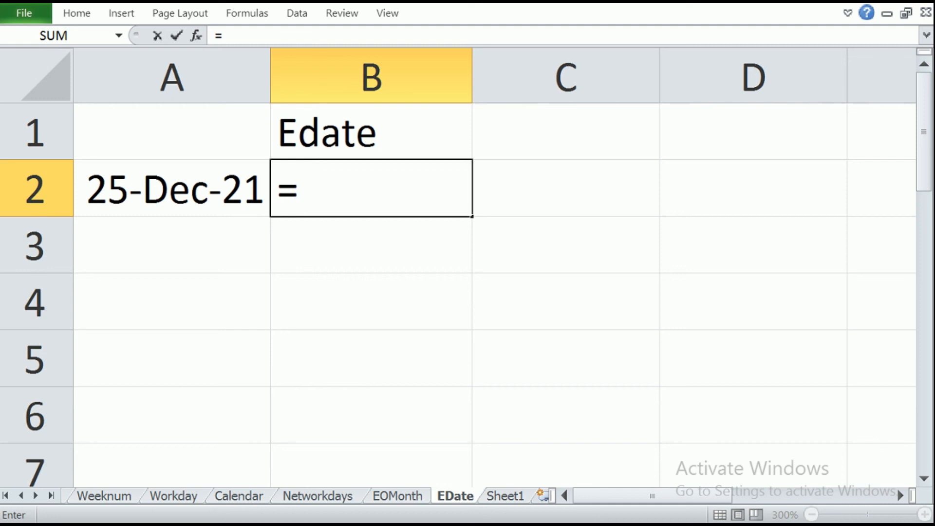
{"action": "type", "text": "ed"}
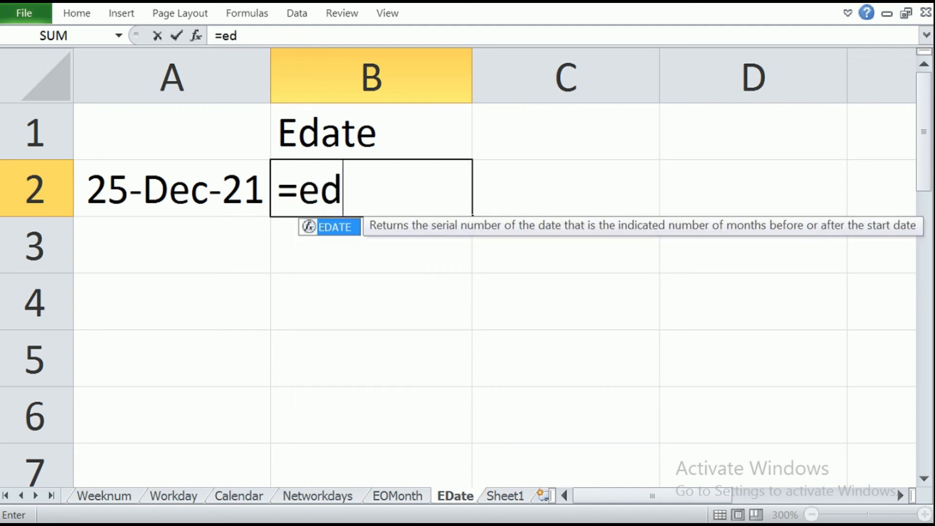
{"action": "type", "text": "ate("}
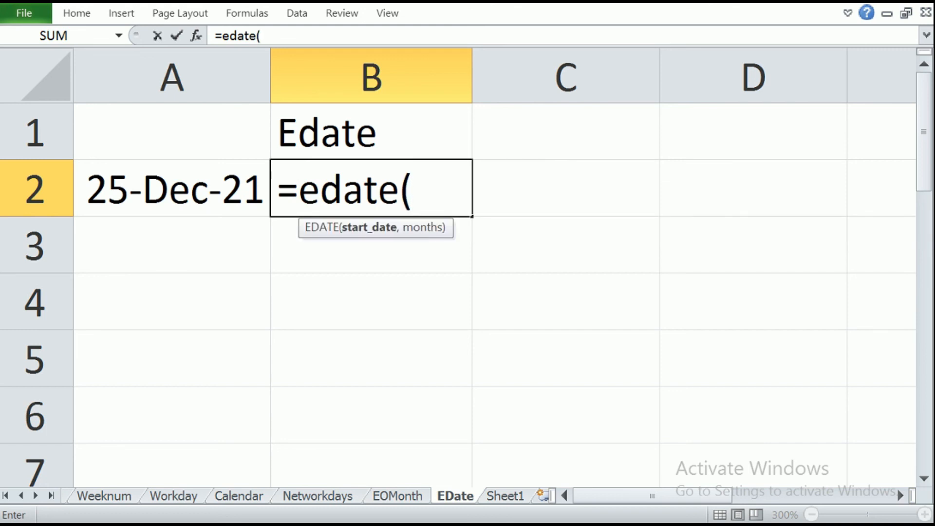
{"action": "key", "text": "Left"}
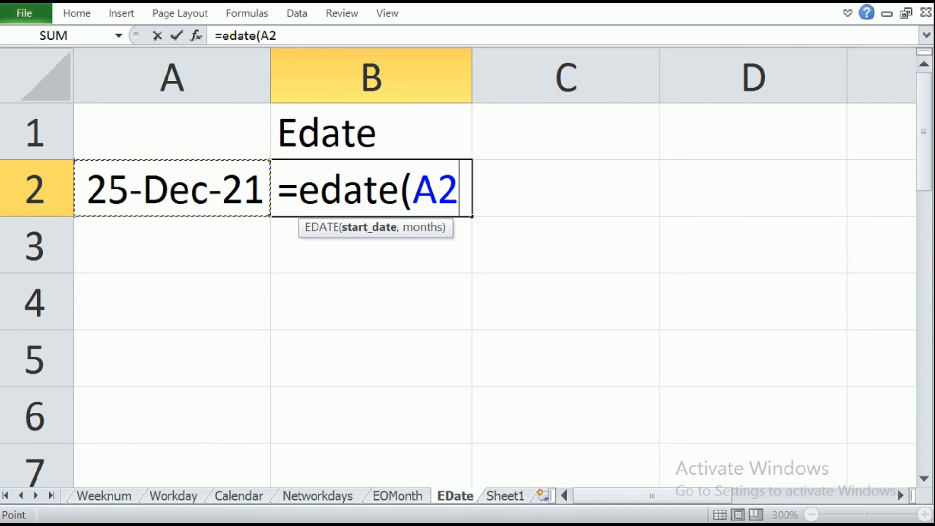
{"action": "type", "text": ",1"}
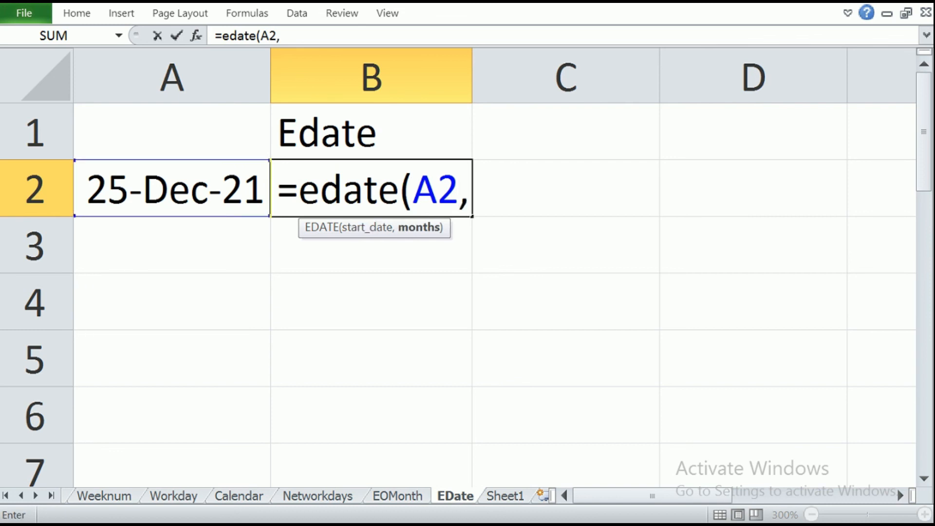